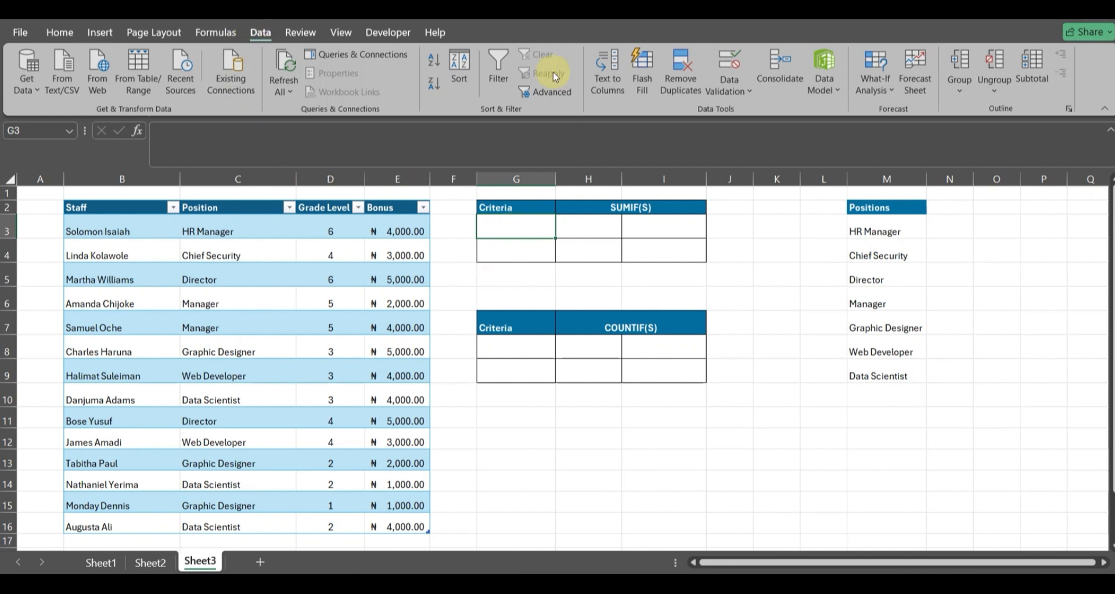
# Step: Add a list data validation to cell G3, using the positions in $M$3:$M$9 as the source
pyautogui.click(743, 60)
pyautogui.moveTo(578, 211); pyautogui.dragTo(863, 185)
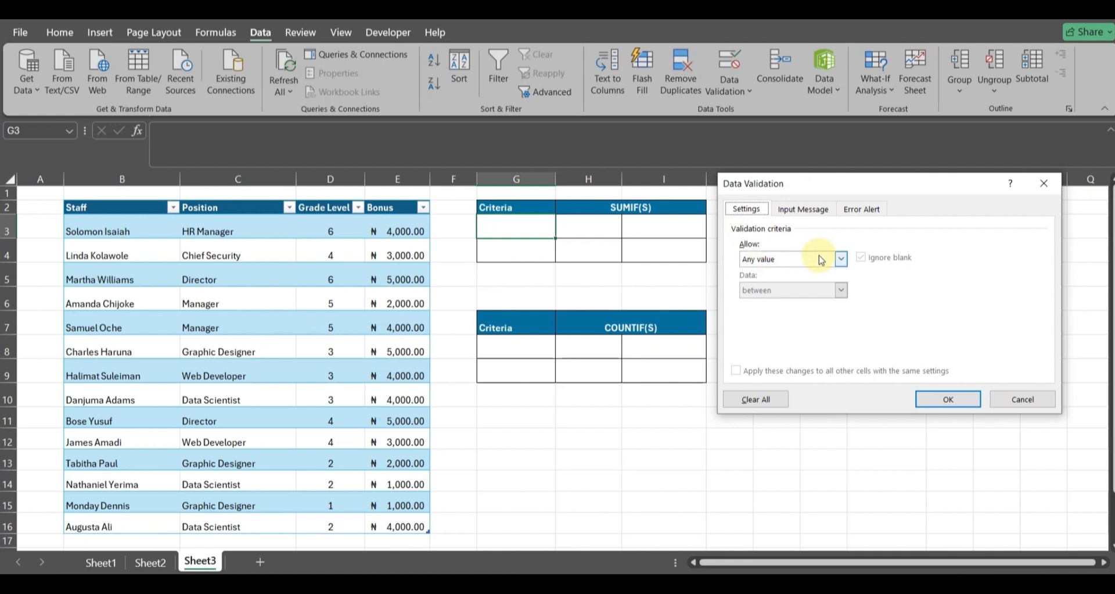
pyautogui.click(841, 258)
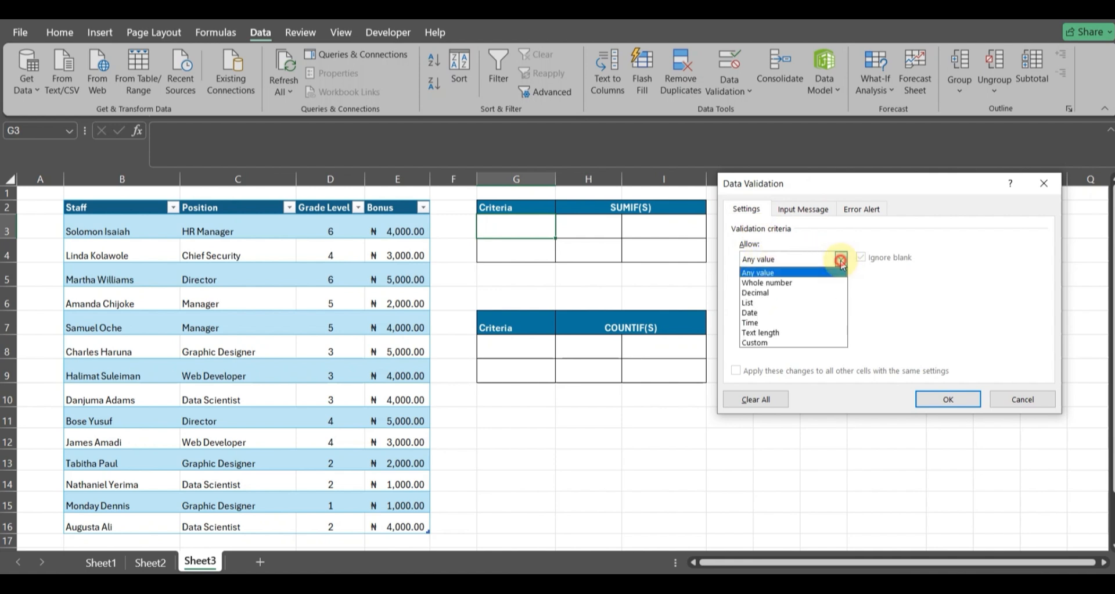
pyautogui.click(755, 302)
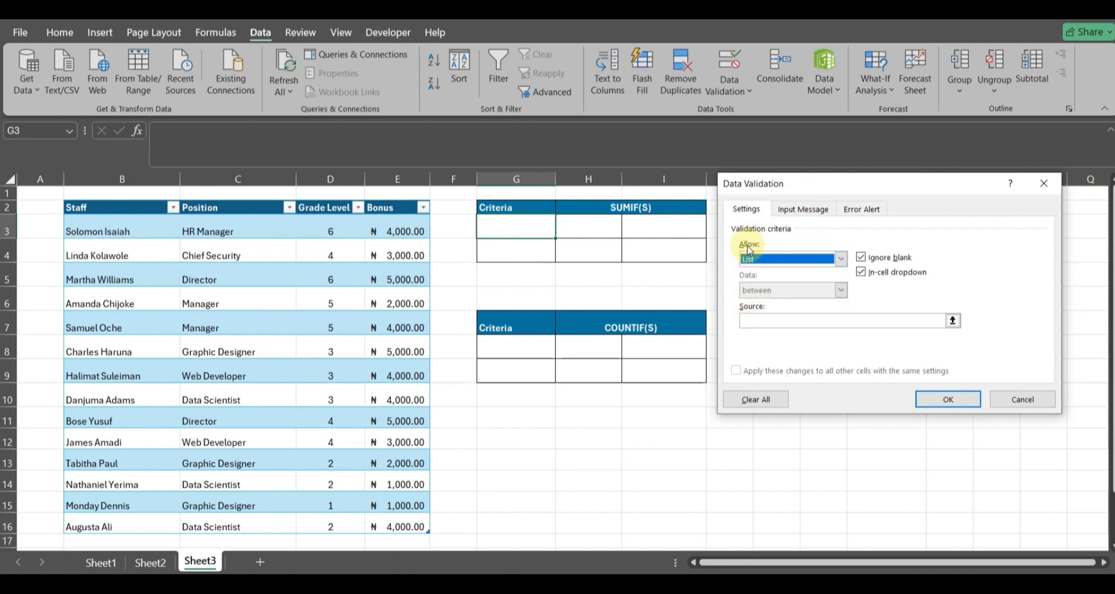
pyautogui.click(754, 320)
pyautogui.moveTo(850, 194); pyautogui.dragTo(590, 192)
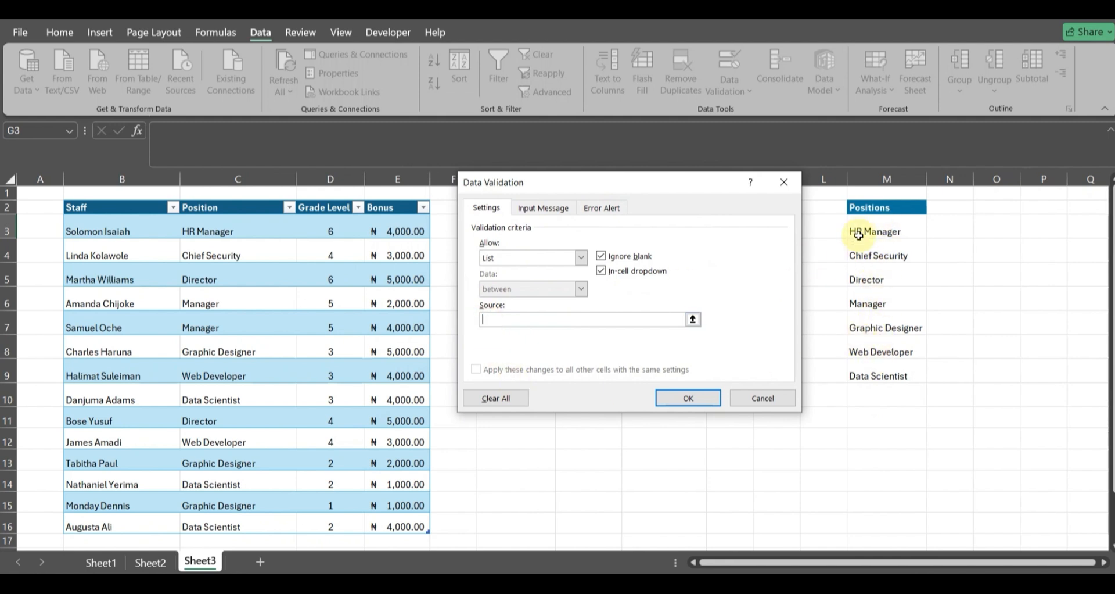
pyautogui.moveTo(869, 230); pyautogui.dragTo(877, 375)
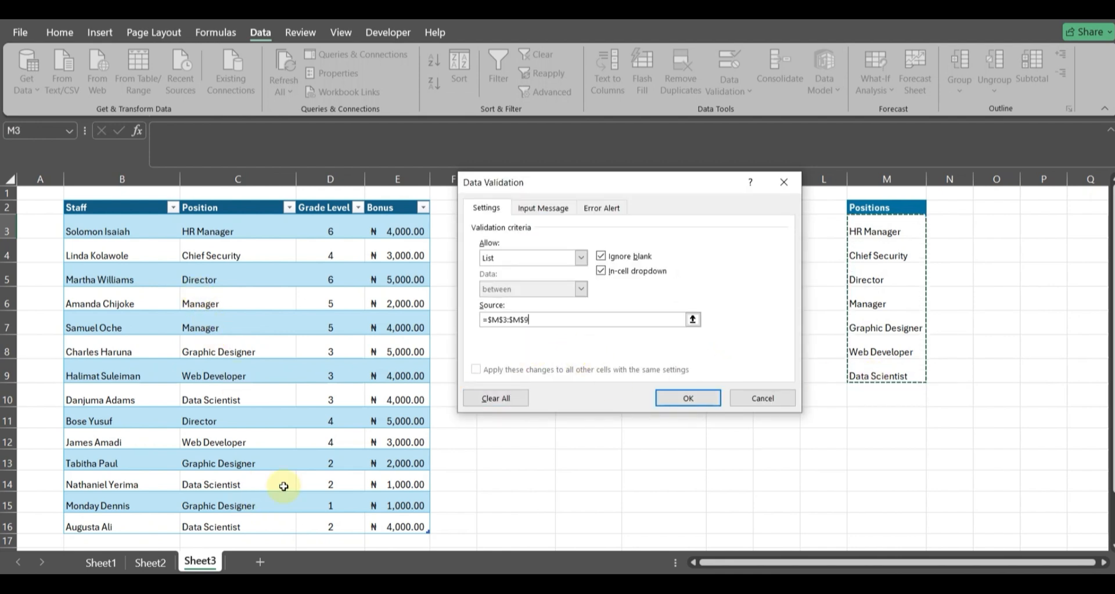
pyautogui.click(679, 397)
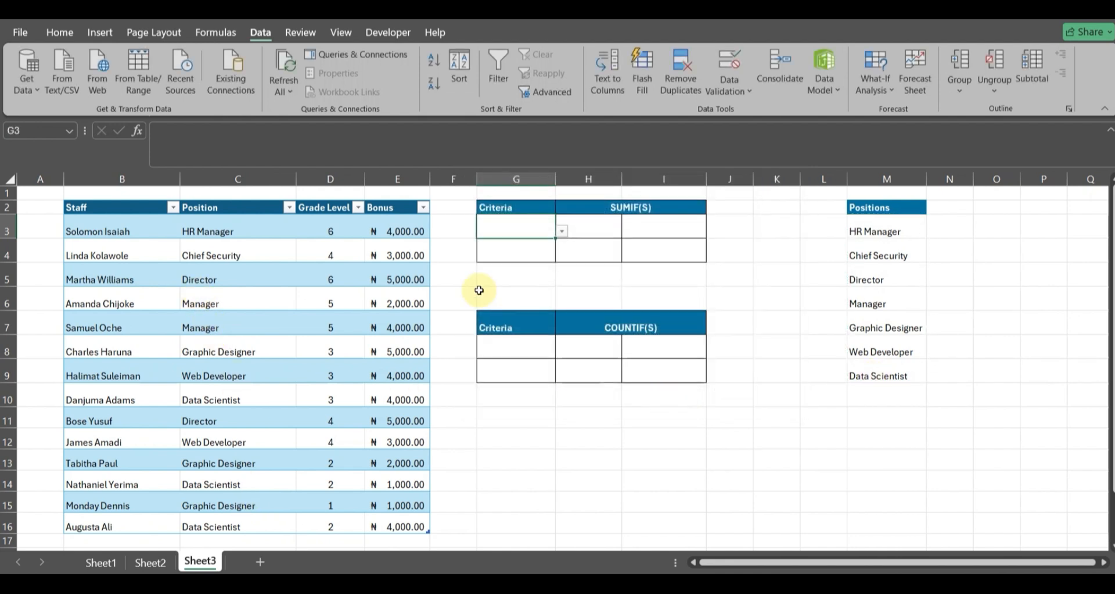
# Step: Try the new dropdown in G3 by choosing Chief Security, Manager and HR Manager in turn
pyautogui.click(564, 234)
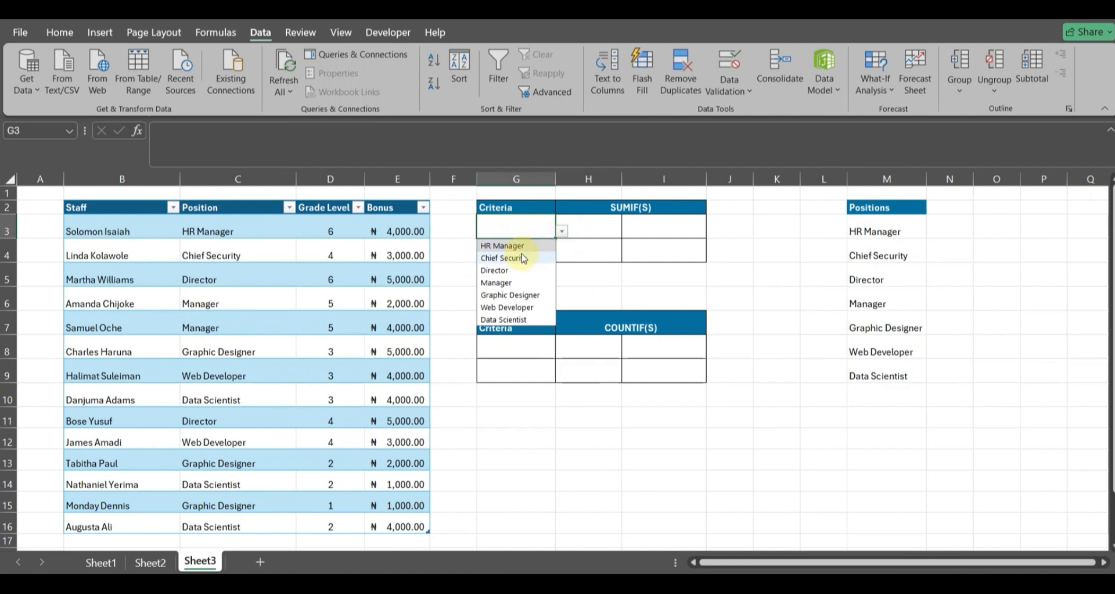
pyautogui.click(521, 254)
pyautogui.click(561, 231)
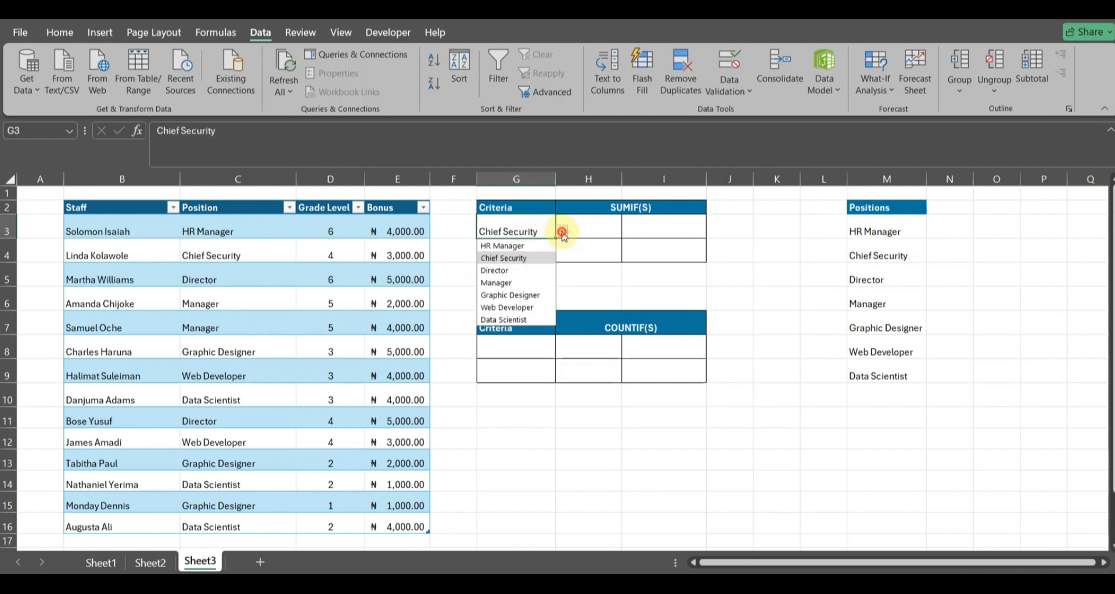
pyautogui.click(499, 281)
pyautogui.click(562, 232)
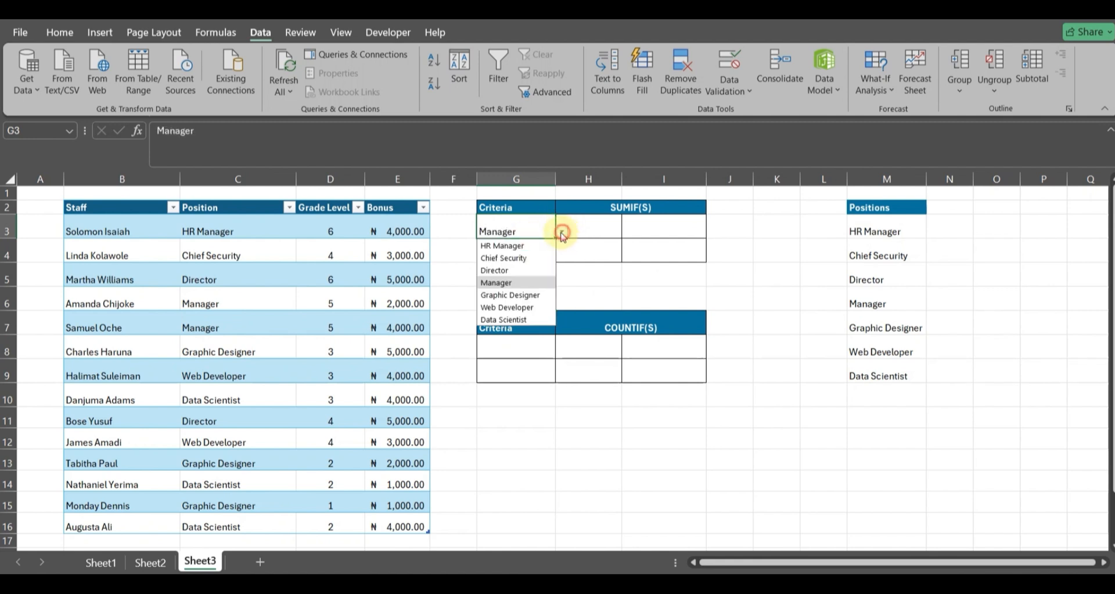
pyautogui.click(493, 246)
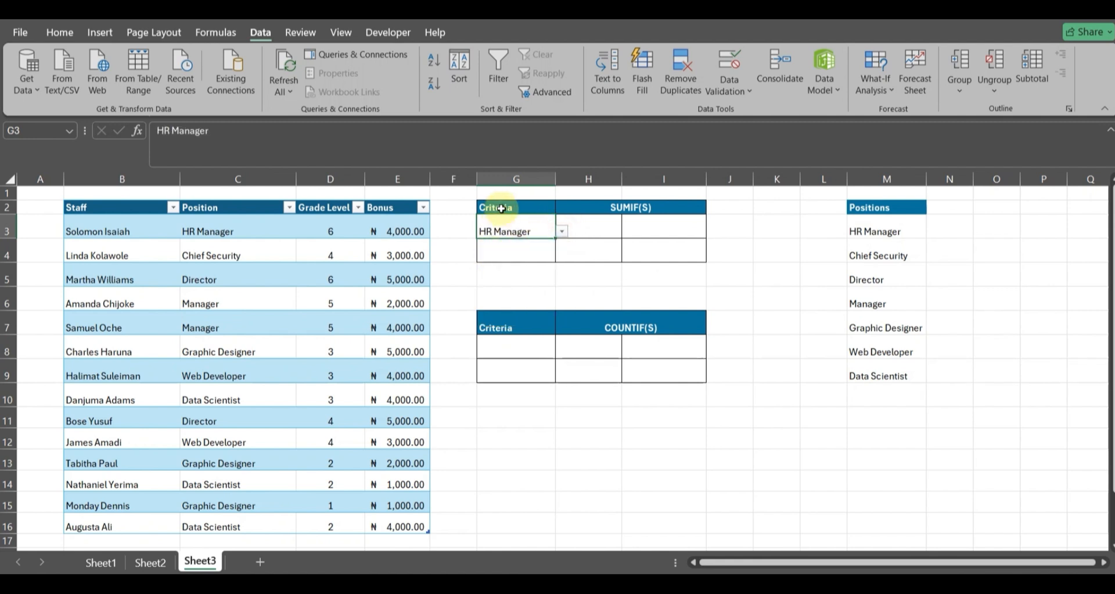
# Step: Set the SUMIF criteria in cell G3 to Director
pyautogui.click(662, 233)
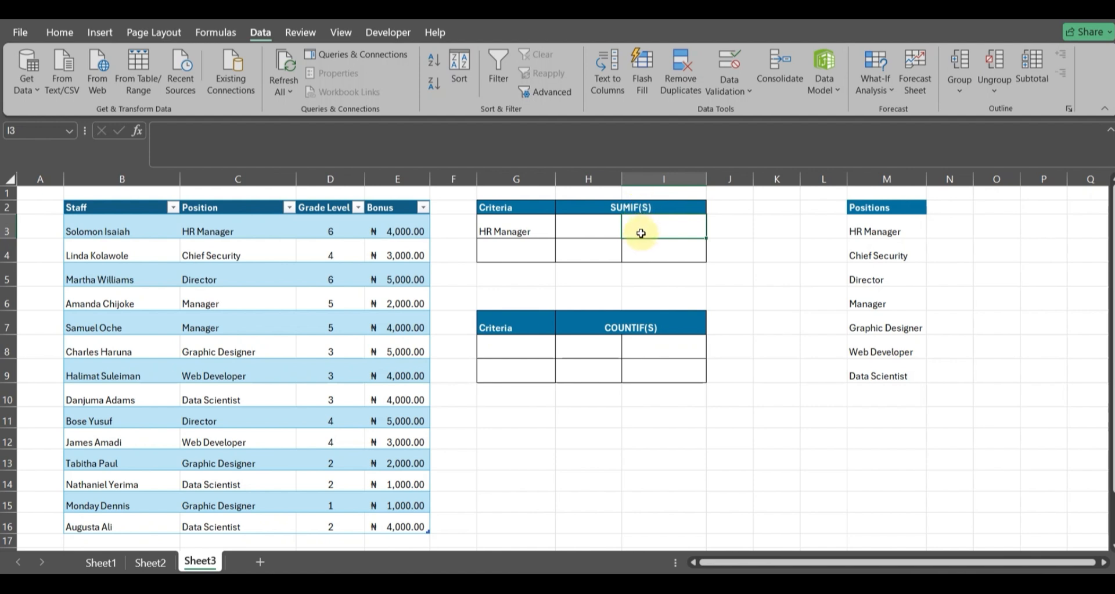
pyautogui.click(523, 231)
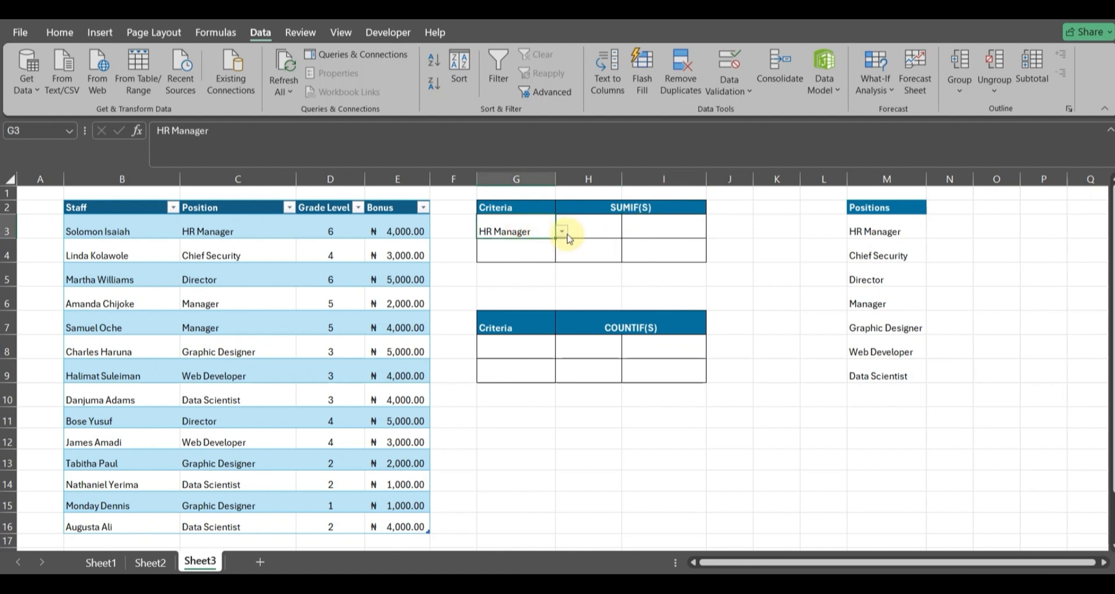
pyautogui.click(565, 234)
pyautogui.click(525, 265)
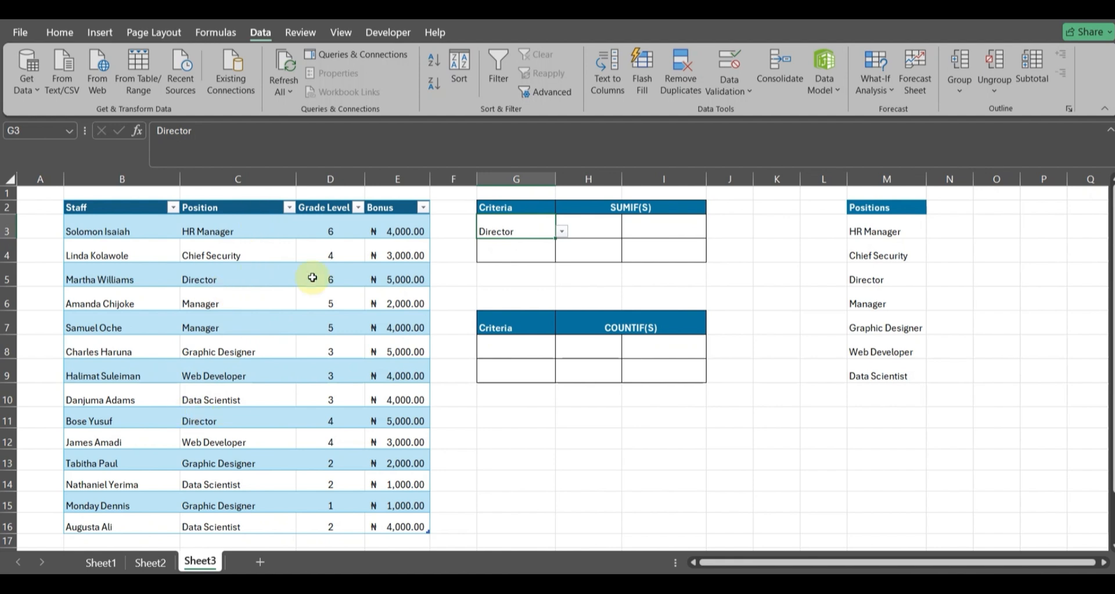
# Step: Enter =SUMIF(Table6[Position],G3,Table6[[Bonus ]]) in cell I3 to total the bonuses for the position selected in G3
pyautogui.click(657, 233)
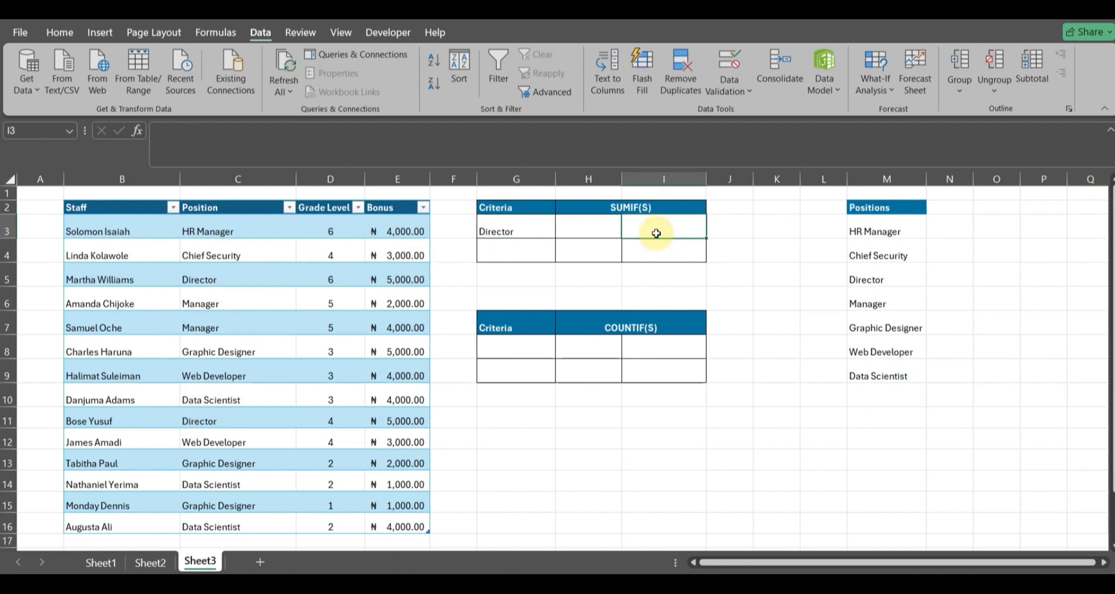
pyautogui.write('=')
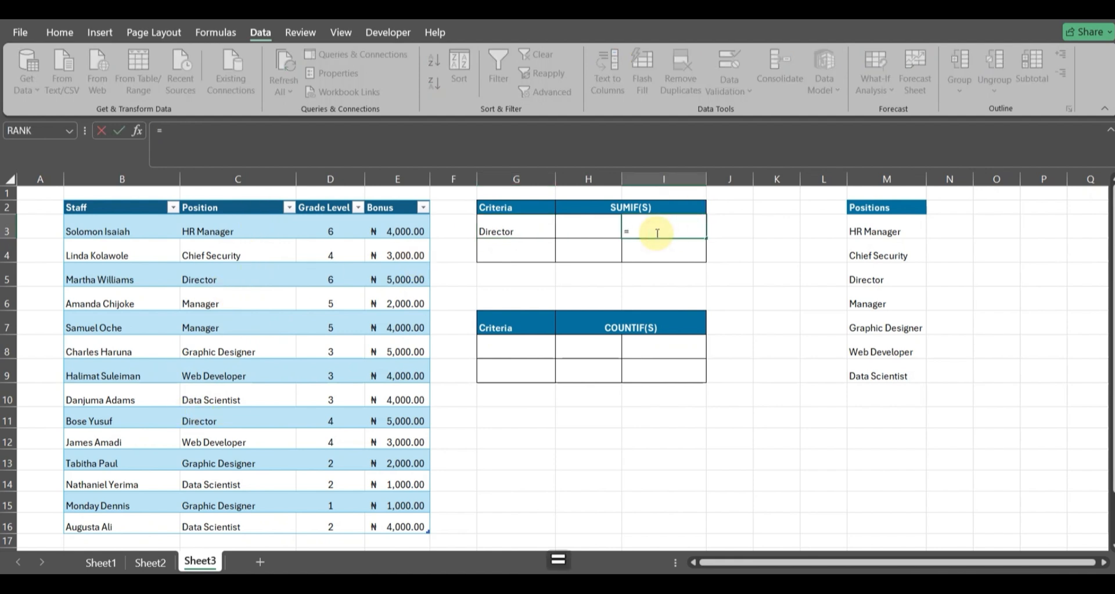
pyautogui.press('capslock')
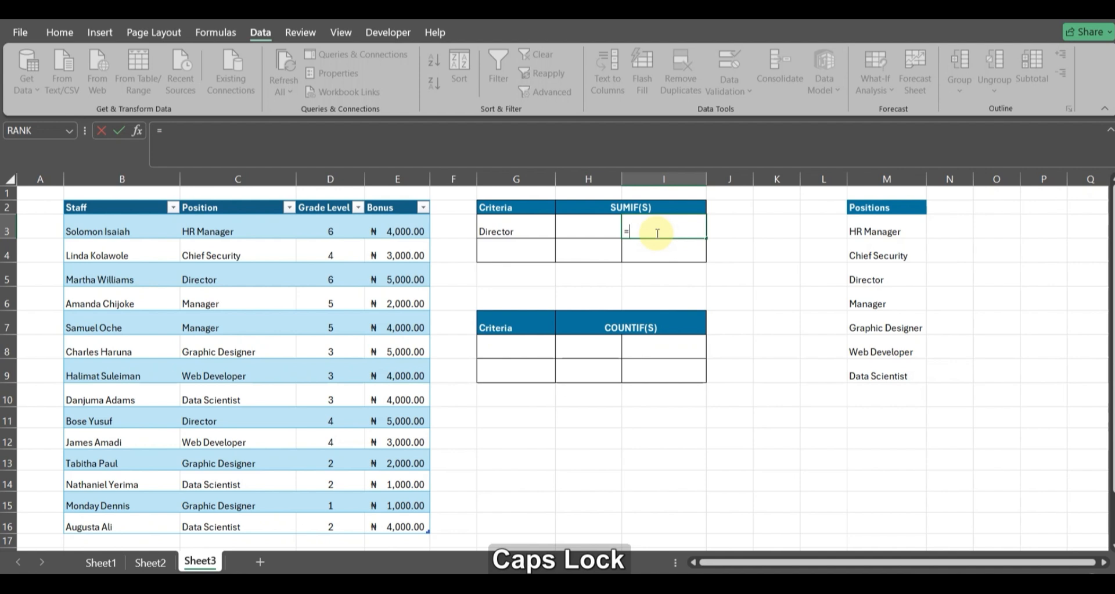
pyautogui.write('SUMIF')
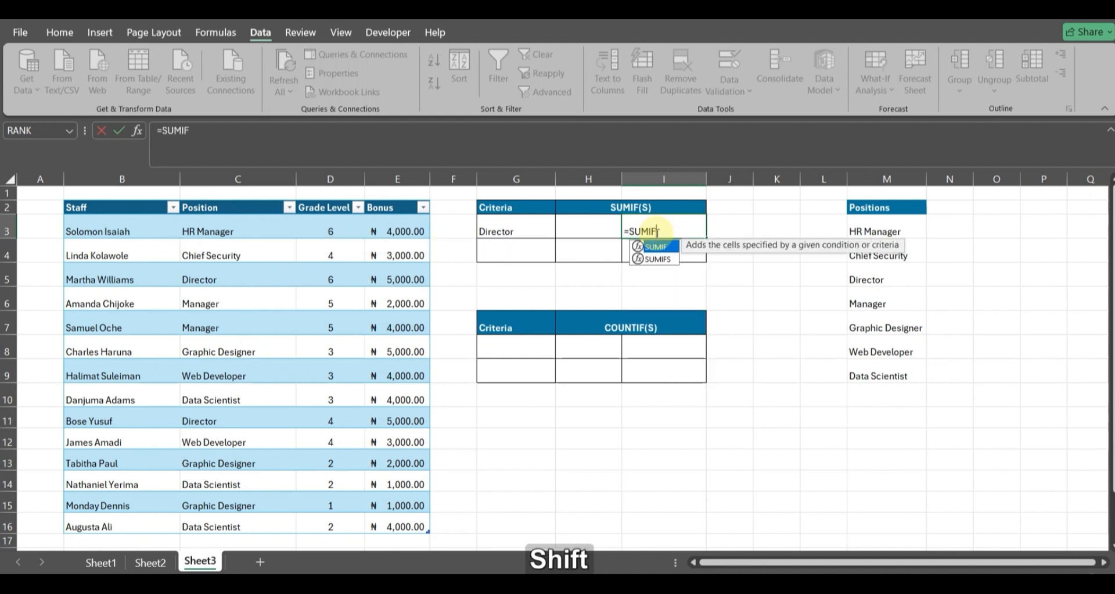
pyautogui.write('(')
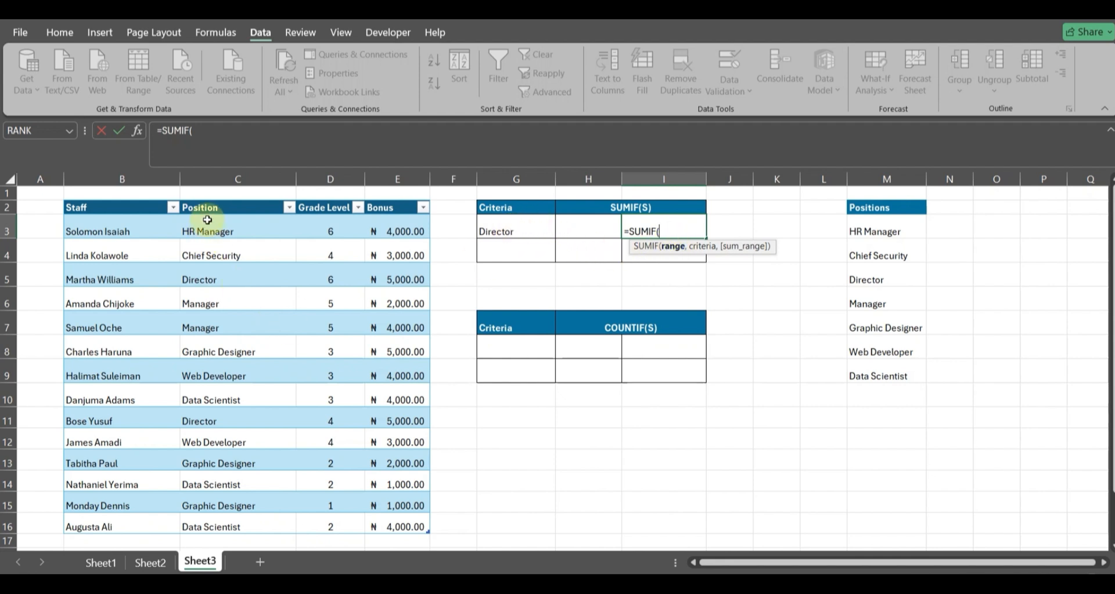
pyautogui.moveTo(214, 226); pyautogui.dragTo(219, 525)
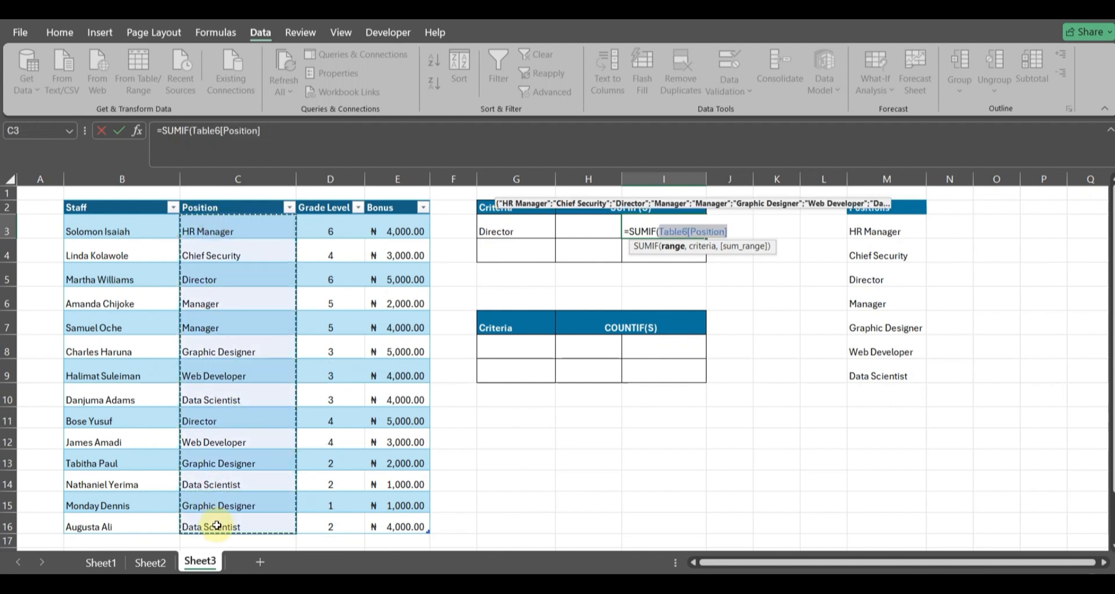
pyautogui.write(',')
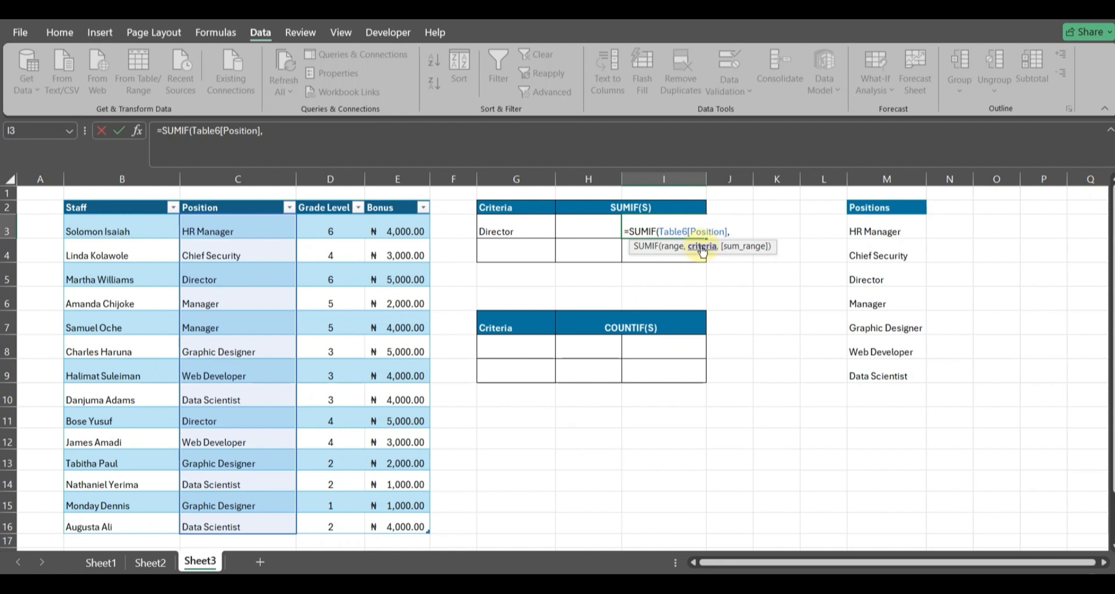
pyautogui.click(508, 230)
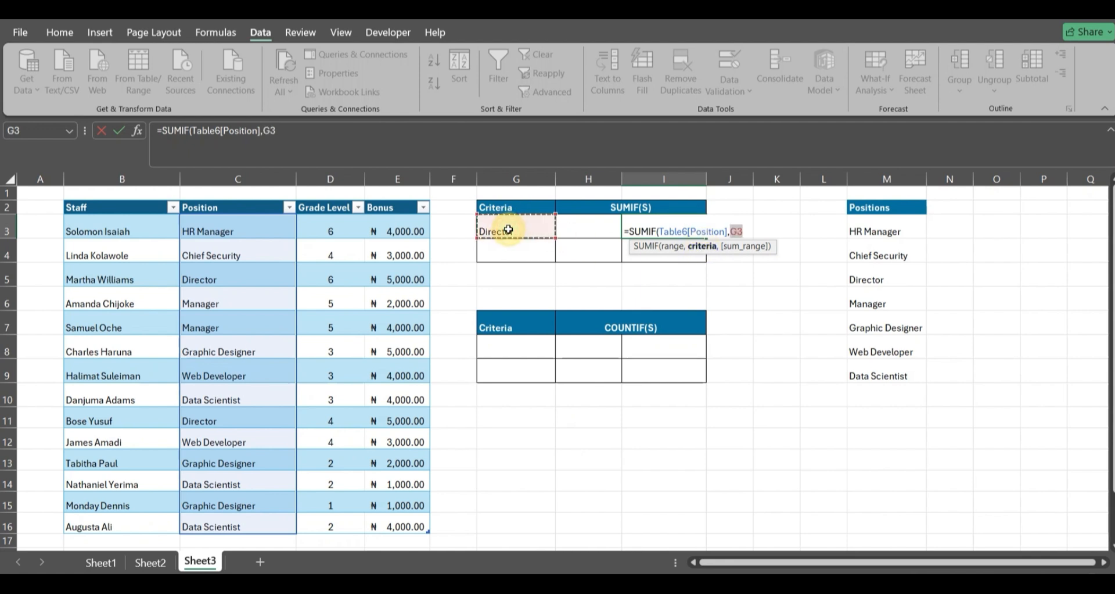
pyautogui.write(',')
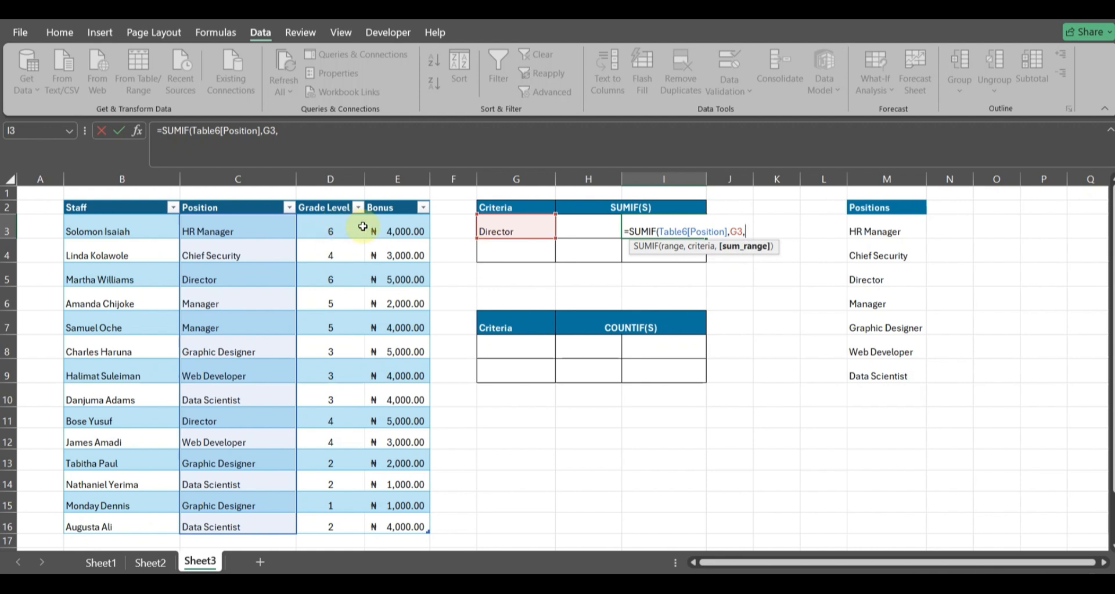
pyautogui.moveTo(398, 230); pyautogui.dragTo(401, 526)
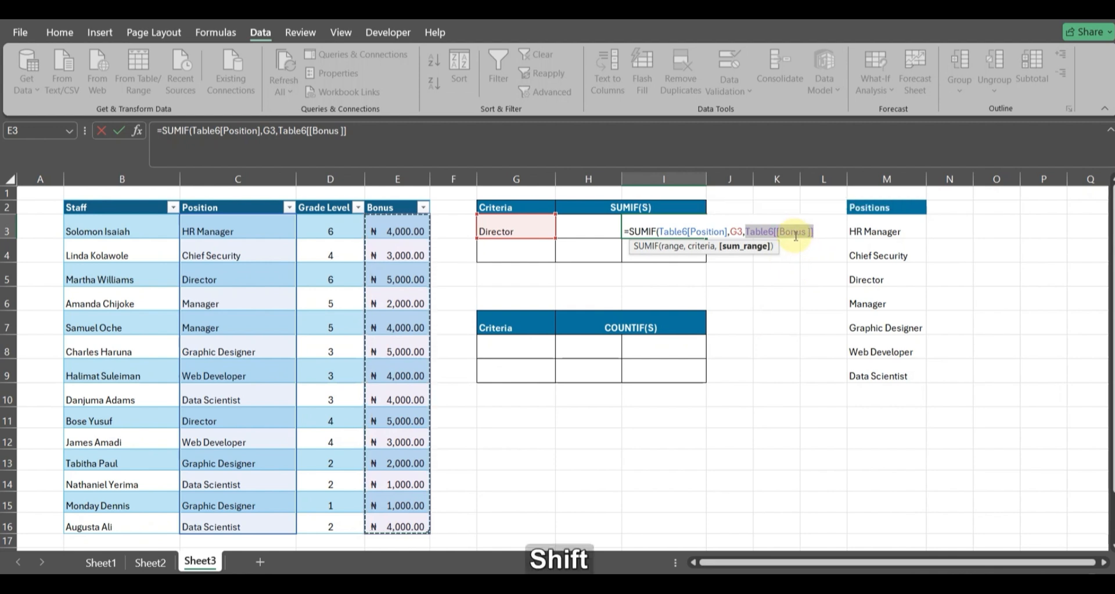
pyautogui.write(')')
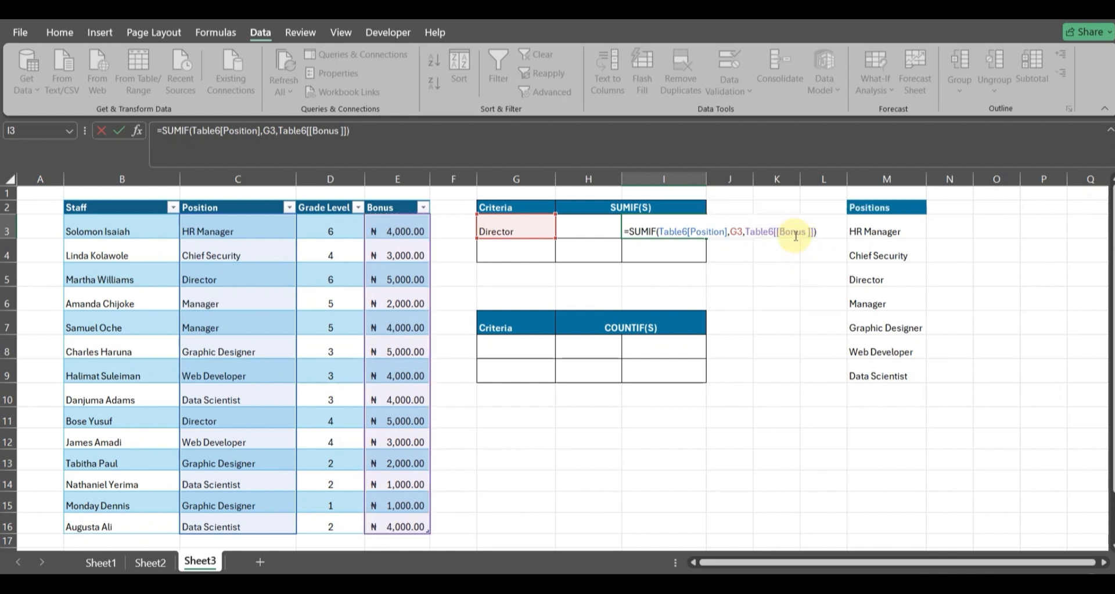
pyautogui.press('Return')
# Step: Format the SUMIF result in I3 as Accounting with the Nigerian naira (₦) symbol and two decimal places
pyautogui.click(660, 230)
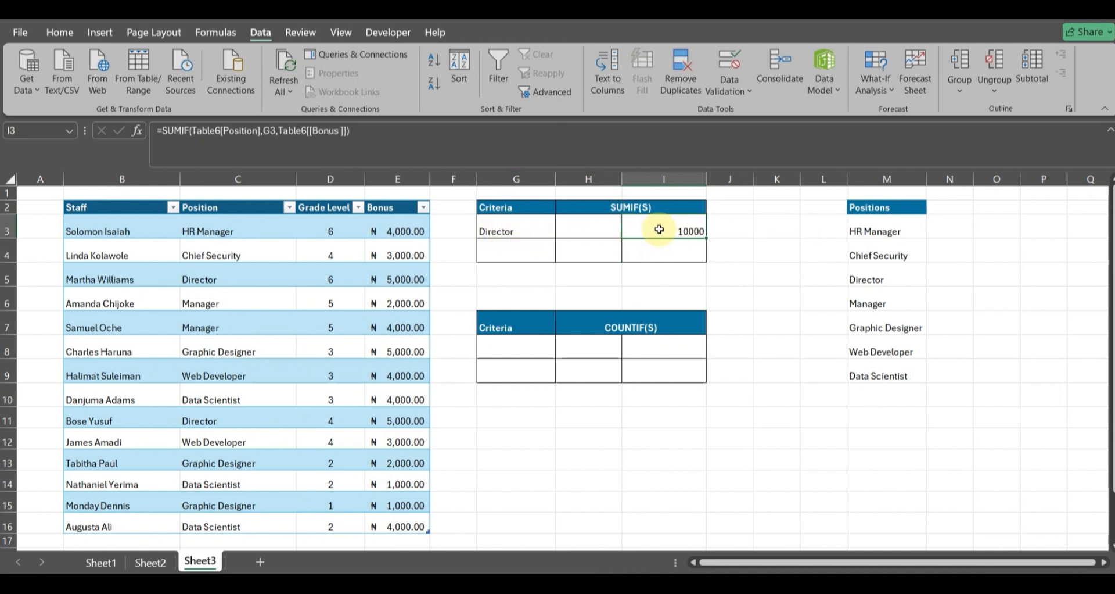
pyautogui.click(60, 32)
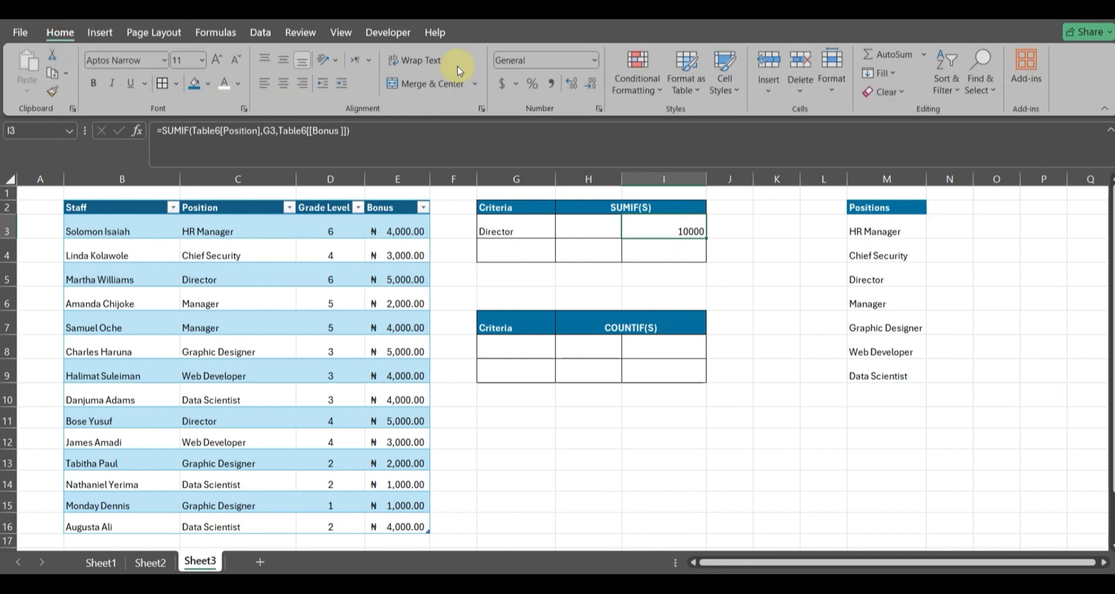
pyautogui.click(516, 83)
pyautogui.click(571, 213)
pyautogui.click(807, 230)
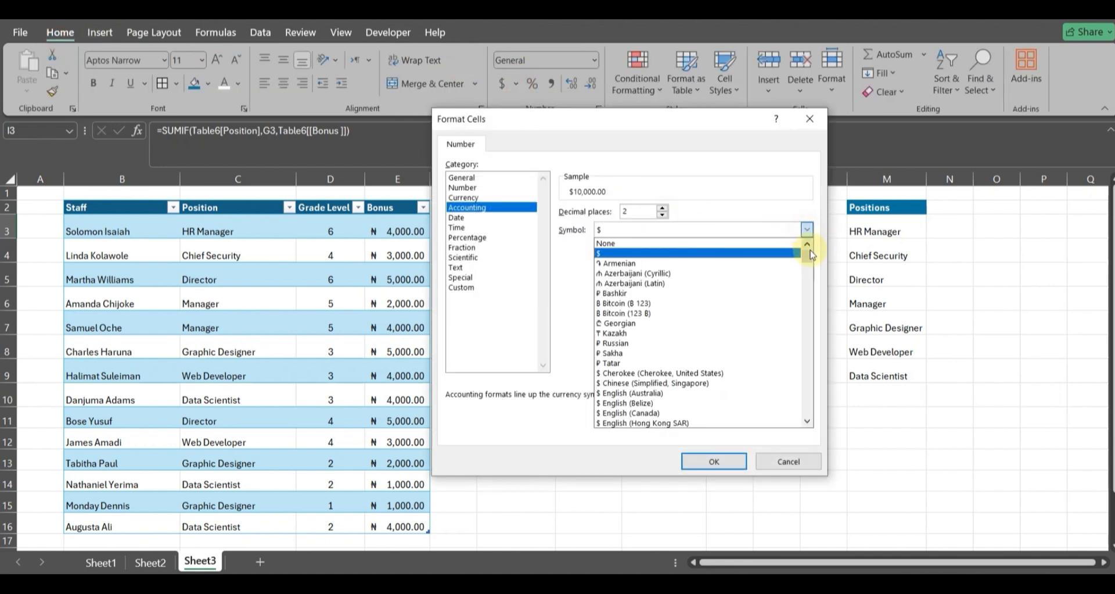
pyautogui.moveTo(808, 250); pyautogui.dragTo(810, 278)
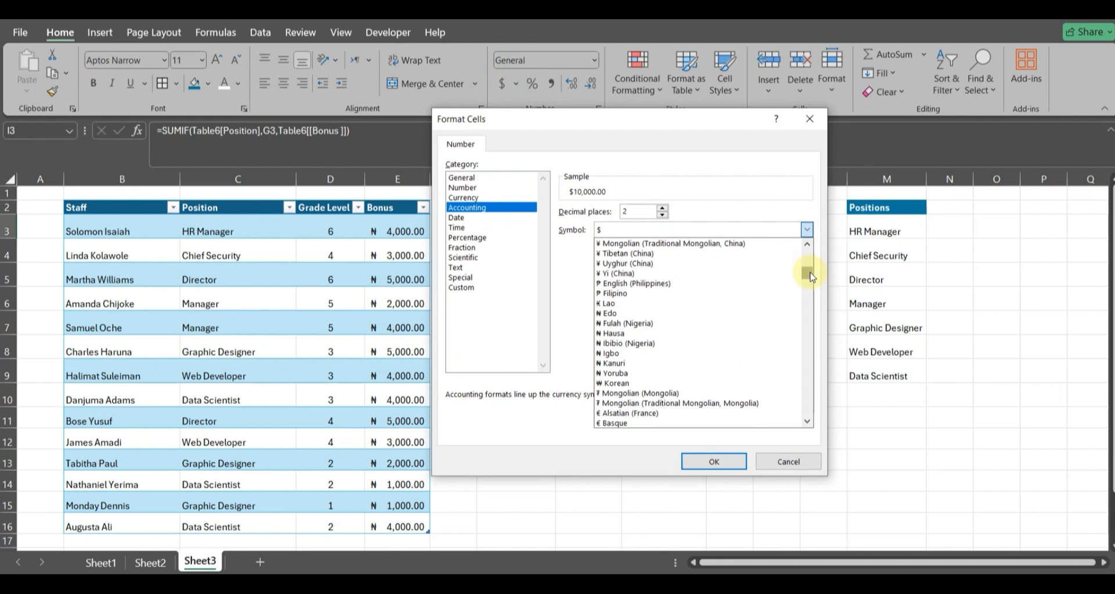
pyautogui.click(654, 326)
pyautogui.click(704, 456)
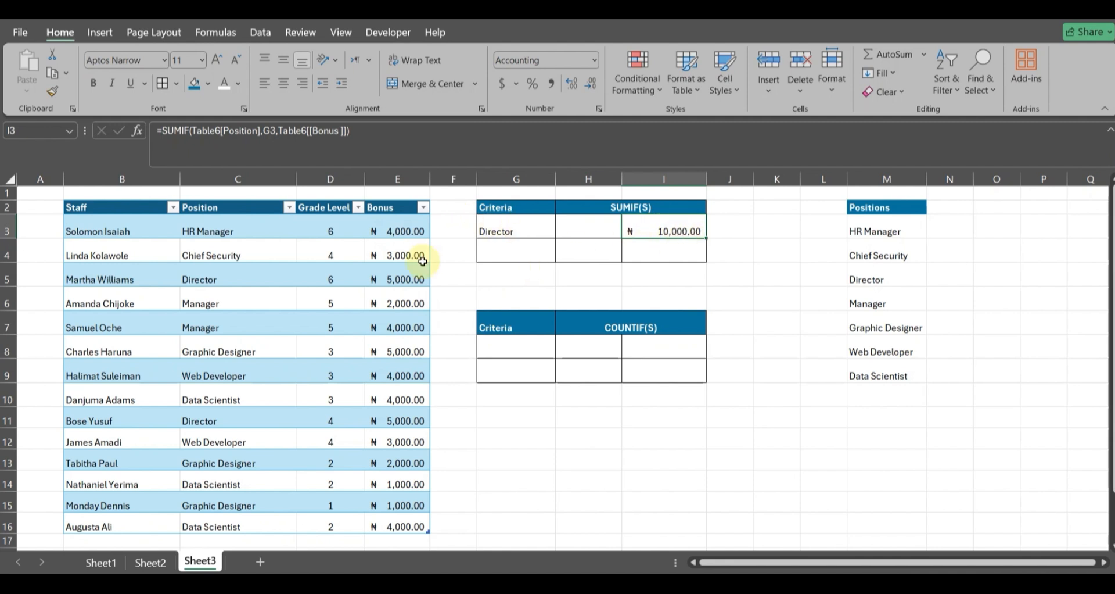
# Step: Compare the Director bonuses in E5 and E11 with the SUMIF result, and switch the criteria in G3 to Manager
pyautogui.click(389, 280)
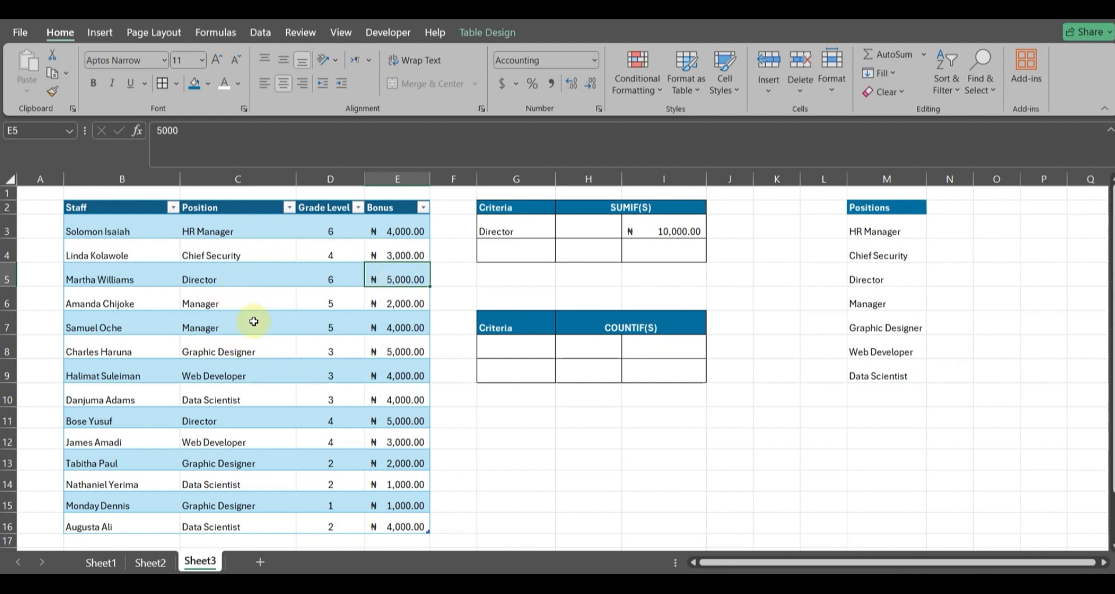
pyautogui.click(399, 421)
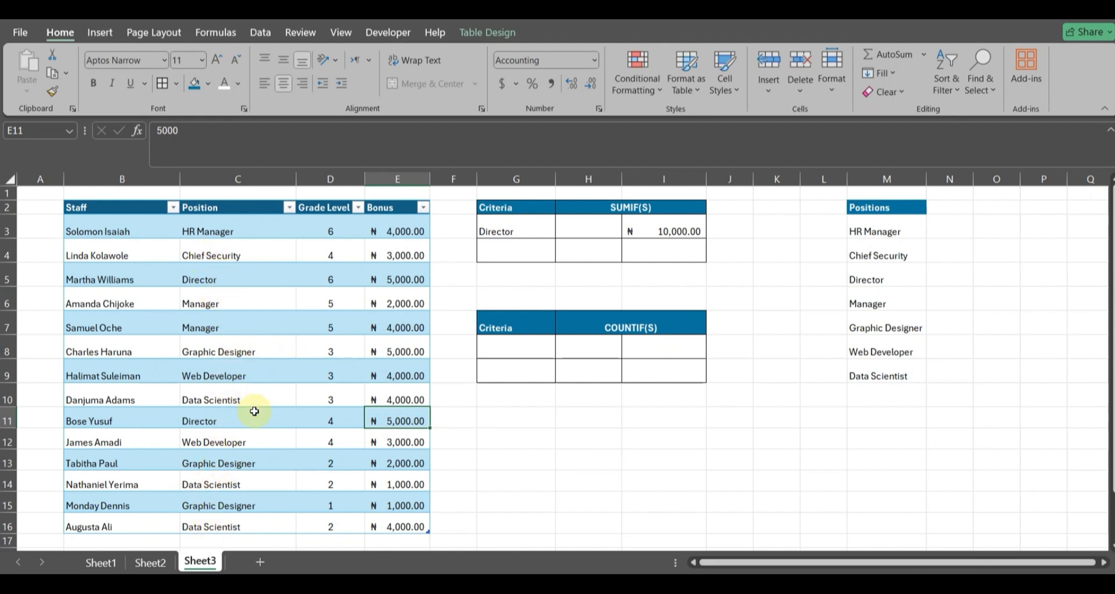
pyautogui.click(665, 231)
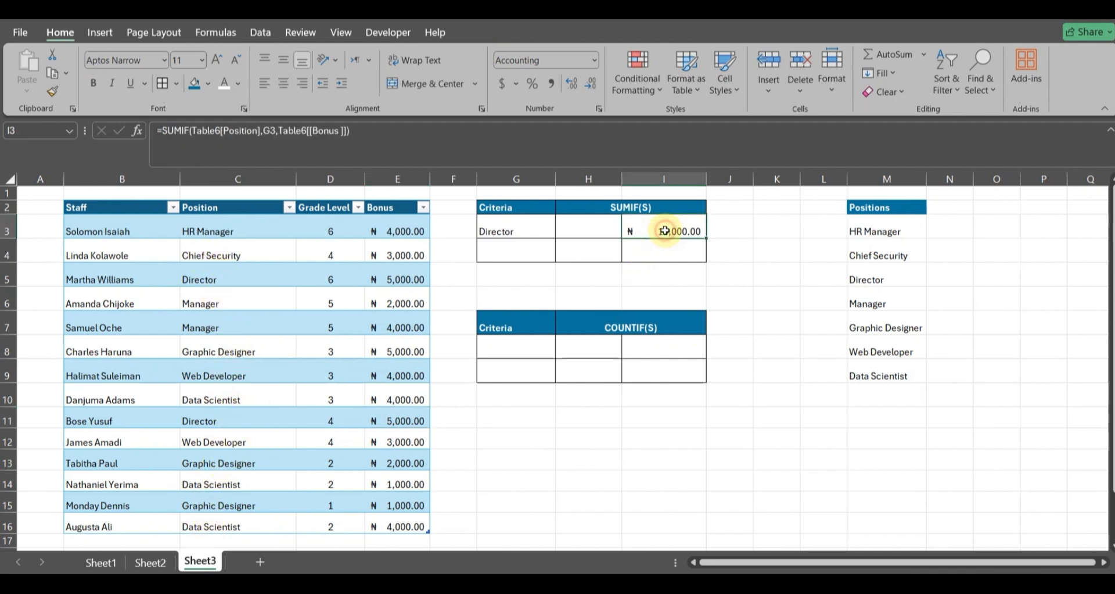
pyautogui.click(530, 230)
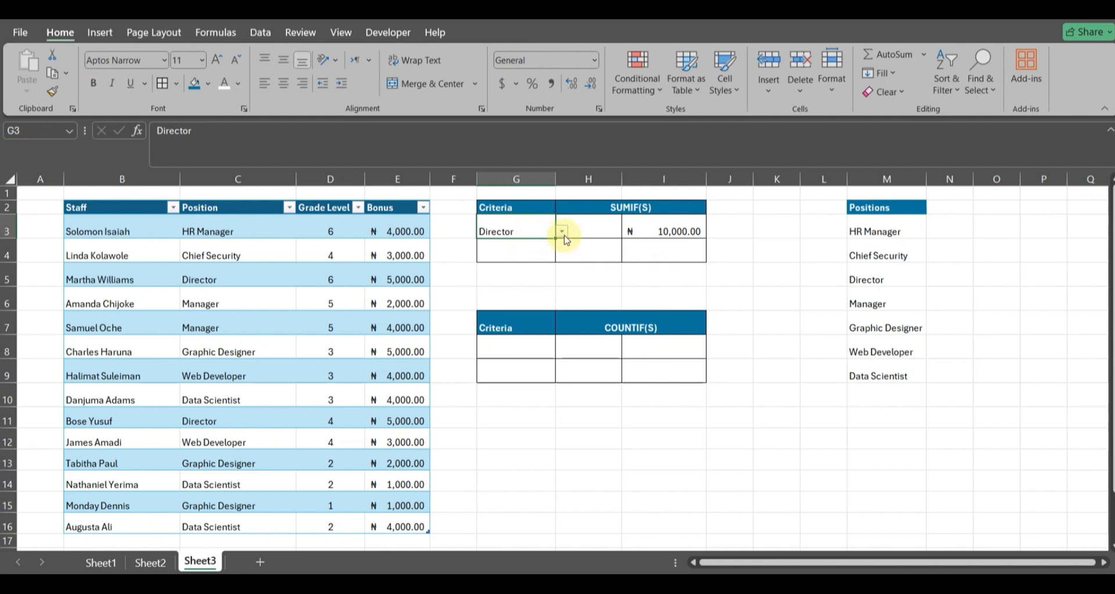
pyautogui.click(563, 232)
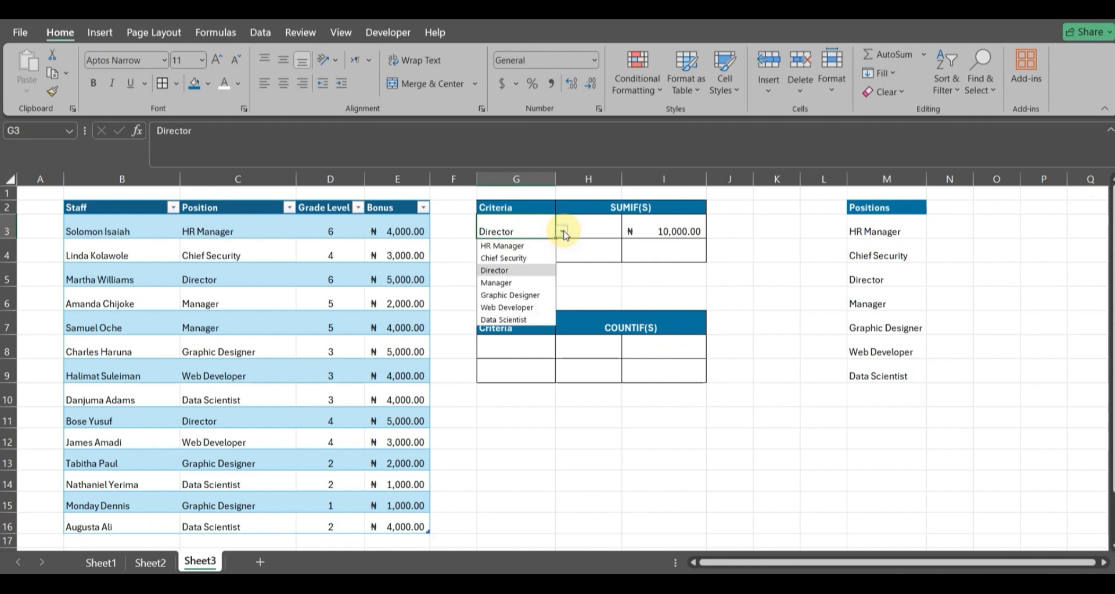
pyautogui.click(512, 277)
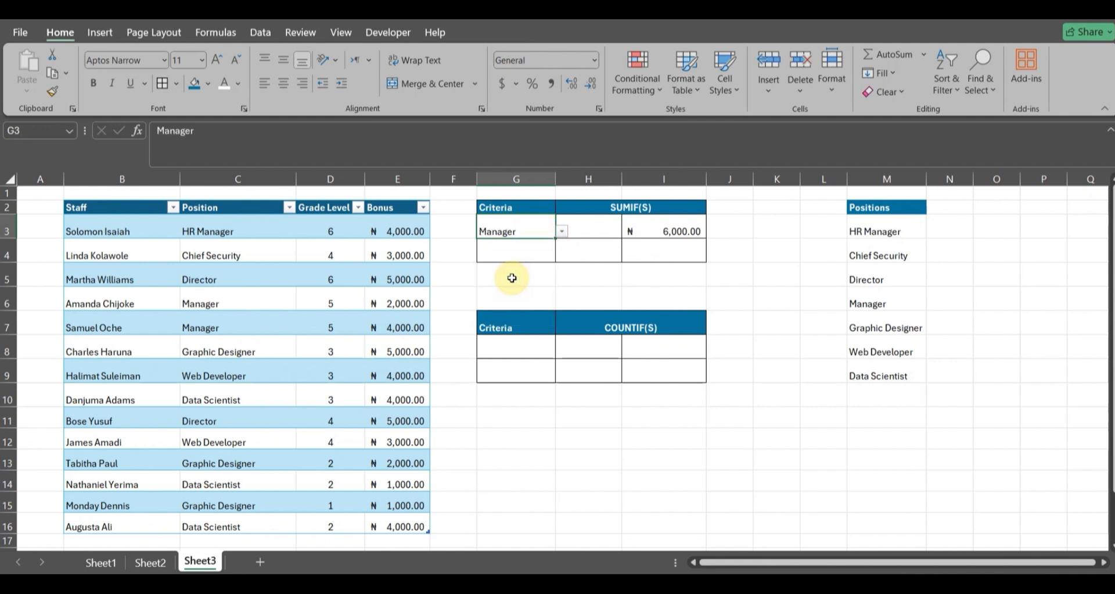
# Step: Test the SUMIF result by switching the criteria in G3 to HR Manager, Web Developer and finally Data Scientist
pyautogui.click(562, 231)
pyautogui.click(510, 245)
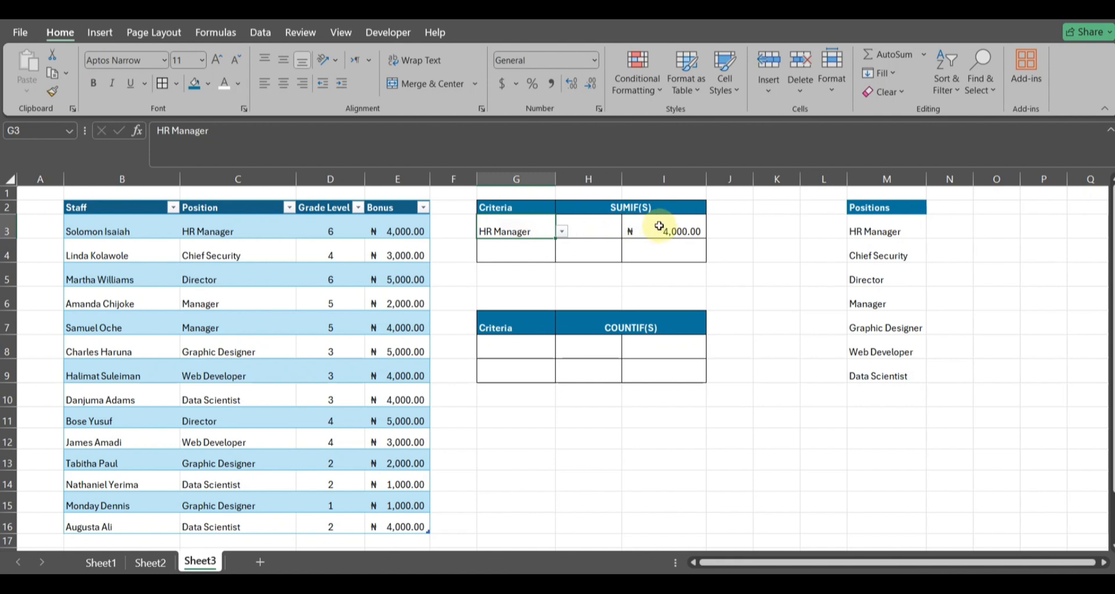
pyautogui.click(561, 232)
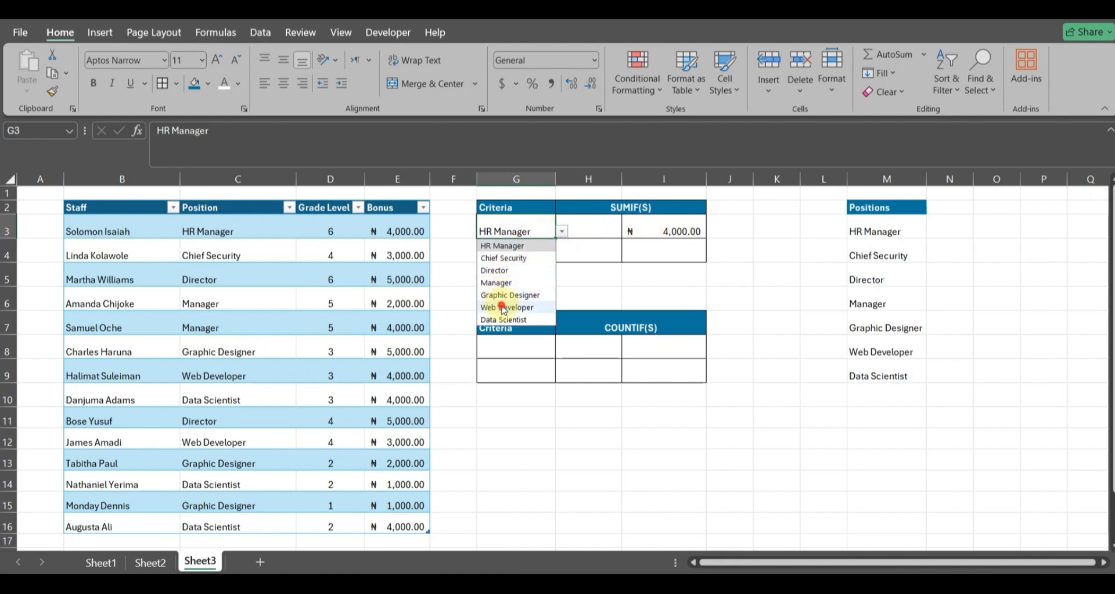
pyautogui.click(504, 299)
pyautogui.click(562, 231)
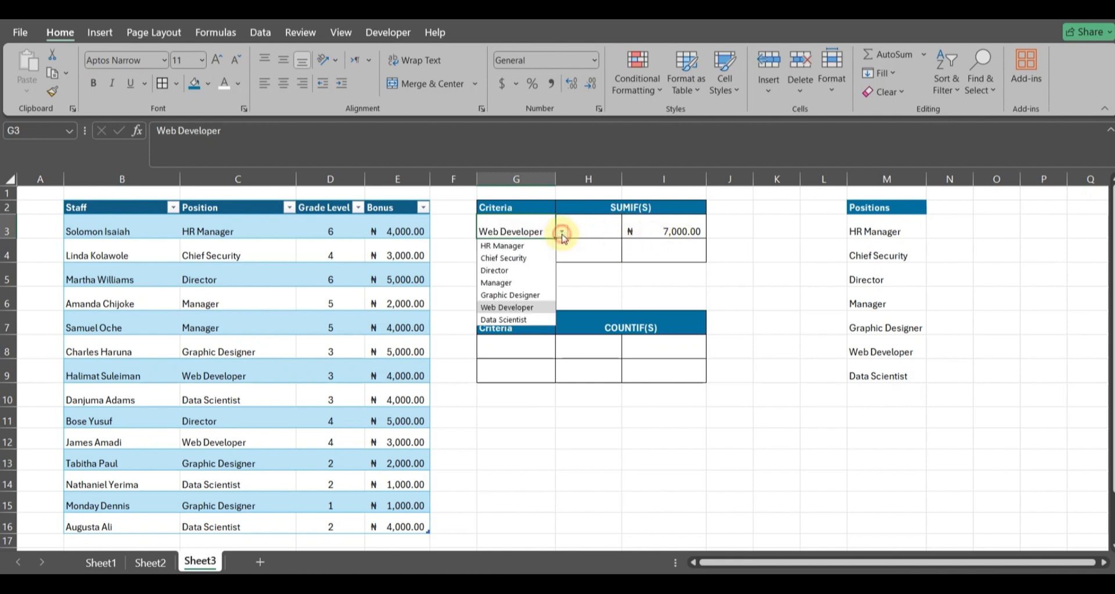
pyautogui.click(505, 319)
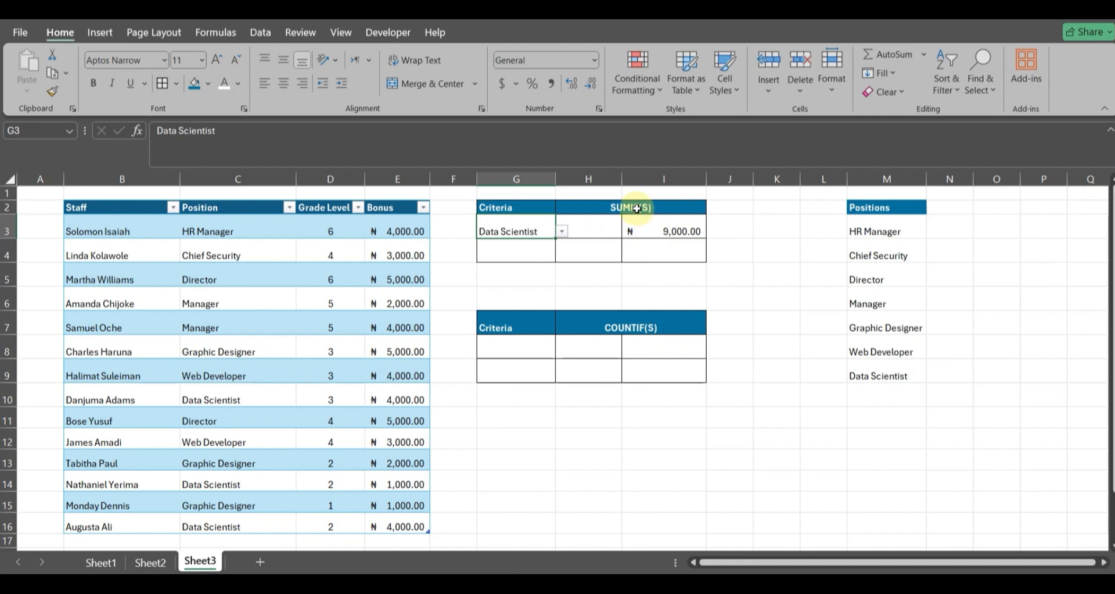
# Step: Fill the Data Scientist criteria and its dropdown list from G3 down to G4, and check the dropdown in G4
pyautogui.click(538, 251)
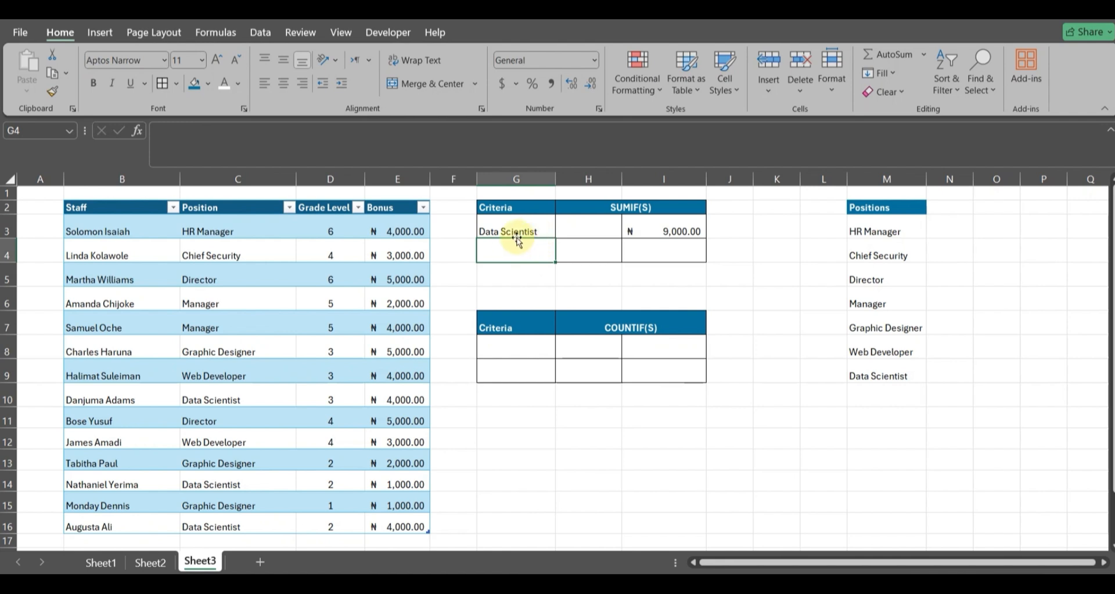
pyautogui.click(522, 233)
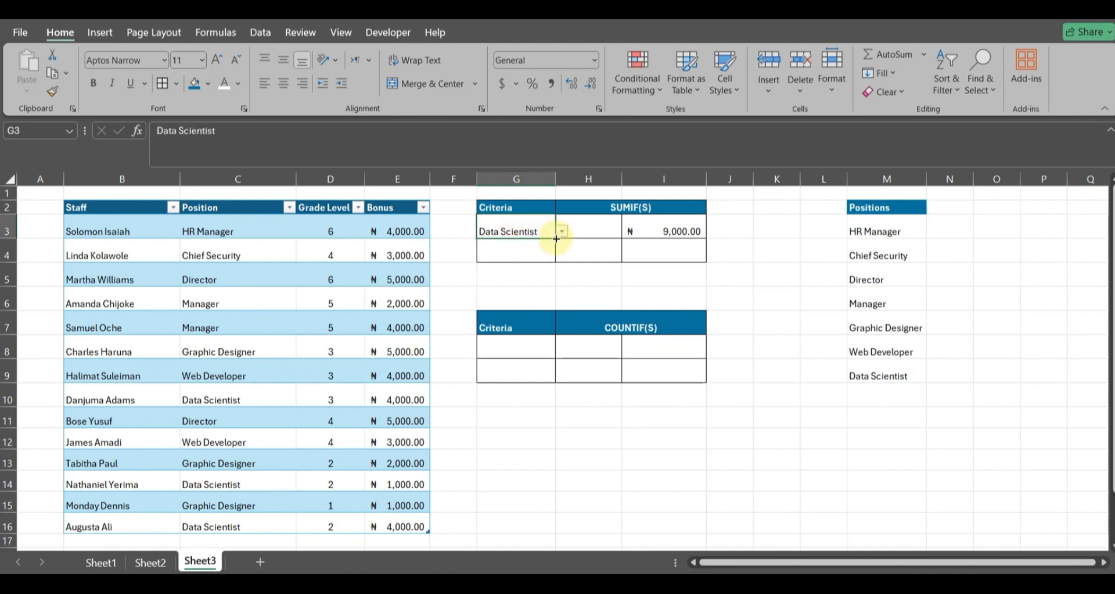
pyautogui.moveTo(556, 244); pyautogui.dragTo(546, 258)
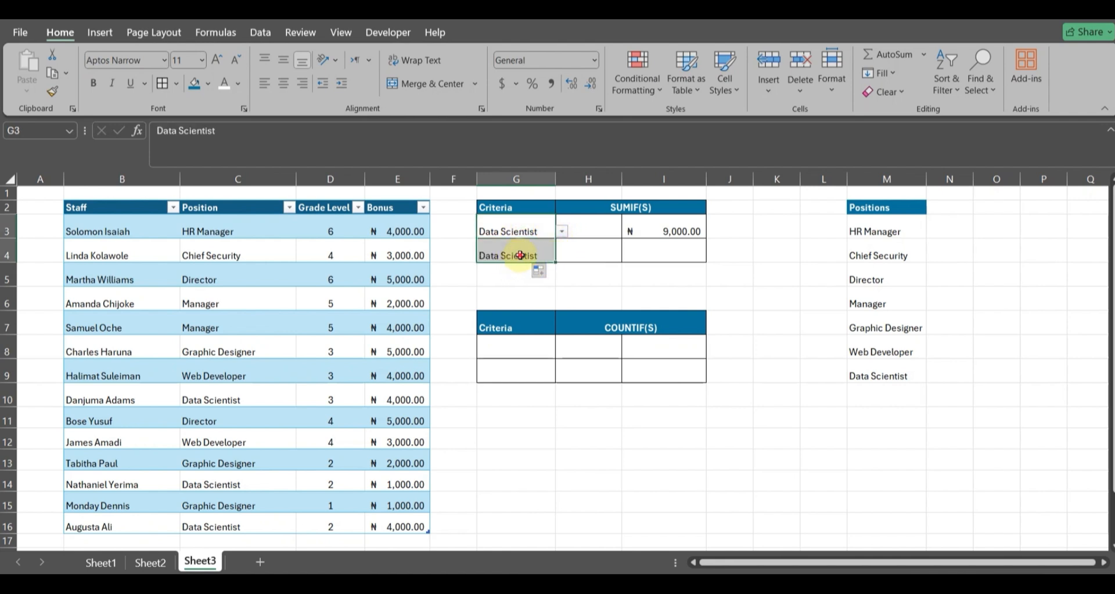
pyautogui.click(520, 255)
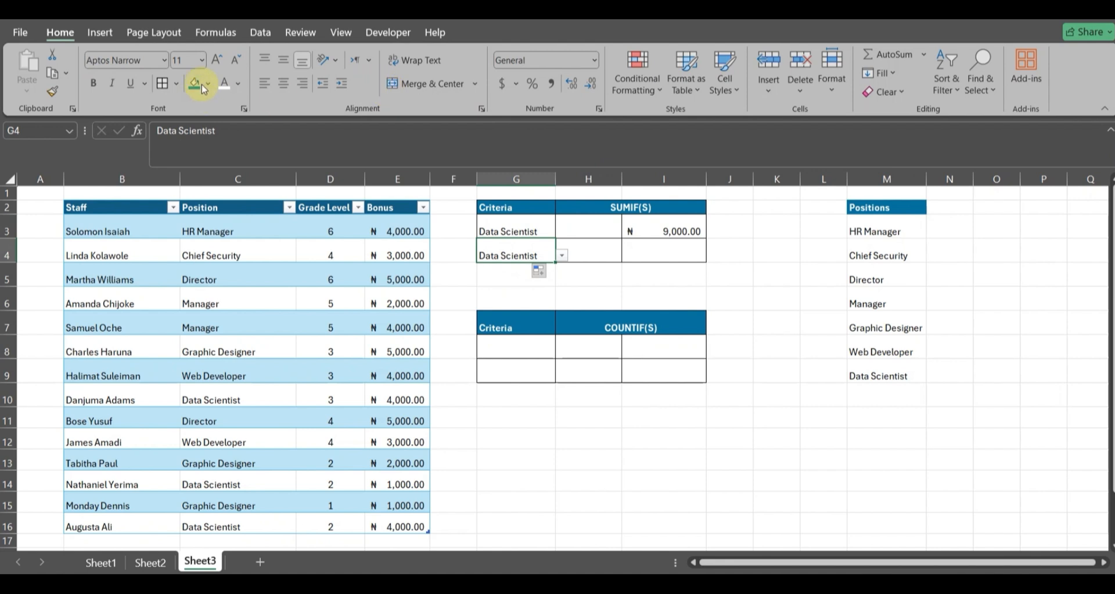
pyautogui.click(562, 256)
pyautogui.click(562, 256)
pyautogui.click(562, 256)
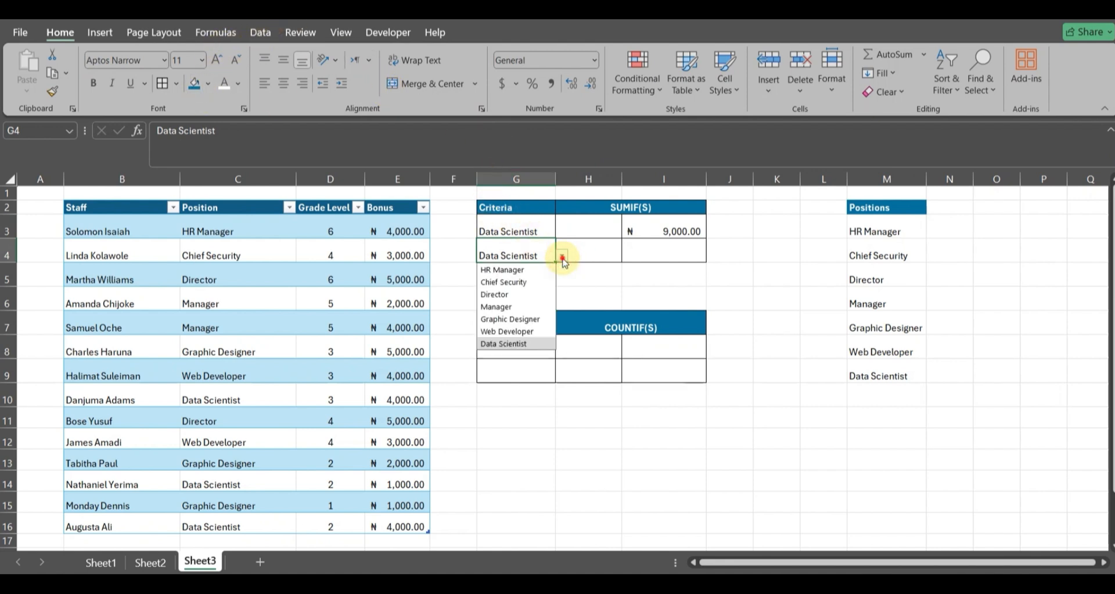
pyautogui.click(562, 256)
# Step: Enter 2 in cell H4 as the grade level criteria for the second summary row
pyautogui.click(597, 251)
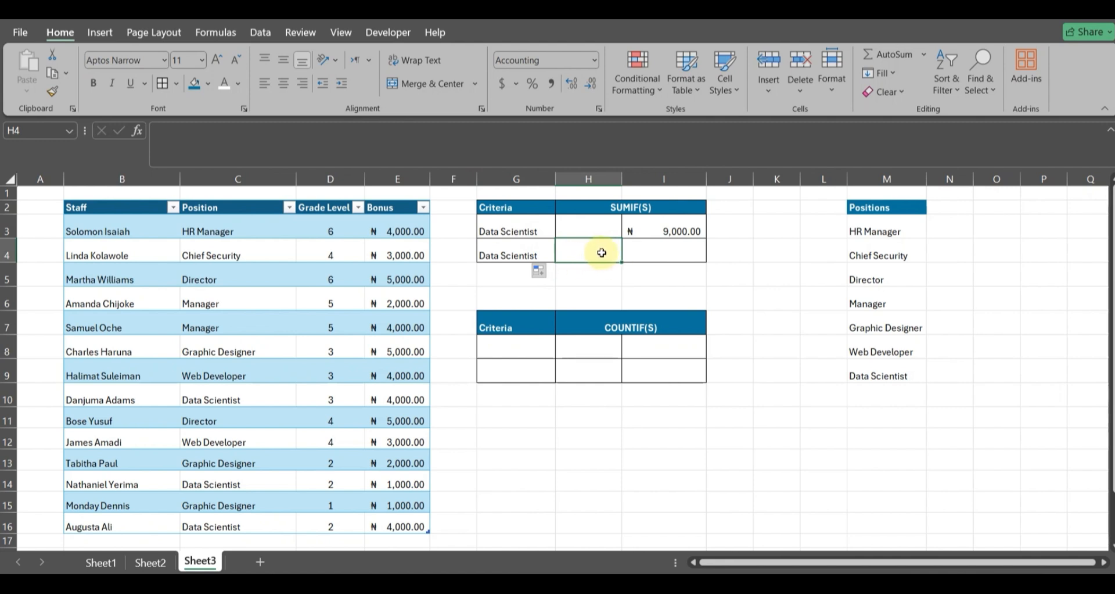
pyautogui.click(666, 250)
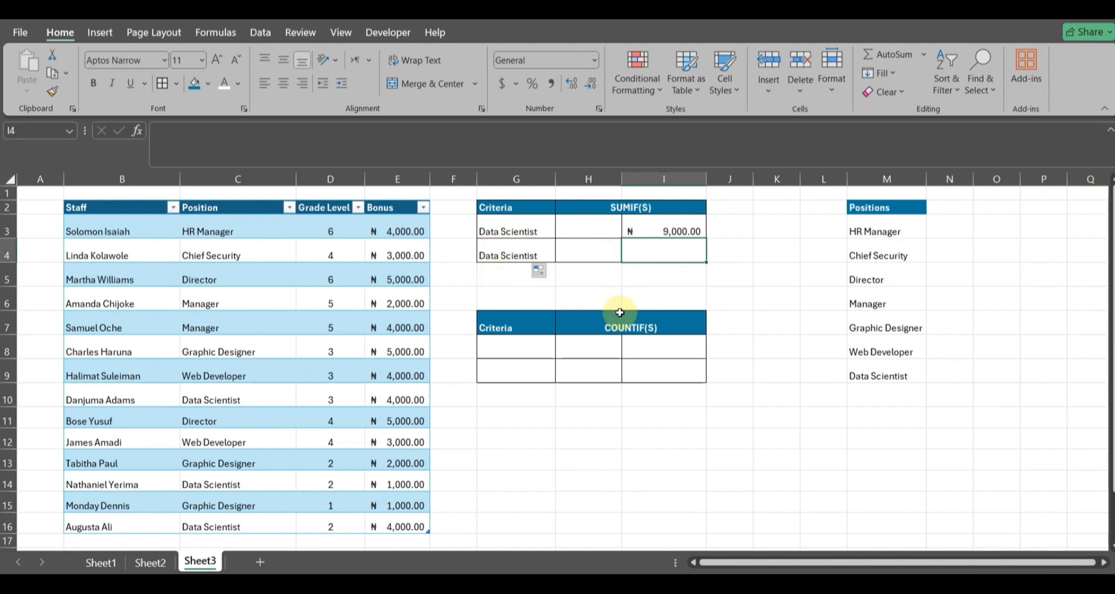
pyautogui.click(575, 255)
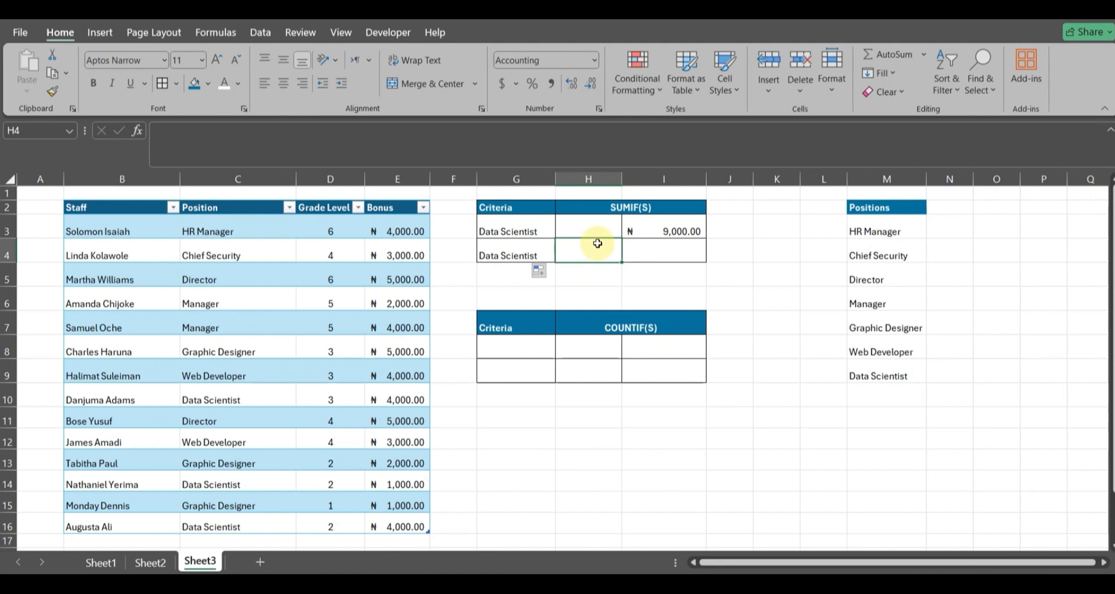
pyautogui.write('2')
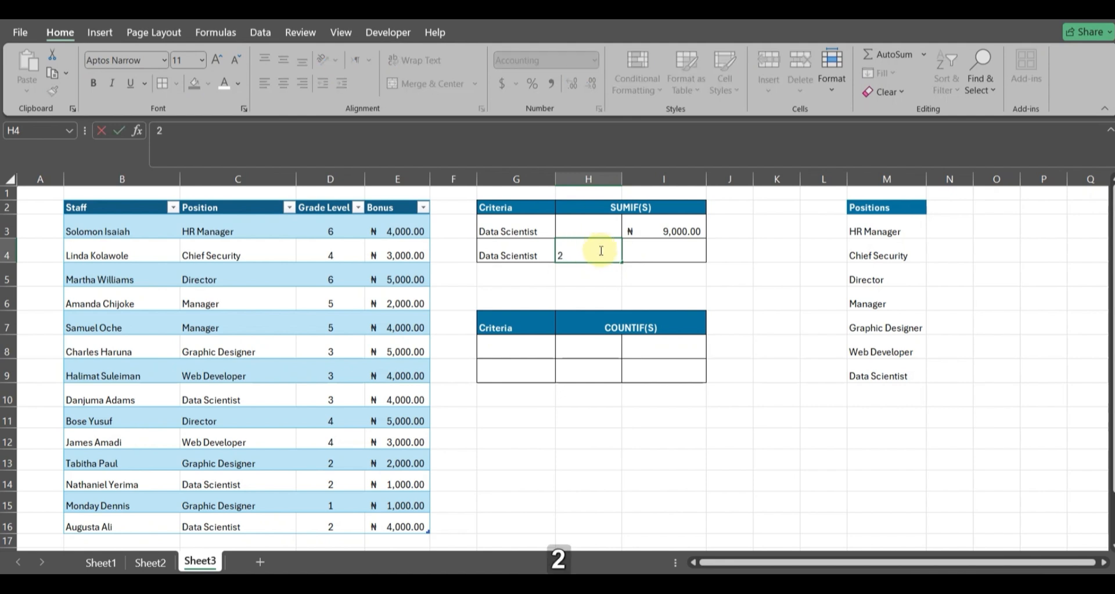
pyautogui.click(652, 249)
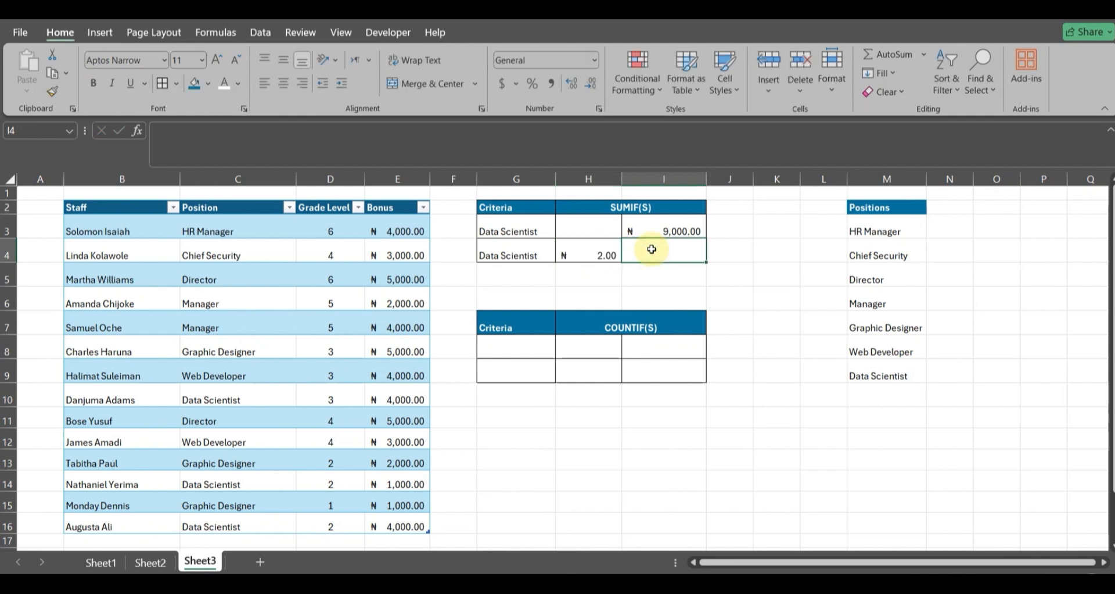
pyautogui.click(605, 250)
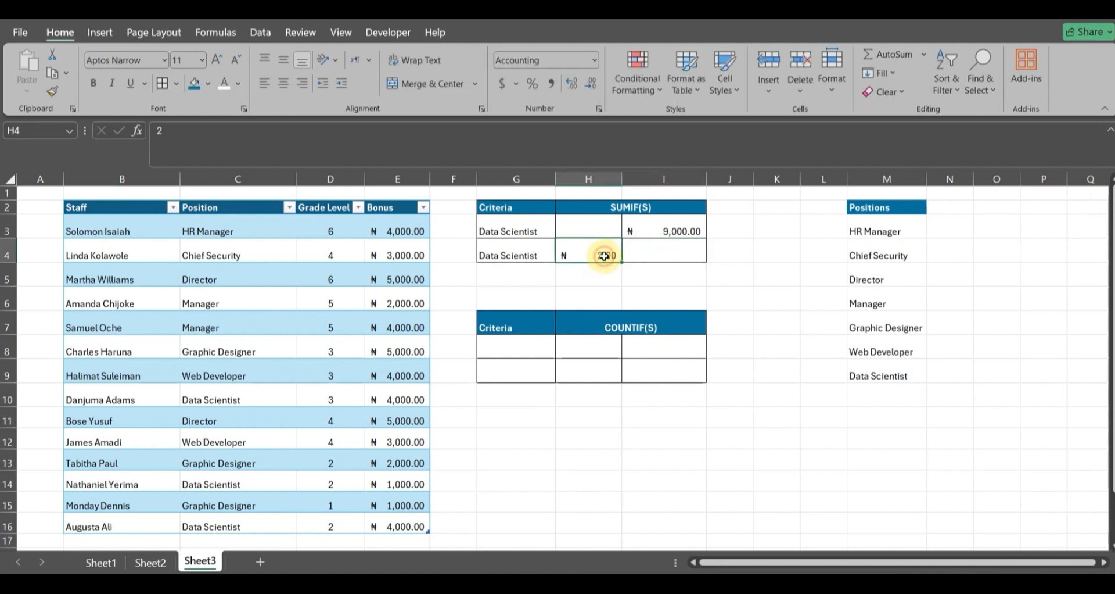
pyautogui.click(516, 83)
pyautogui.click(533, 212)
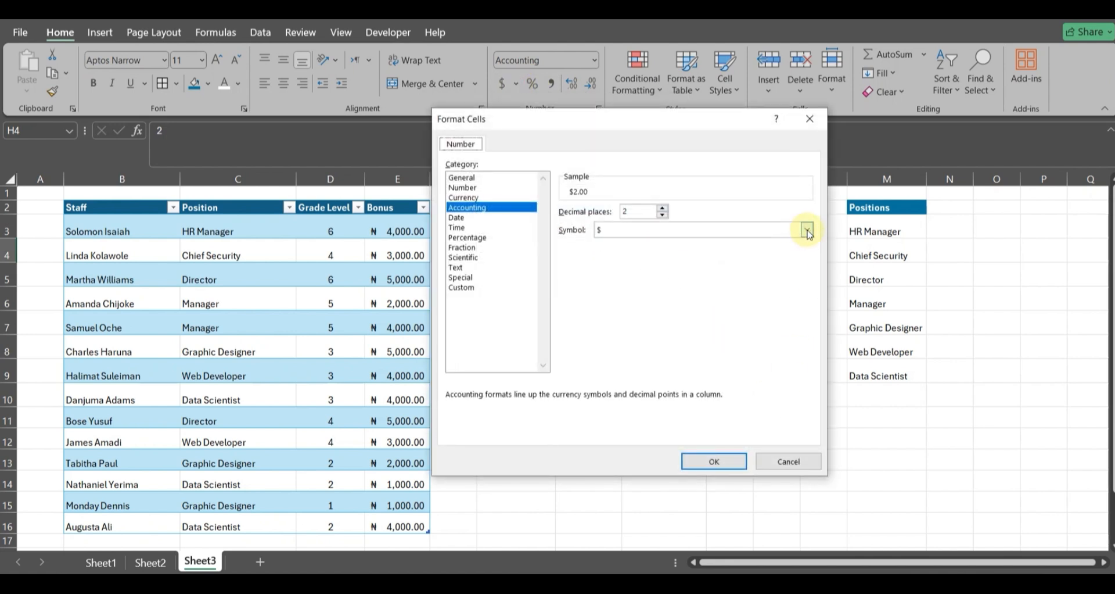
pyautogui.click(592, 56)
pyautogui.click(810, 119)
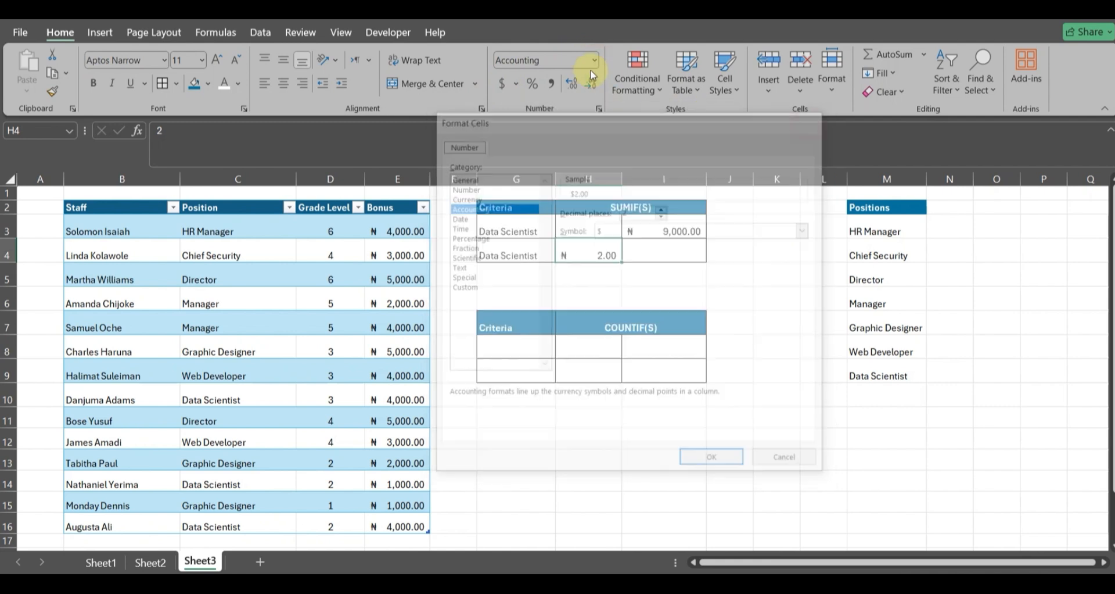
# Step: Format the grade level criteria in H4 as Number with no decimal places
pyautogui.click(594, 60)
pyautogui.click(546, 116)
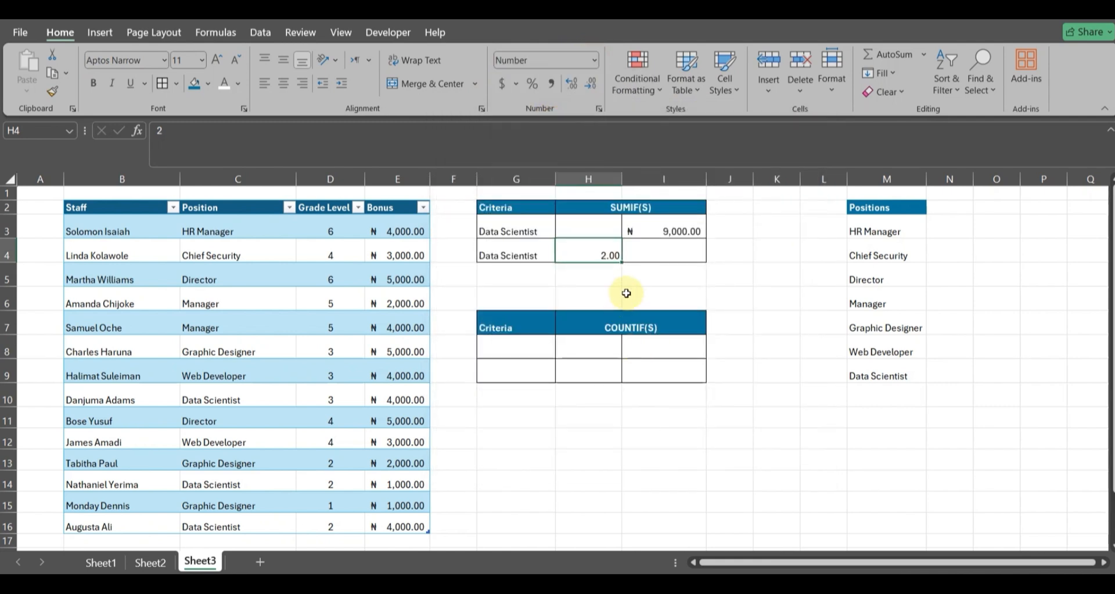
pyautogui.click(591, 84)
pyautogui.click(591, 83)
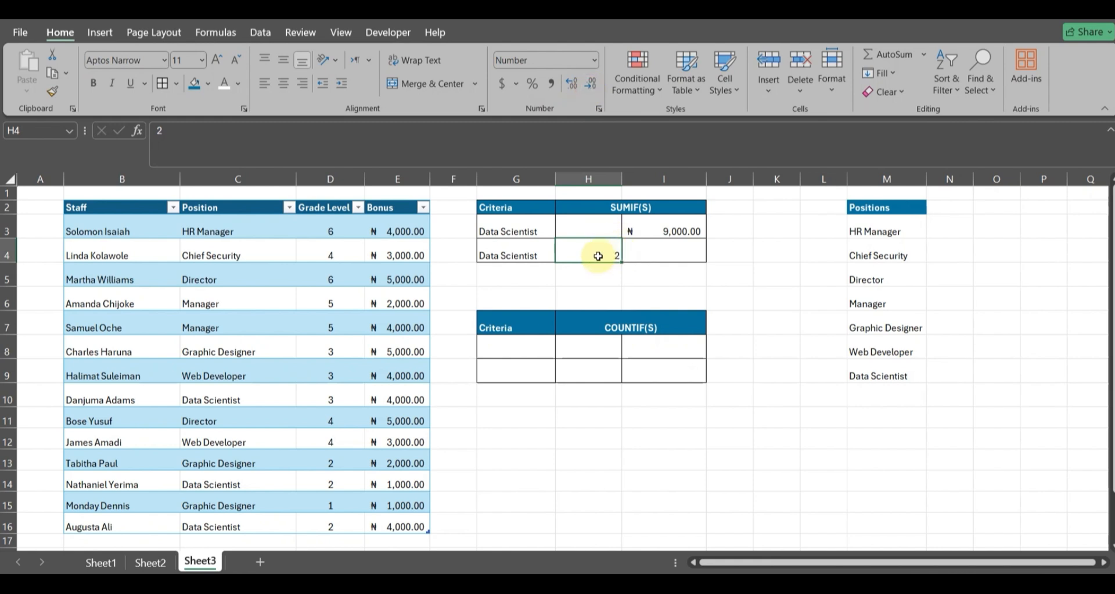
# Step: Start a SUMIFS formula in I4 with Table6[[Bonus ]] as the sum range and Table6[Position] matched to G4 as the first criteria
pyautogui.click(639, 255)
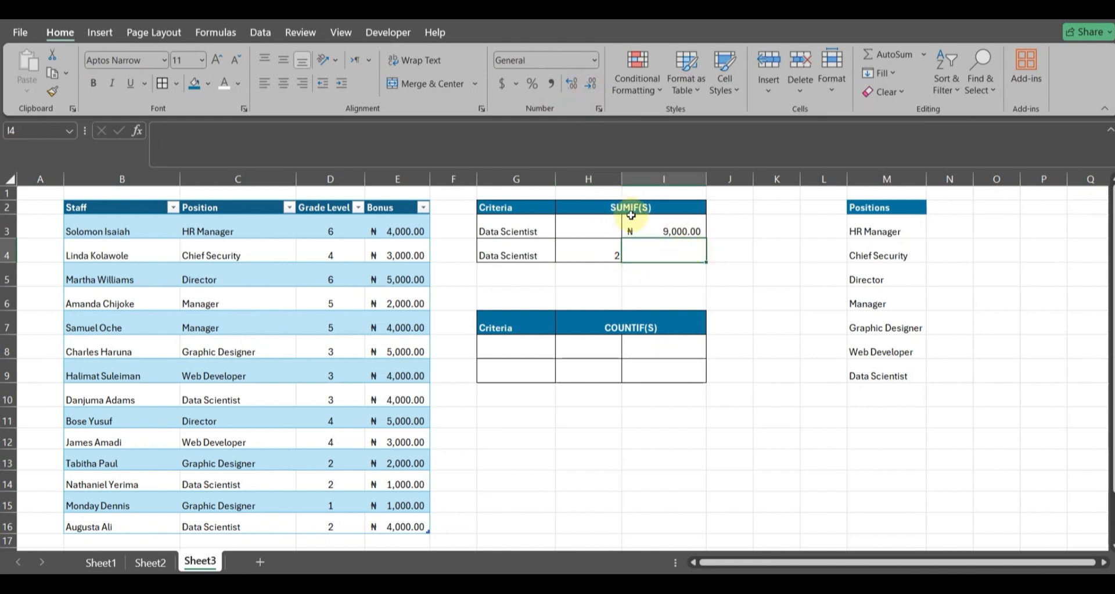
pyautogui.write('=')
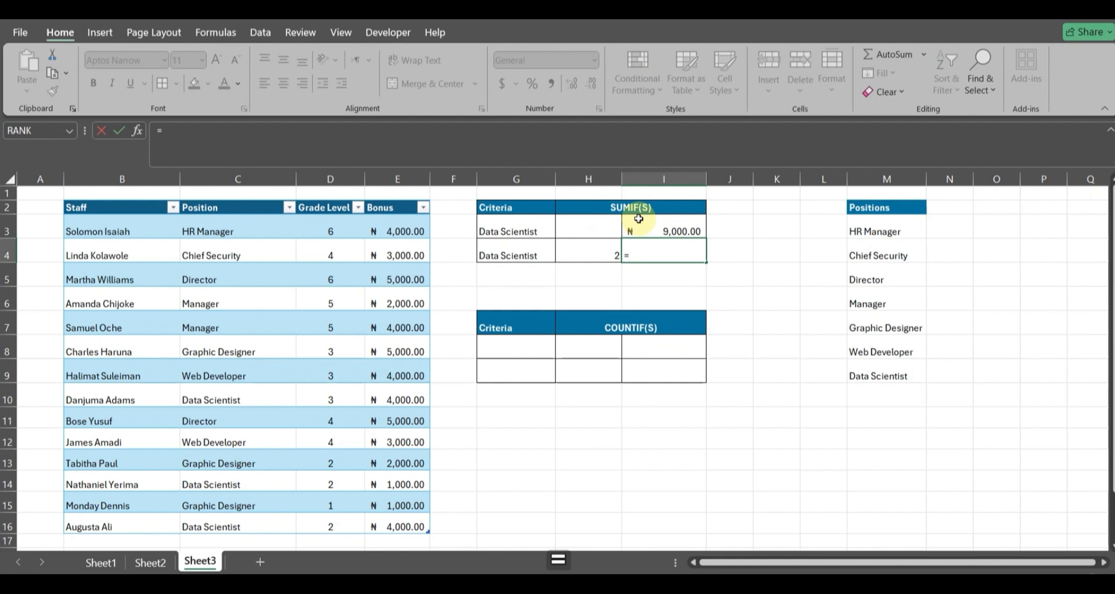
pyautogui.write('SUMIF')
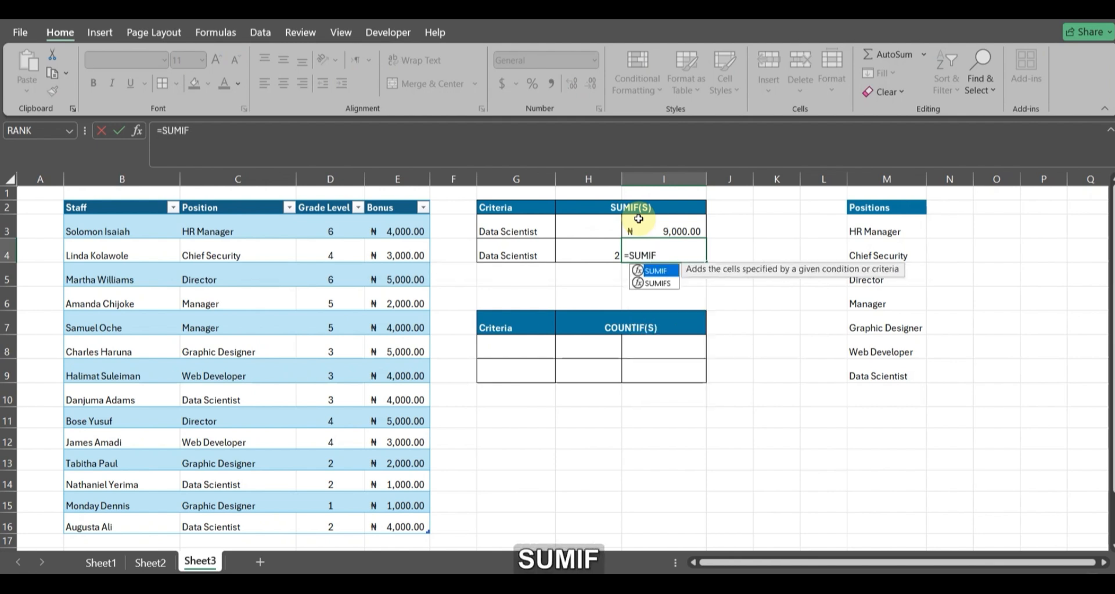
pyautogui.write('S(')
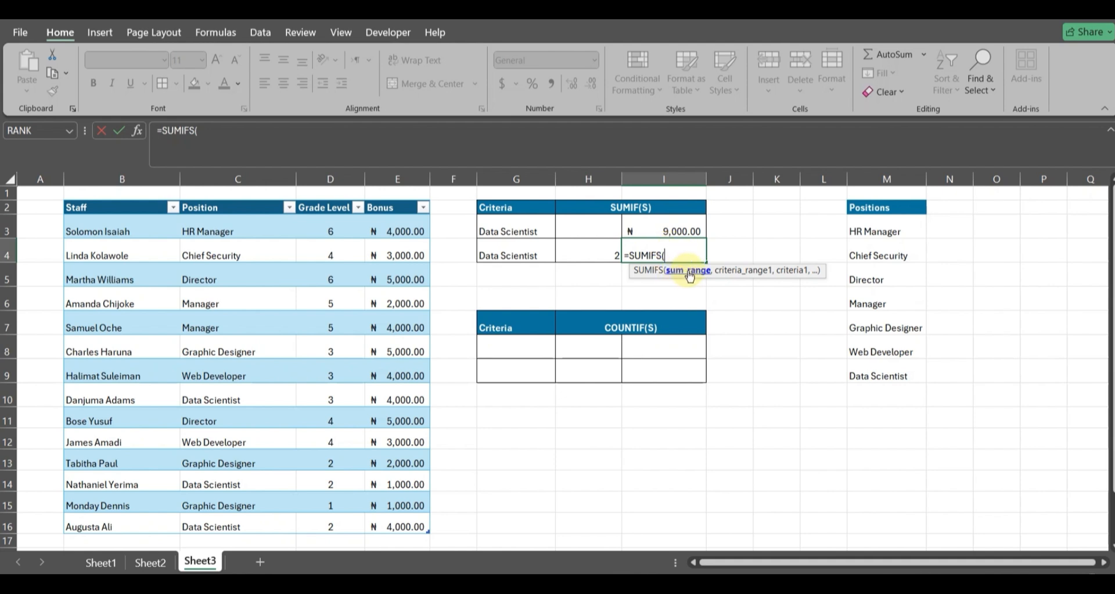
pyautogui.moveTo(402, 228); pyautogui.dragTo(407, 525)
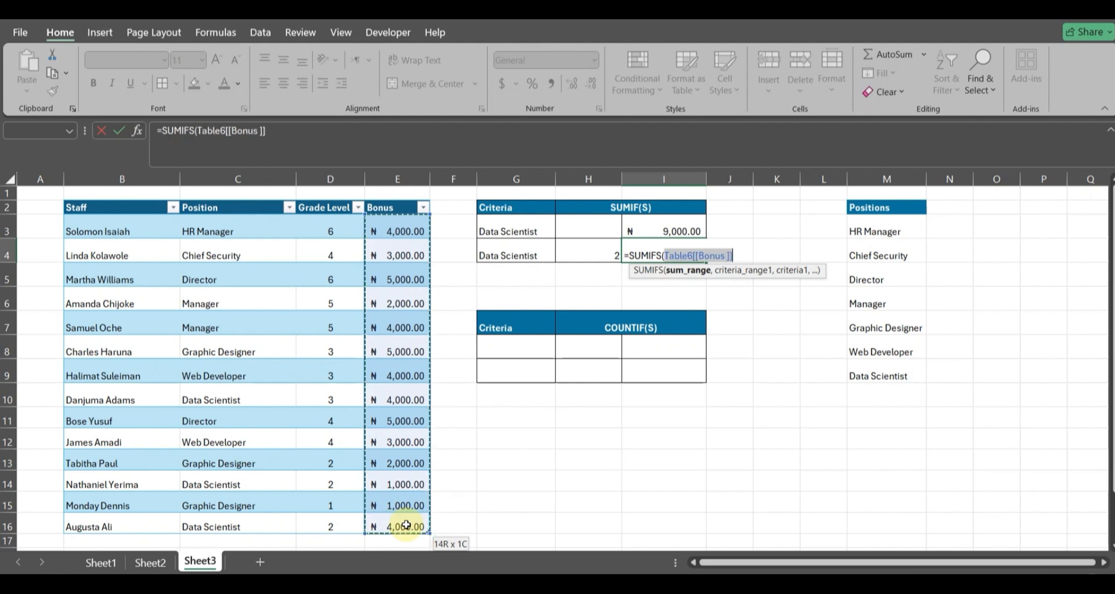
pyautogui.write(',')
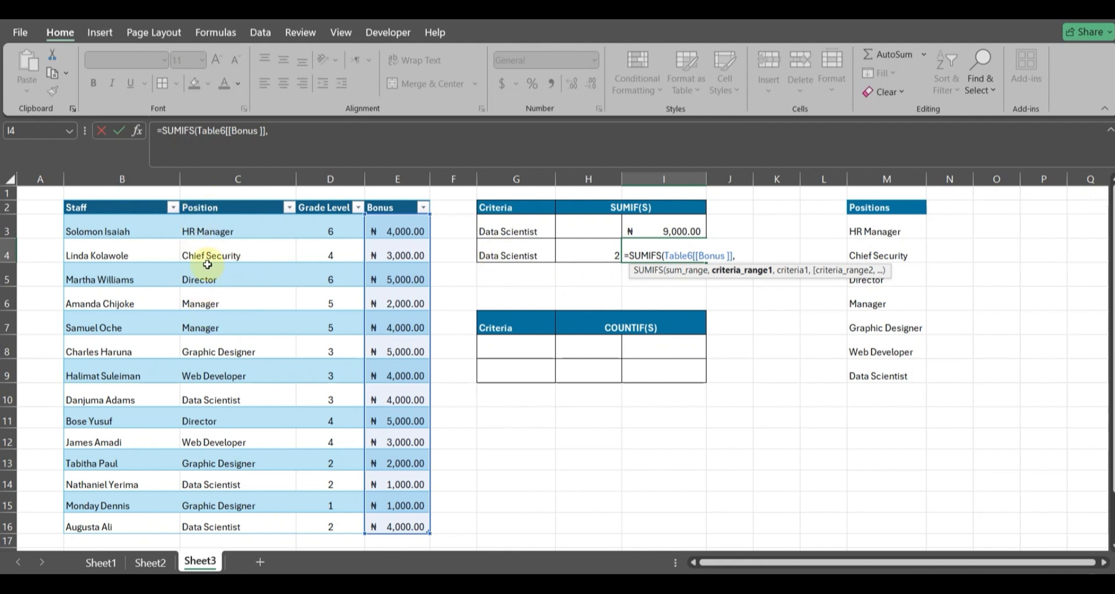
pyautogui.moveTo(214, 228); pyautogui.dragTo(215, 523)
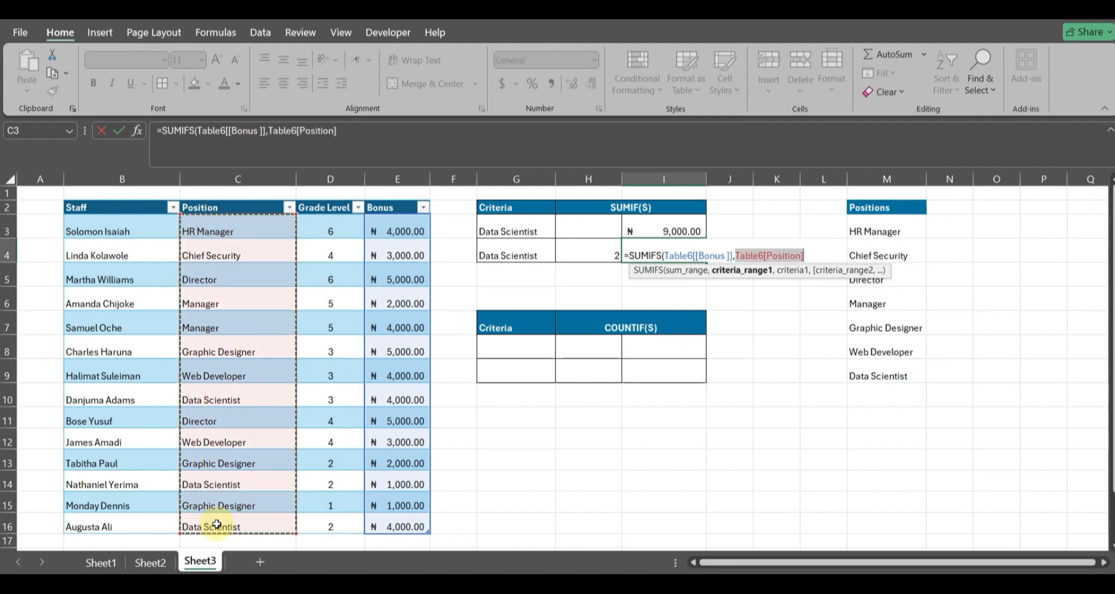
pyautogui.write(',')
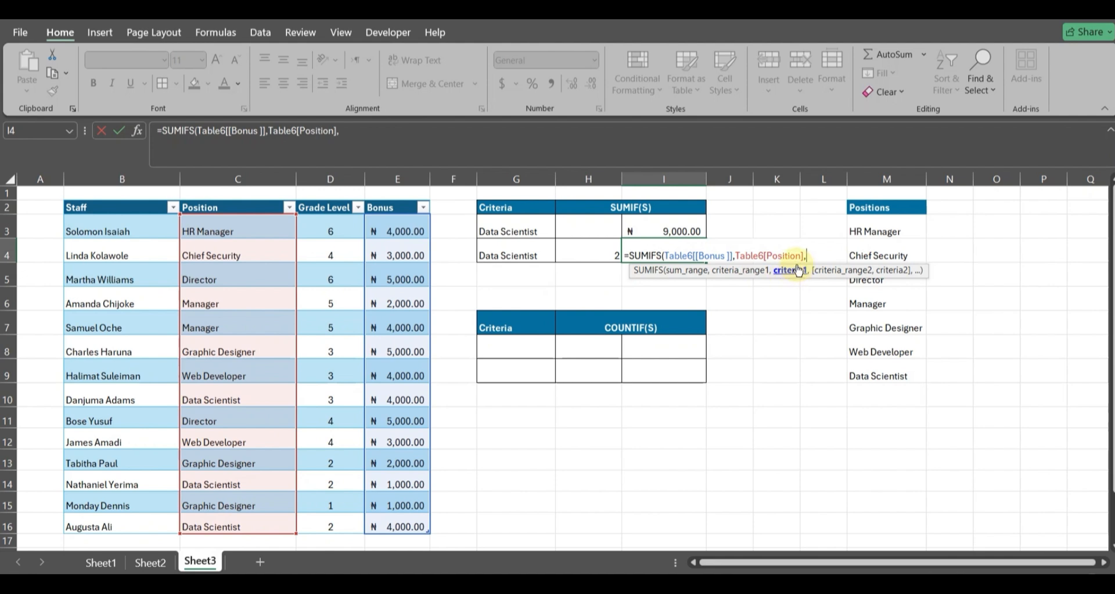
pyautogui.click(509, 255)
pyautogui.write(',')
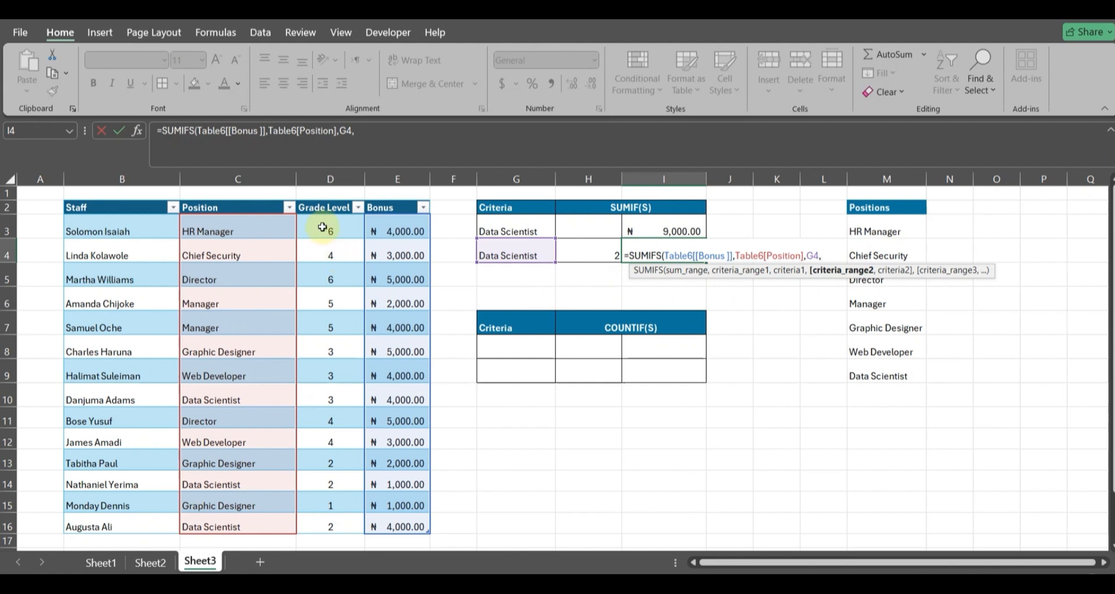
# Step: Complete the SUMIFS formula in I4 with Table6[Grade Level] matched to H4 as the second criteria
pyautogui.moveTo(329, 231); pyautogui.dragTo(335, 524)
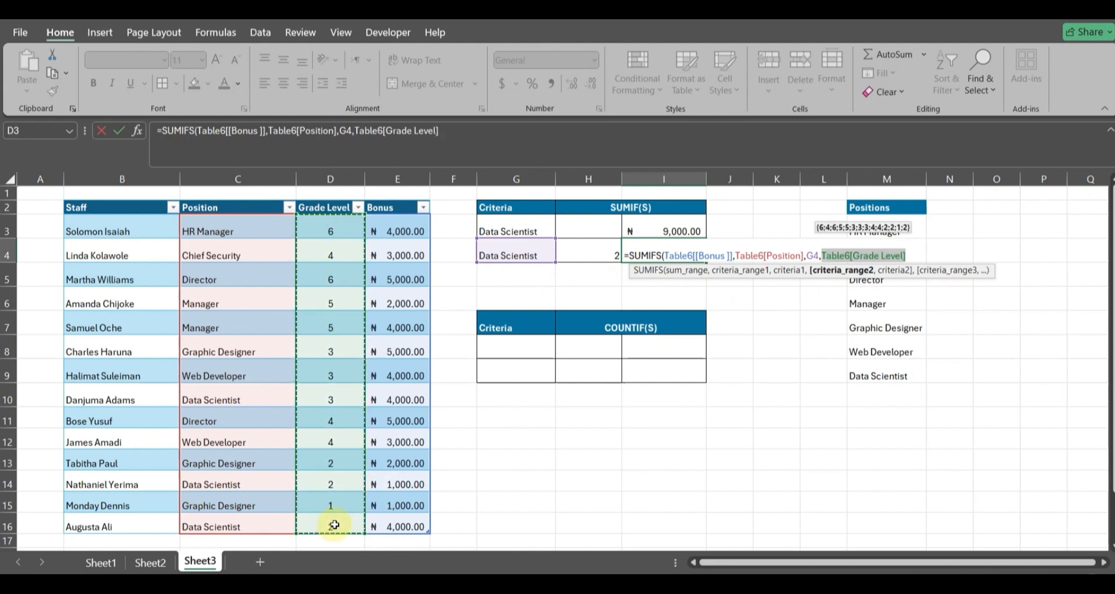
pyautogui.write(',')
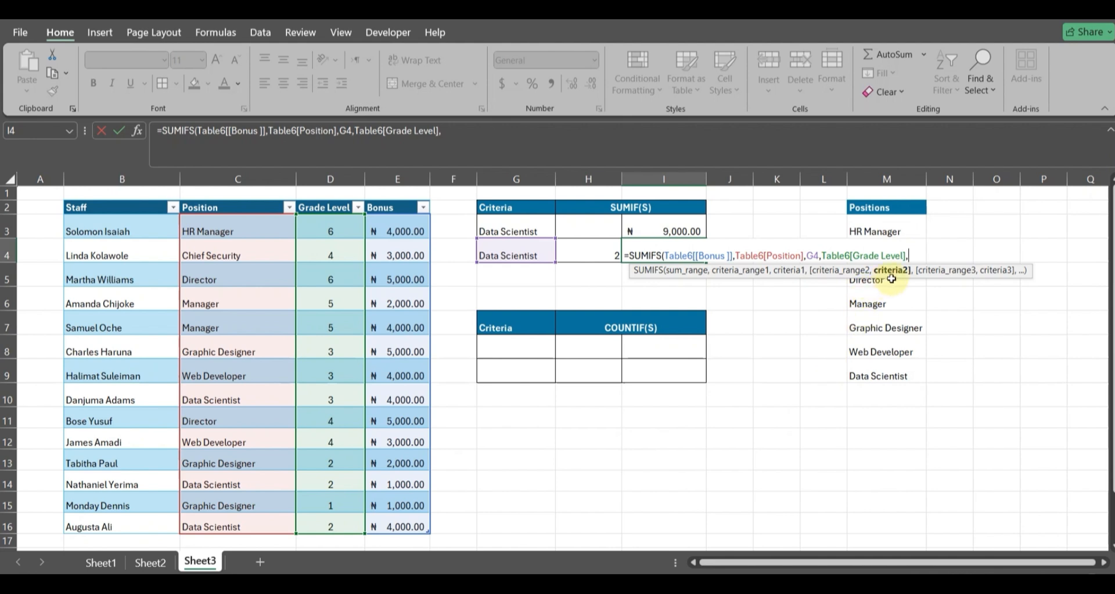
pyautogui.click(608, 252)
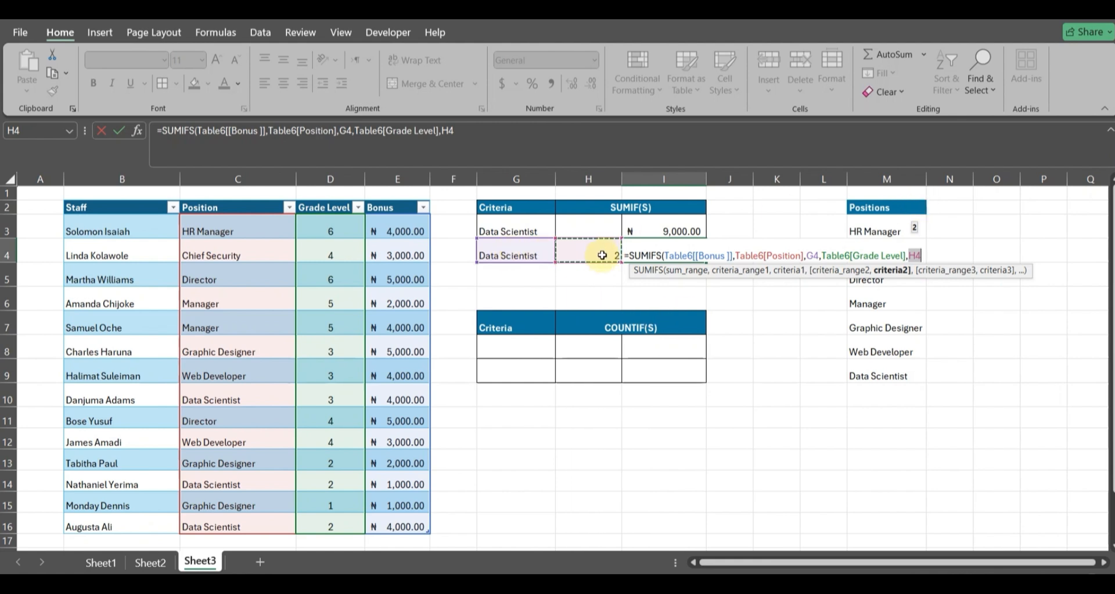
pyautogui.write(')')
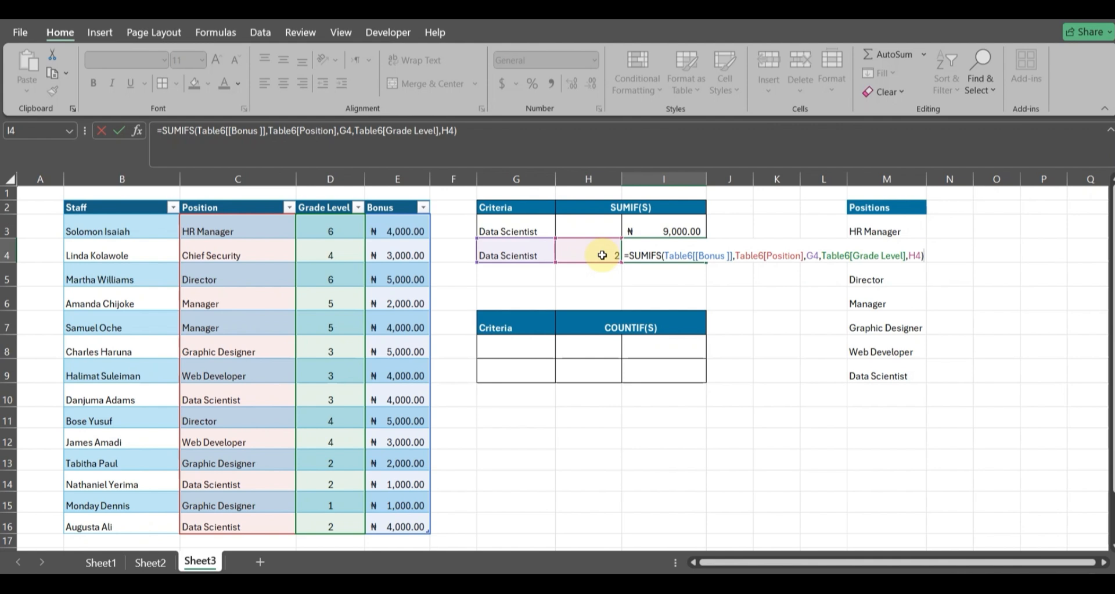
pyautogui.press('Return')
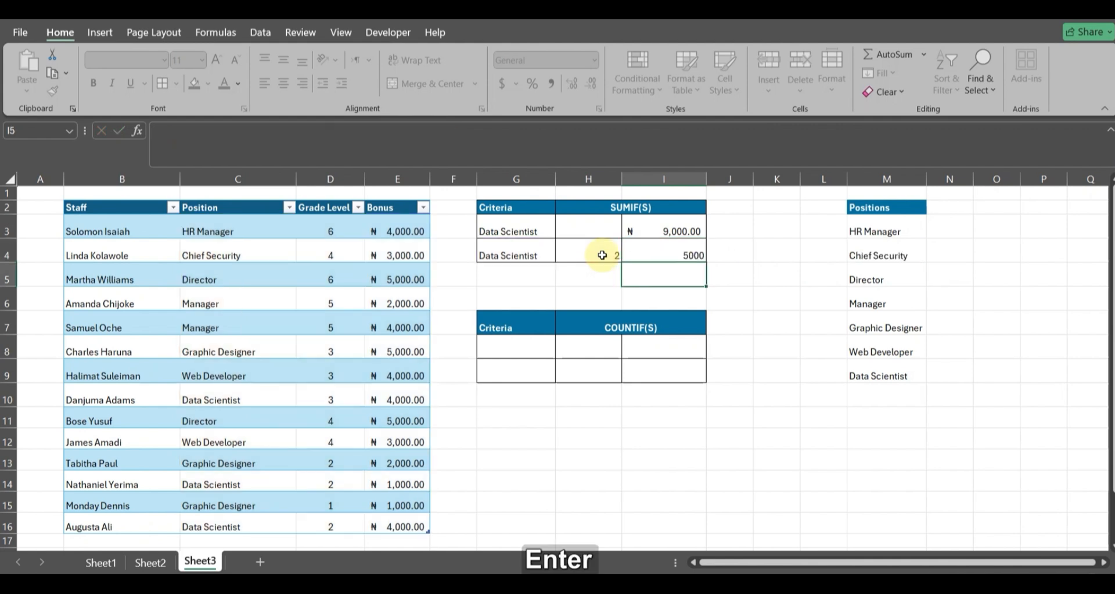
# Step: Review the SUMIFS formula in I4 and its position and grade level criteria in G4 and H4
pyautogui.click(673, 252)
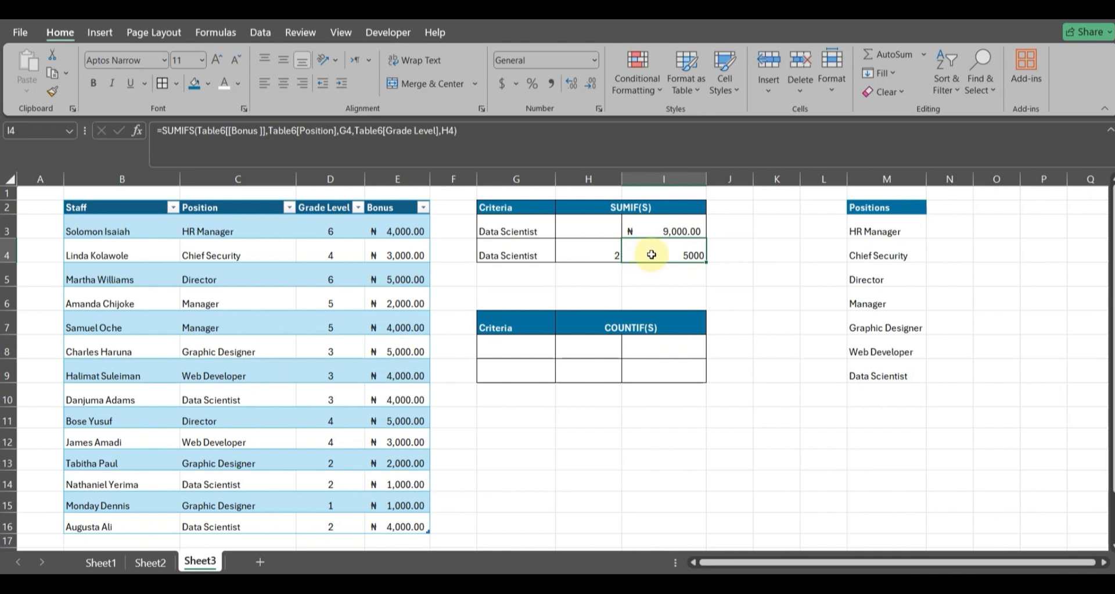
pyautogui.click(522, 251)
pyautogui.click(611, 250)
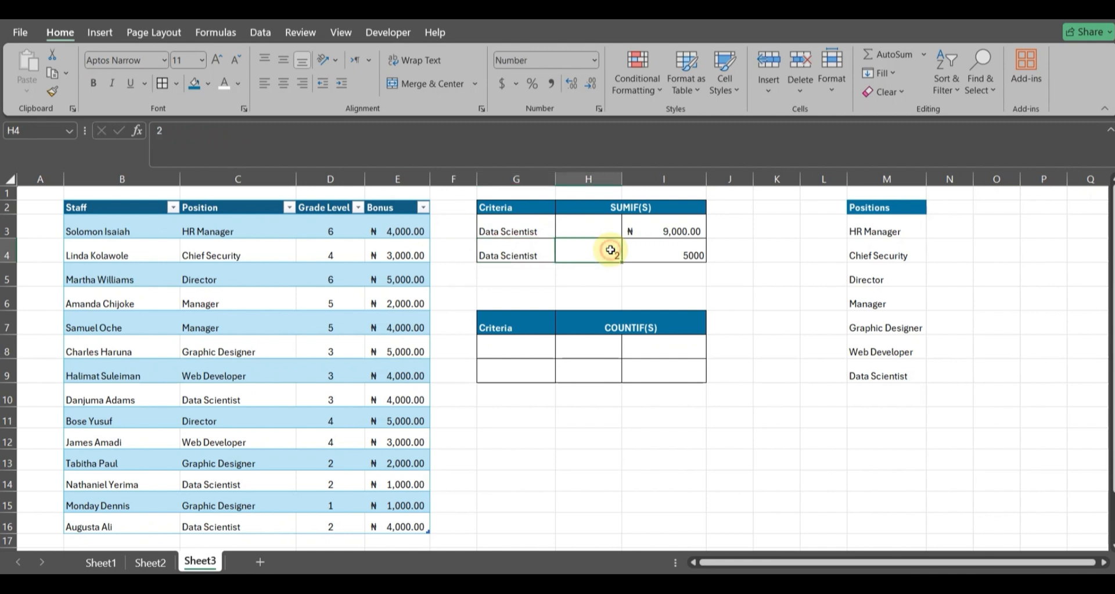
# Step: Check the SUMIFS total in I4 against the grade level 2 Data Scientist bonuses in E16 and E14
pyautogui.click(661, 251)
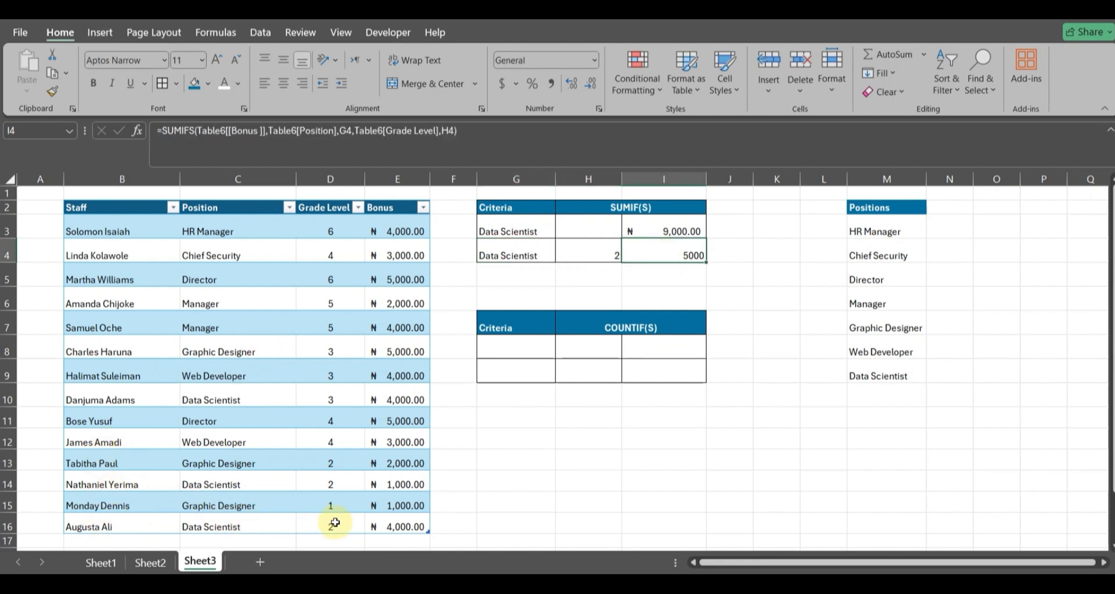
pyautogui.click(406, 525)
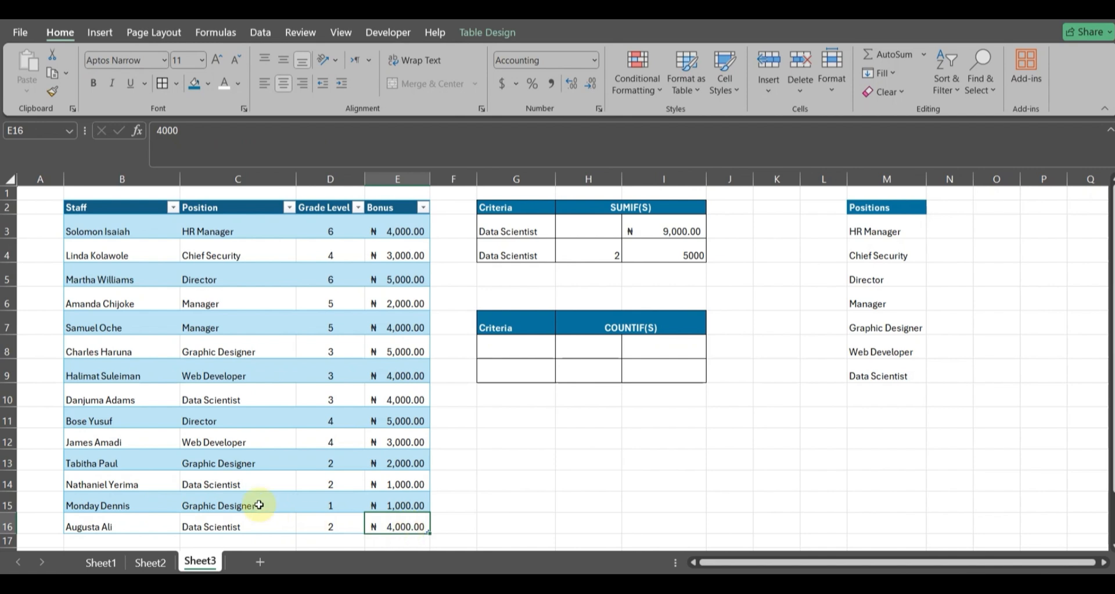
pyautogui.click(400, 483)
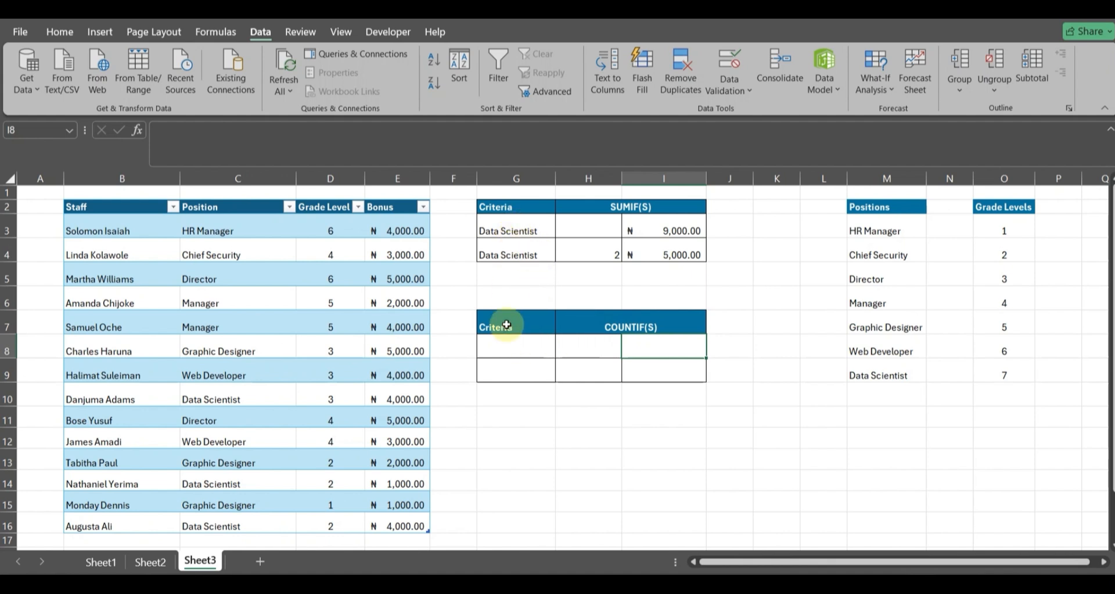
# Step: Try the position dropdowns in the COUNTIF(S) criteria cells G8 and G9, choosing Manager in G8
pyautogui.click(516, 345)
pyautogui.click(563, 352)
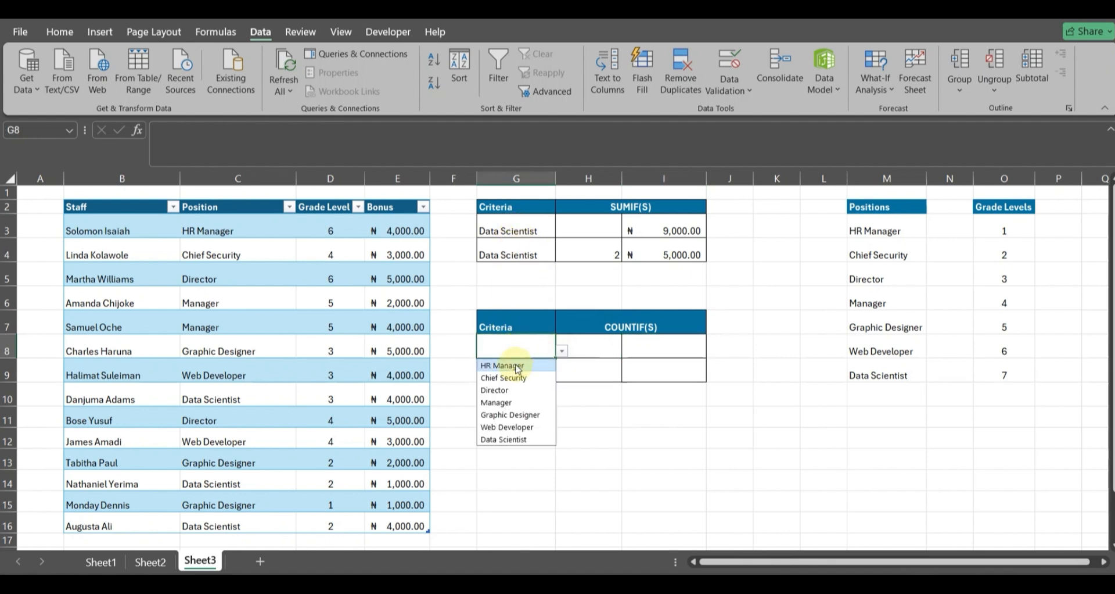
pyautogui.click(503, 403)
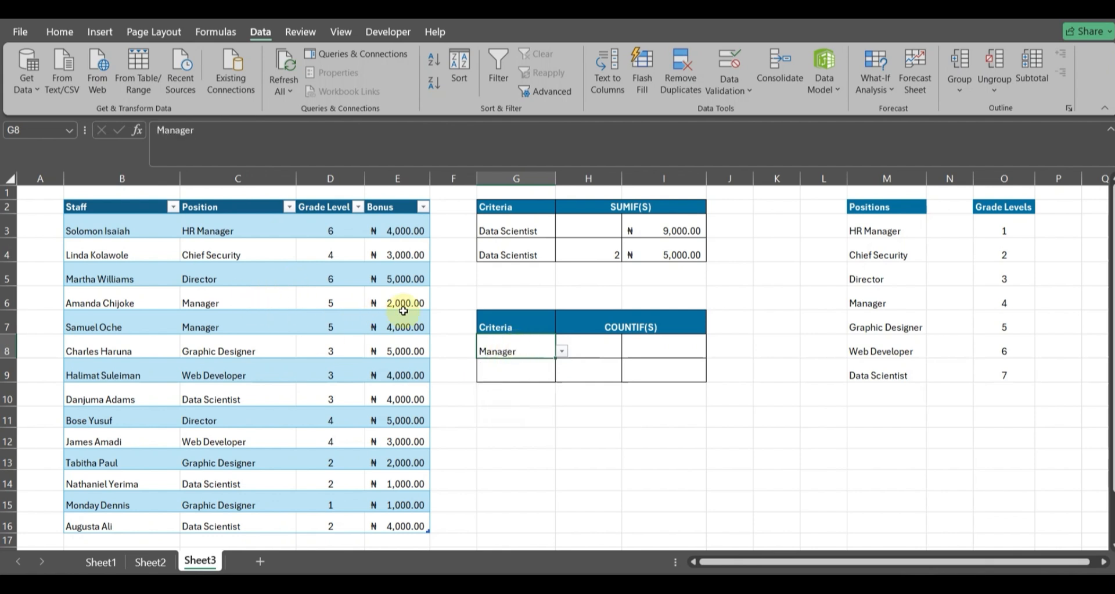
pyautogui.click(528, 372)
pyautogui.click(564, 379)
pyautogui.click(564, 379)
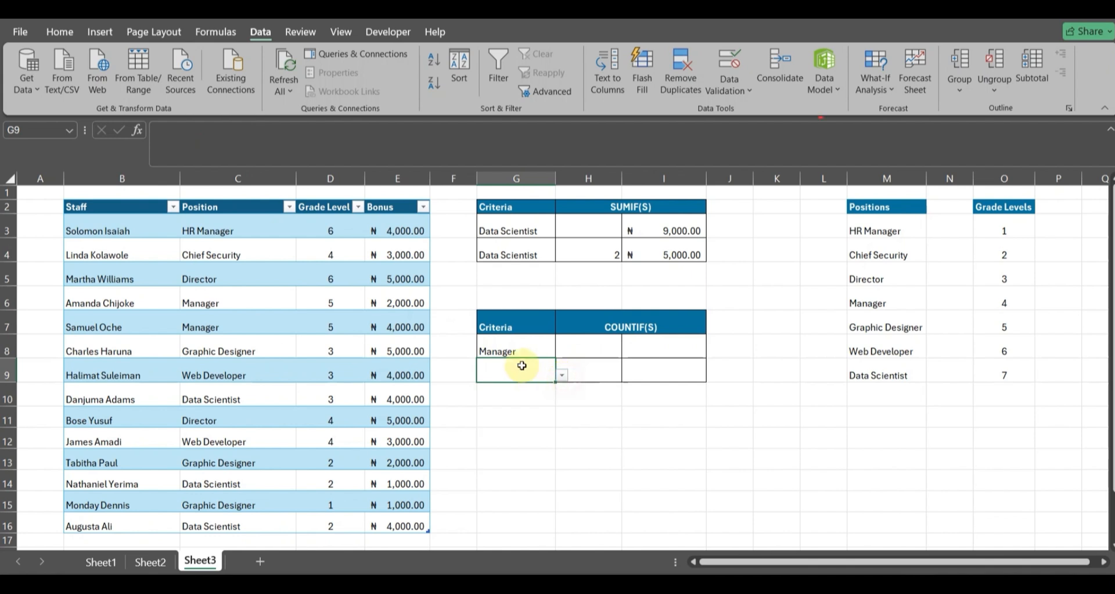
pyautogui.click(525, 350)
pyautogui.click(657, 347)
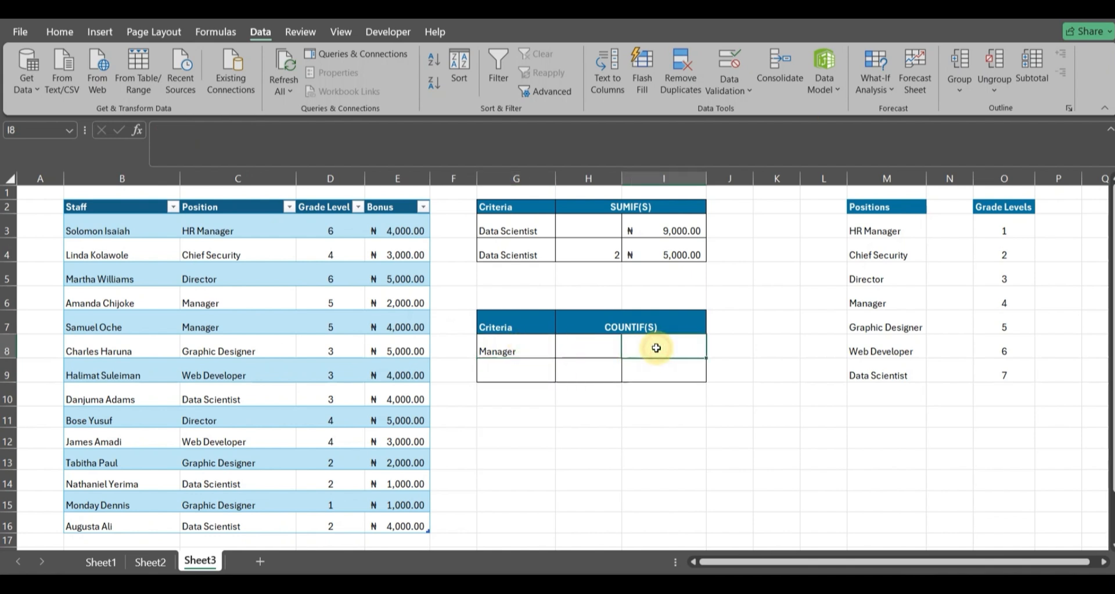
# Step: Set the position criteria in G8 to HR Manager from its dropdown list
pyautogui.click(506, 349)
pyautogui.click(563, 353)
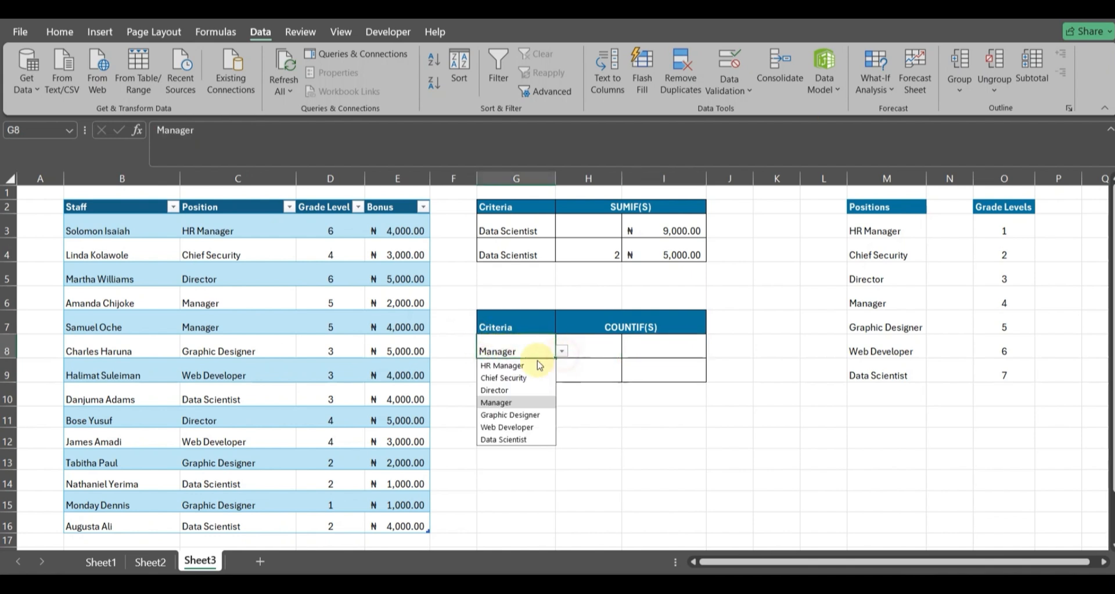
pyautogui.click(514, 368)
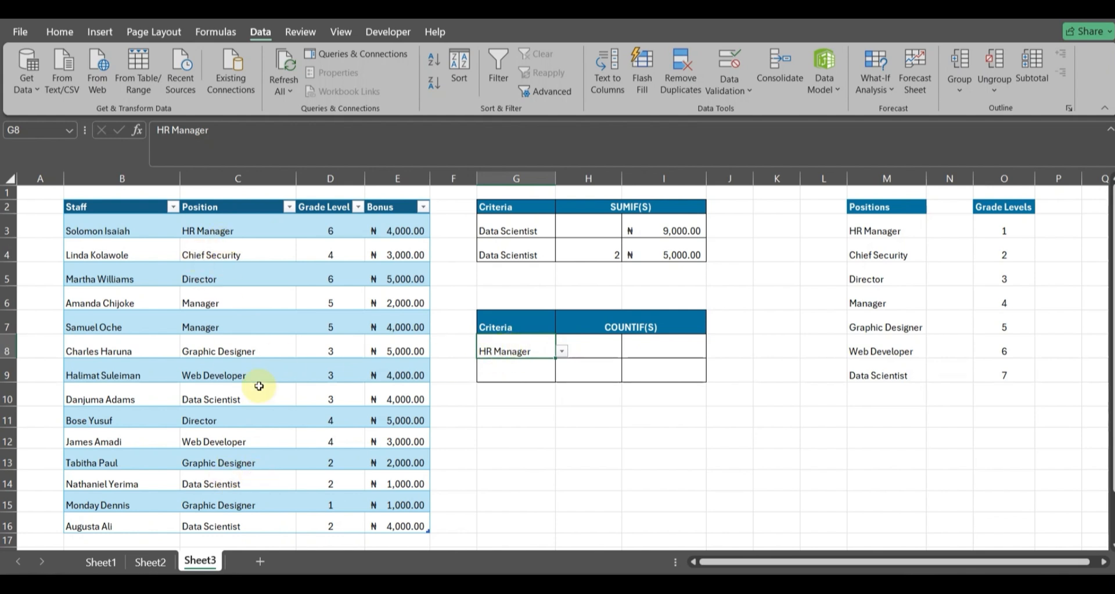
# Step: Enter =COUNTIF(Table6[Position],G8) in I8 to count the staff holding the position selected in G8
pyautogui.click(657, 347)
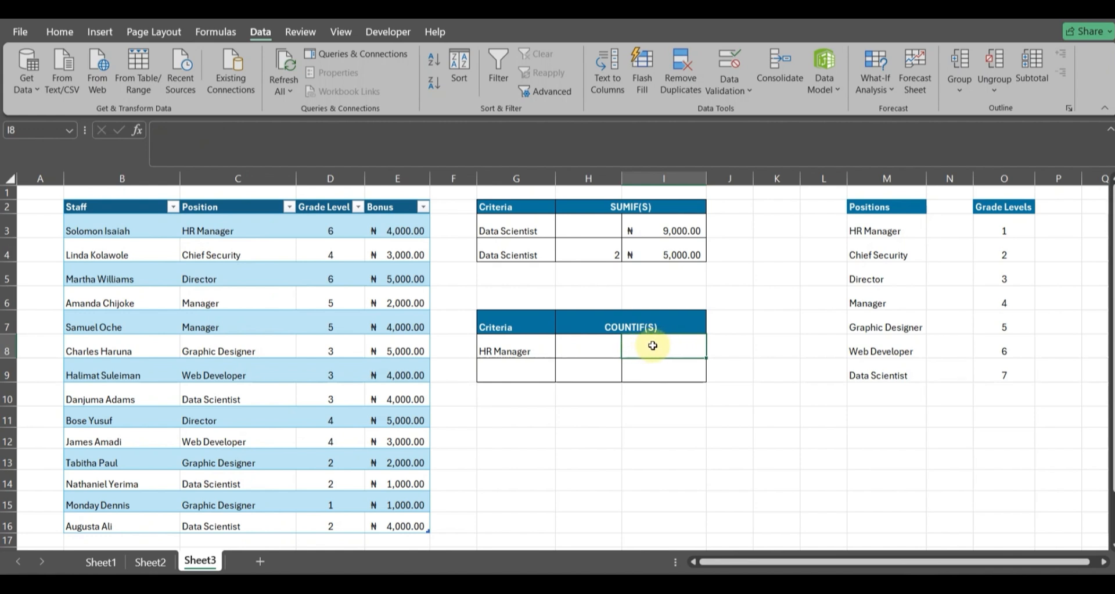
pyautogui.write('=')
pyautogui.press('capslock')
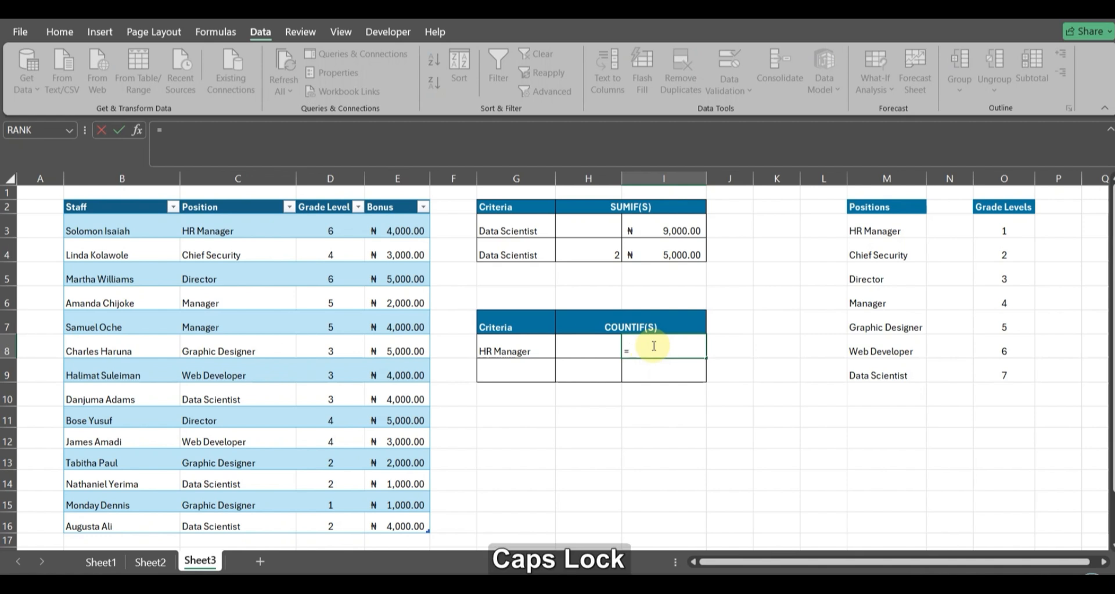
pyautogui.write('COUNTIF')
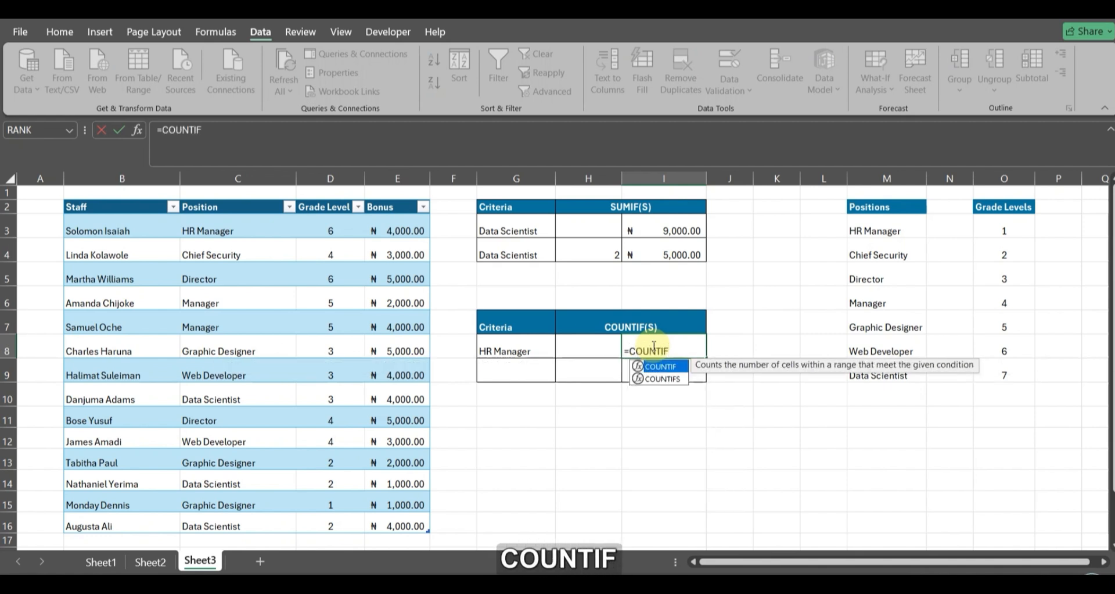
pyautogui.write('(')
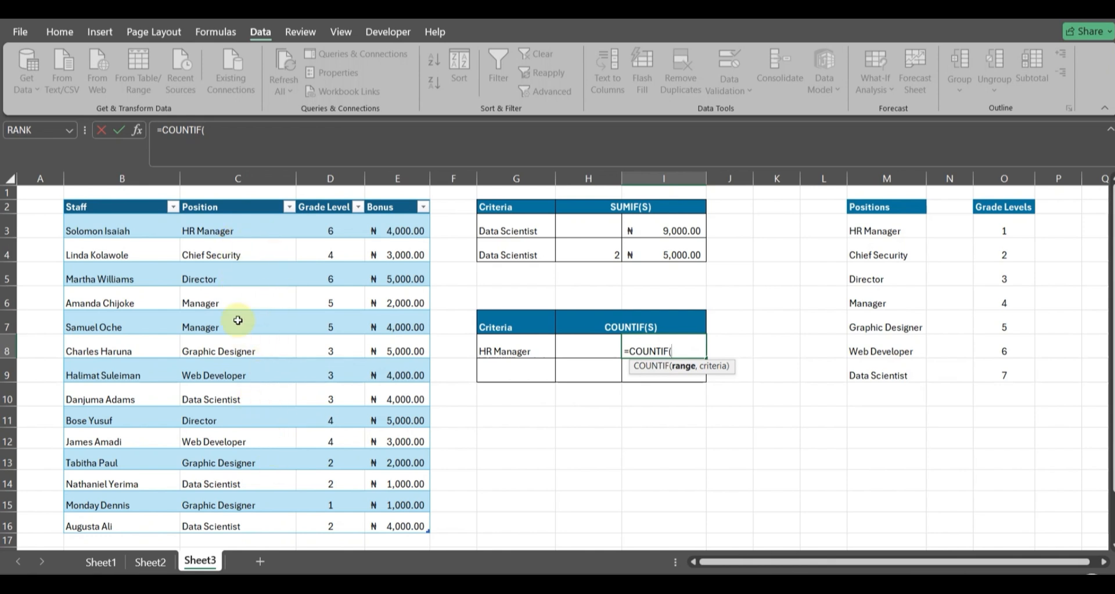
pyautogui.moveTo(226, 231); pyautogui.dragTo(242, 525)
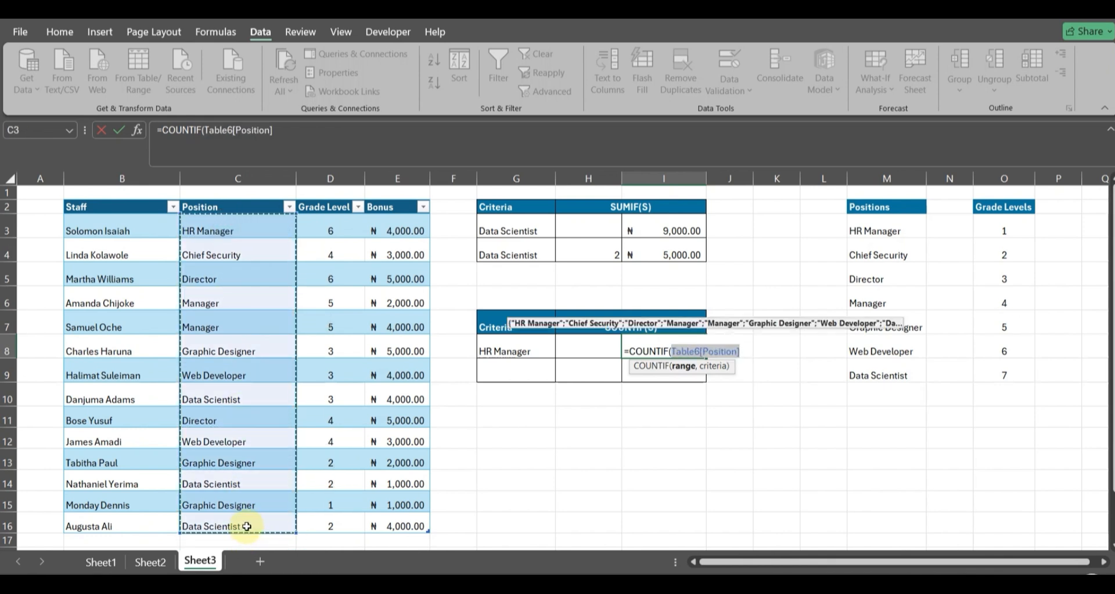
pyautogui.write(',')
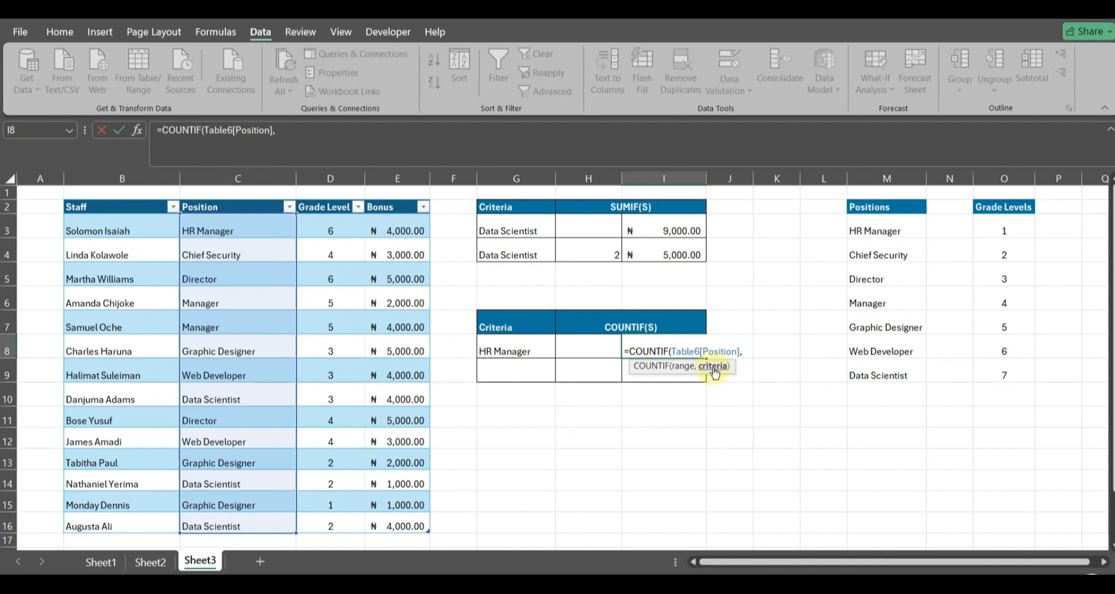
pyautogui.click(511, 350)
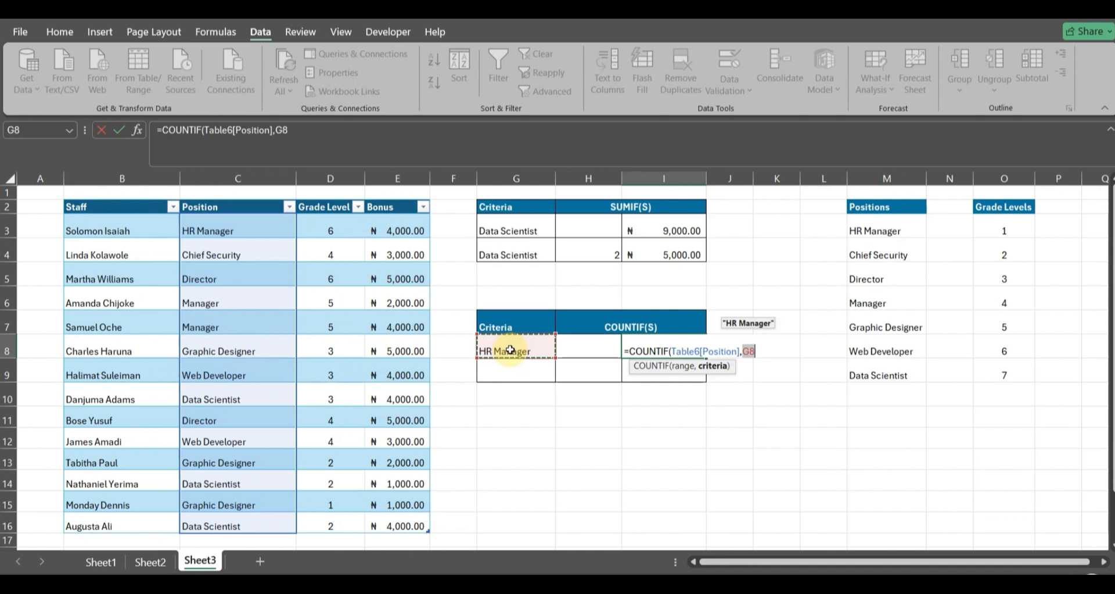
pyautogui.write(')')
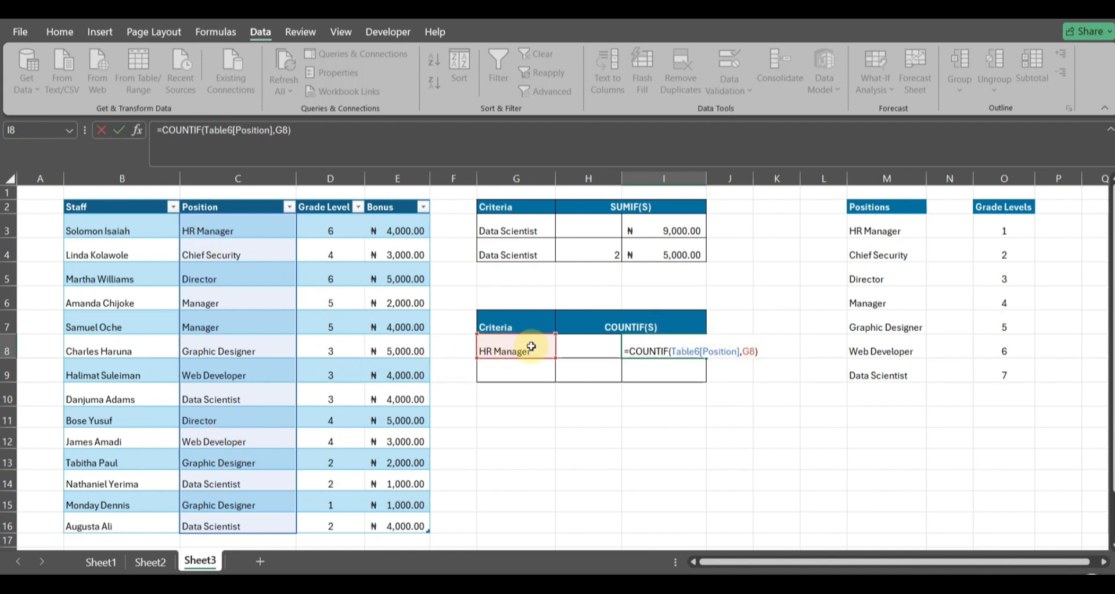
pyautogui.press('Return')
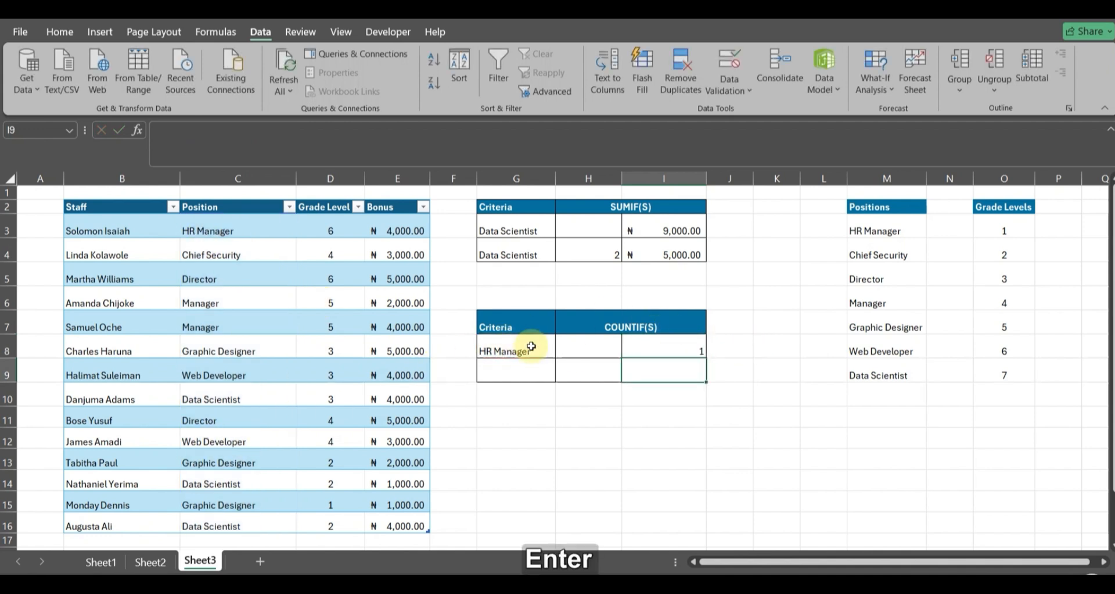
# Step: Test the COUNTIF formula in I8 by switching G8 through Chief Security, Director and Manager, ending on Data Scientist
pyautogui.click(662, 345)
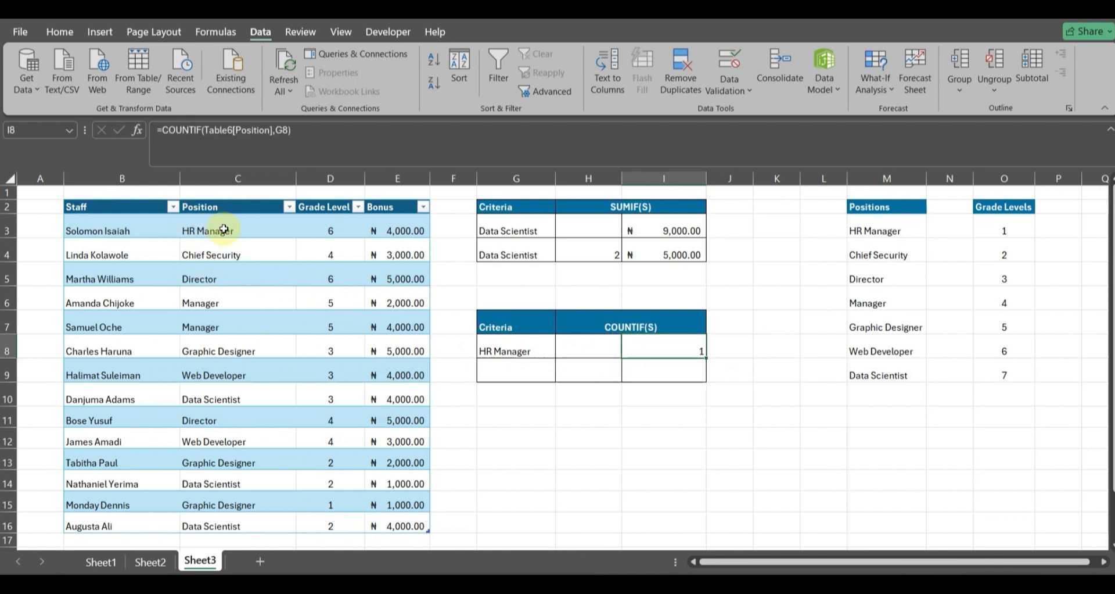
pyautogui.click(512, 351)
pyautogui.click(562, 353)
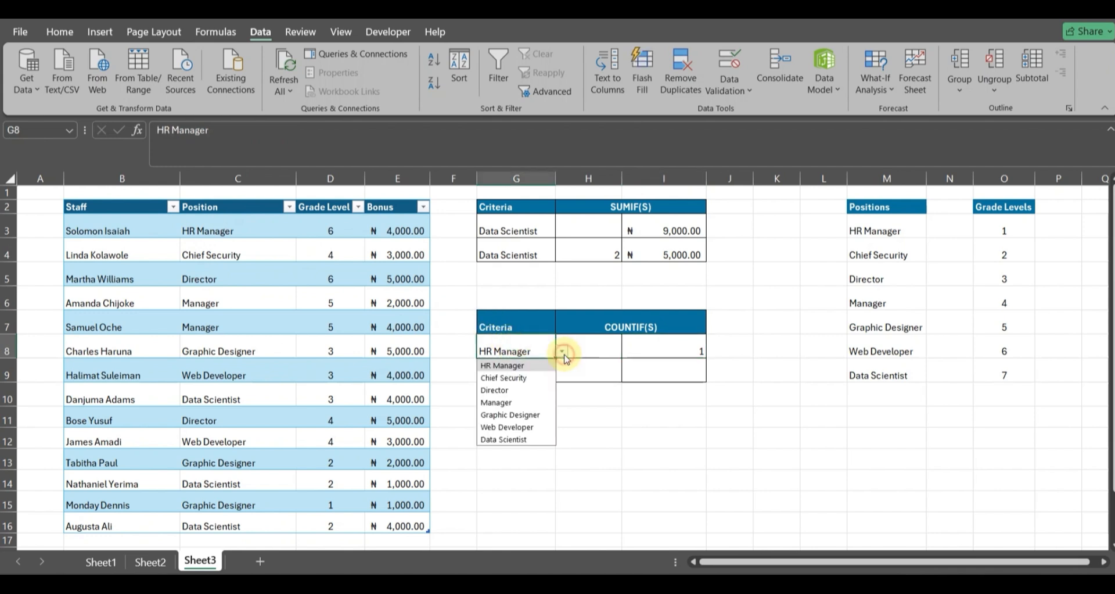
pyautogui.click(508, 376)
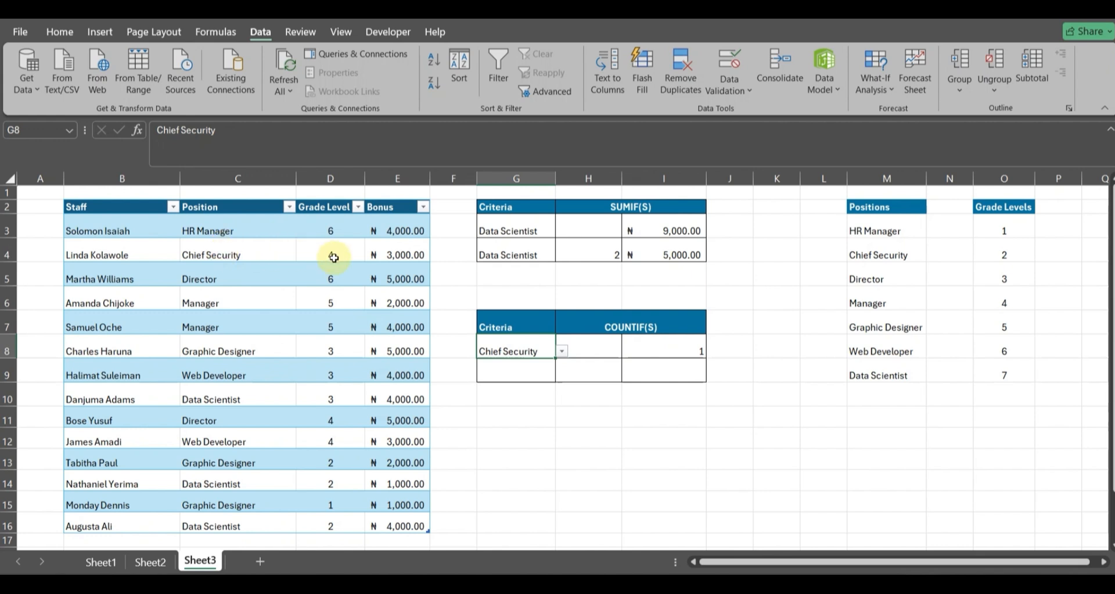
pyautogui.click(563, 352)
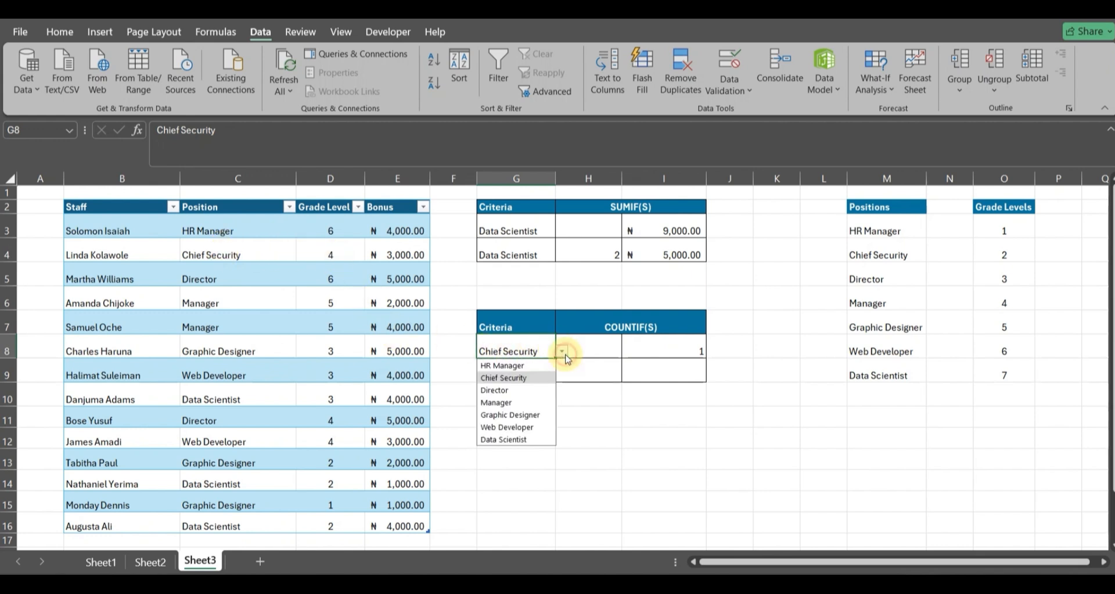
pyautogui.click(498, 390)
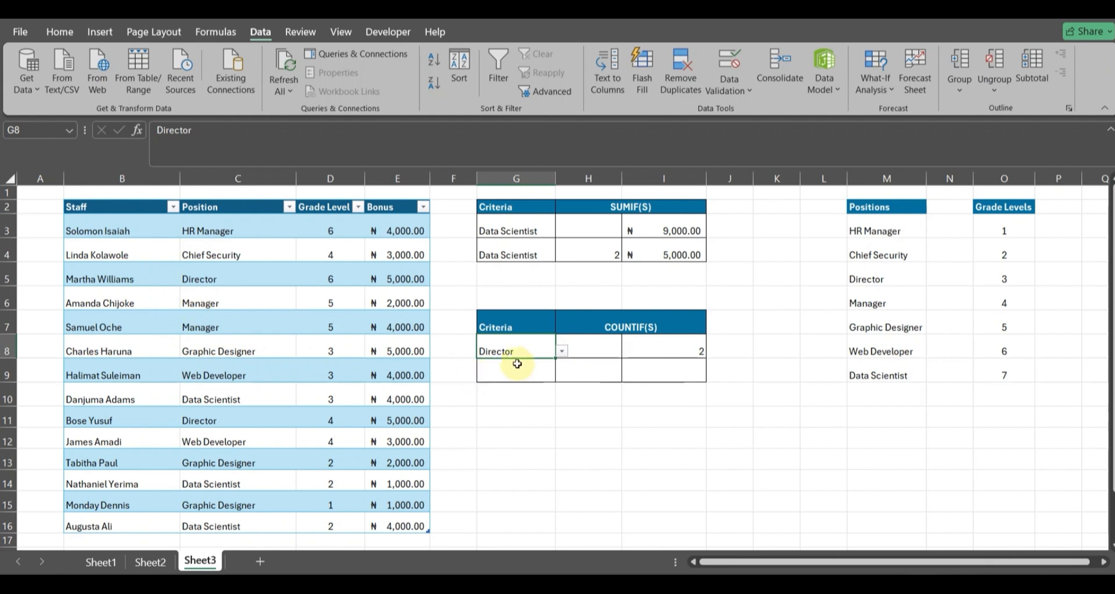
pyautogui.click(563, 351)
pyautogui.click(507, 400)
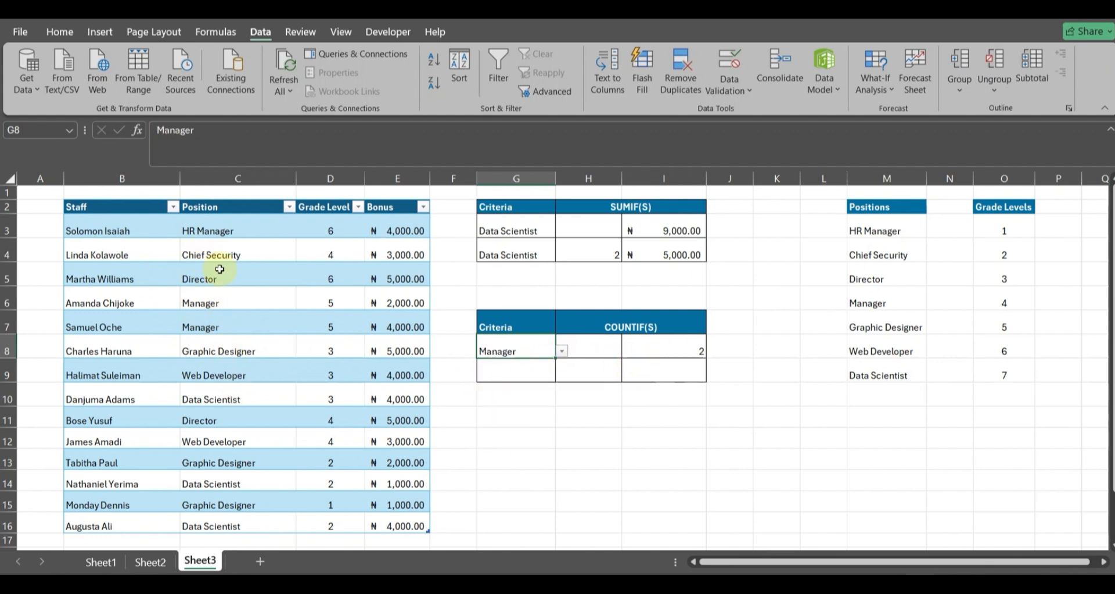
pyautogui.click(563, 351)
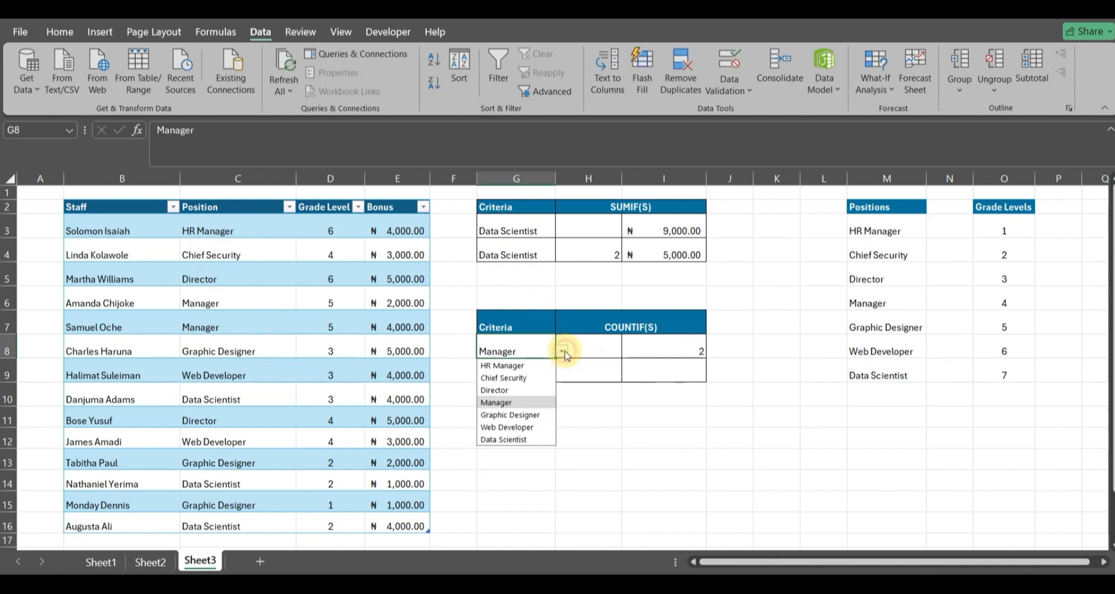
pyautogui.click(505, 439)
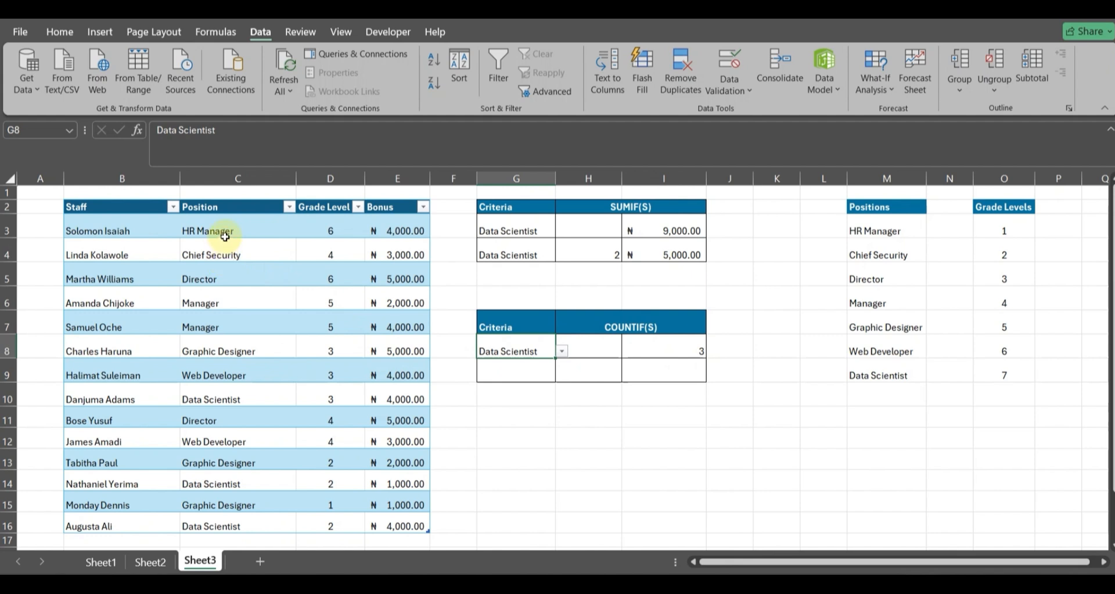
pyautogui.click(230, 254)
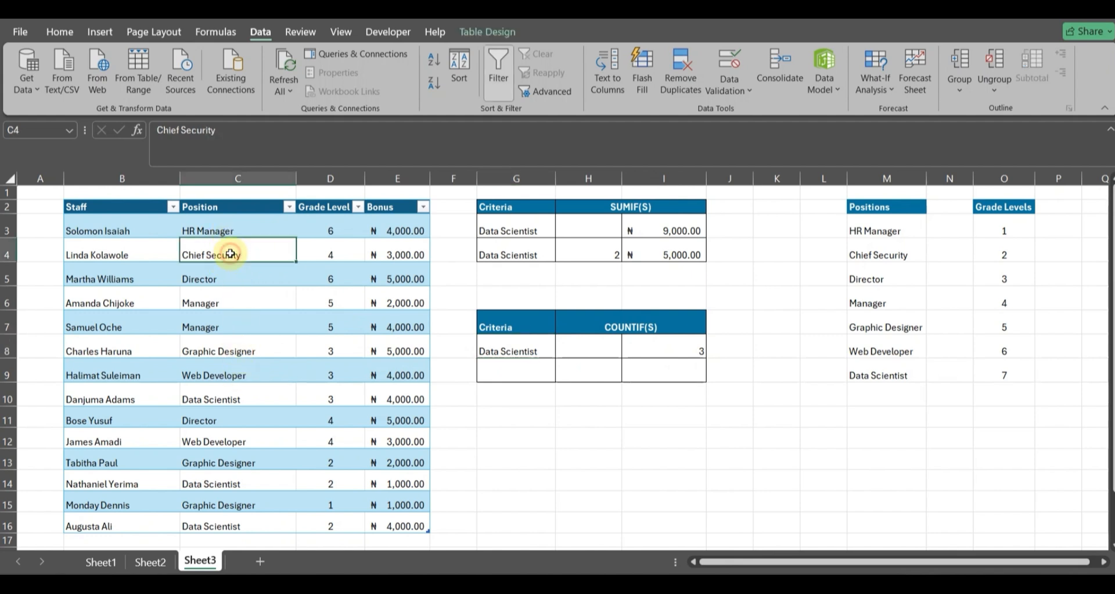
# Step: Set the position criteria in G9 to HR Manager from its dropdown list
pyautogui.click(522, 368)
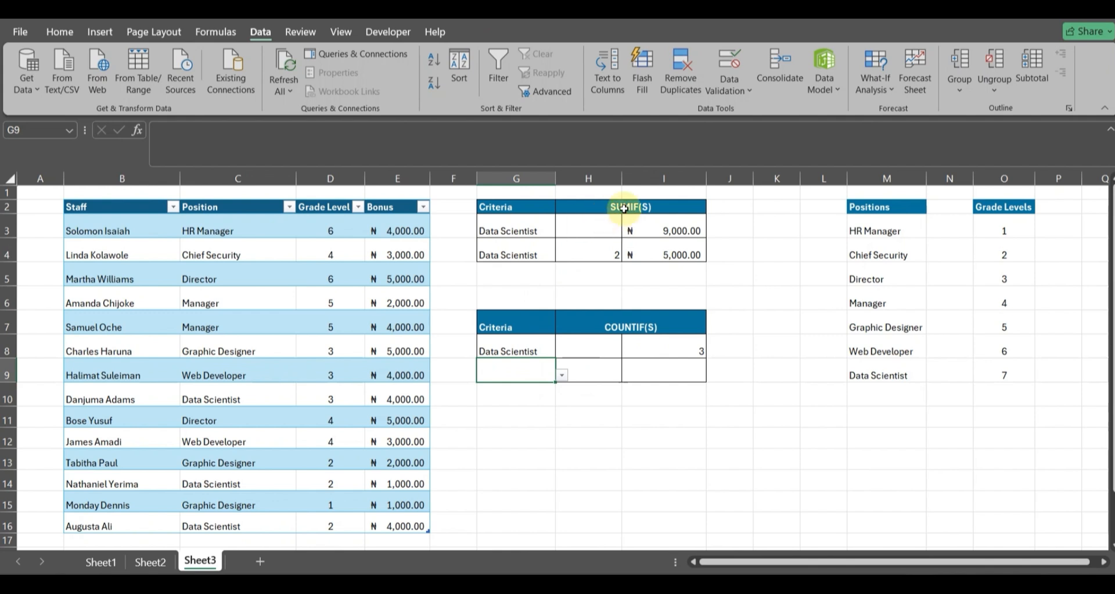
pyautogui.click(562, 375)
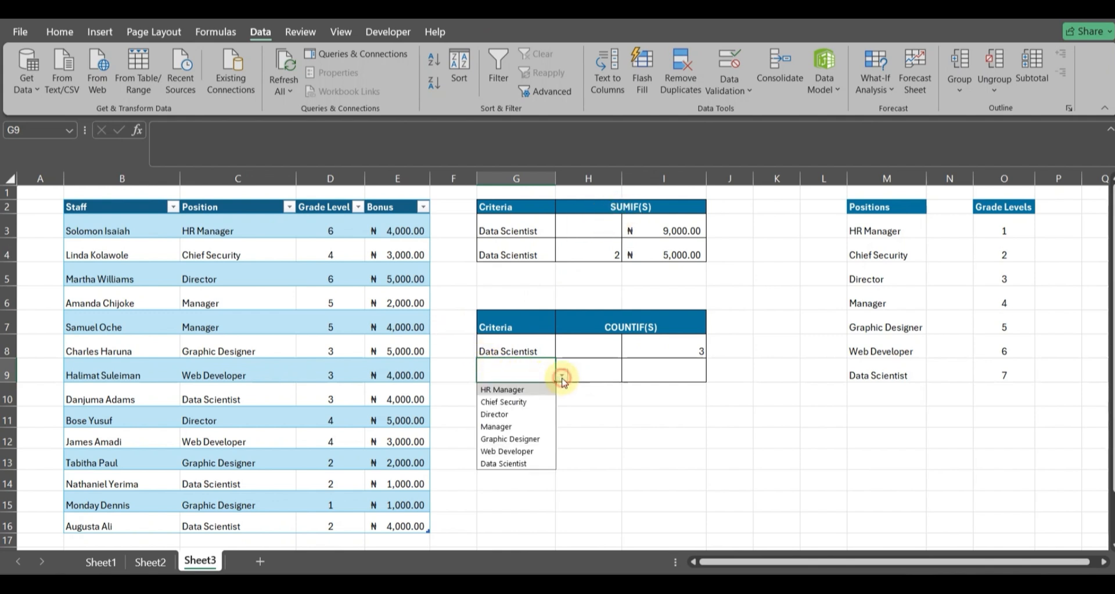
pyautogui.click(513, 389)
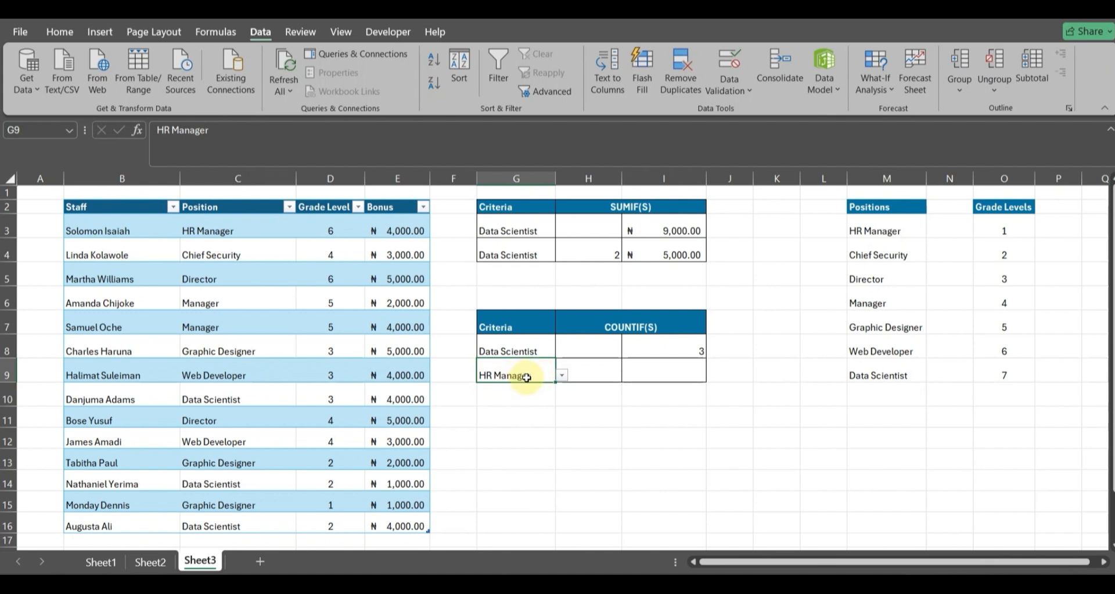
# Step: Add a list dropdown to H9 sourced from the grade levels in =$O$3:$O$9 and check its options
pyautogui.click(588, 375)
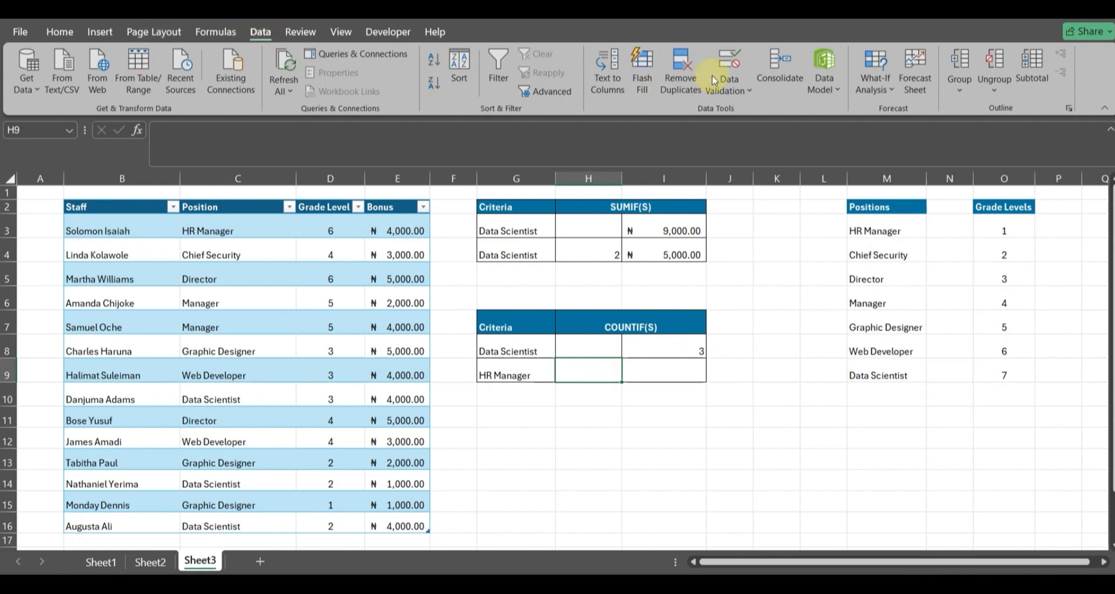
pyautogui.click(734, 72)
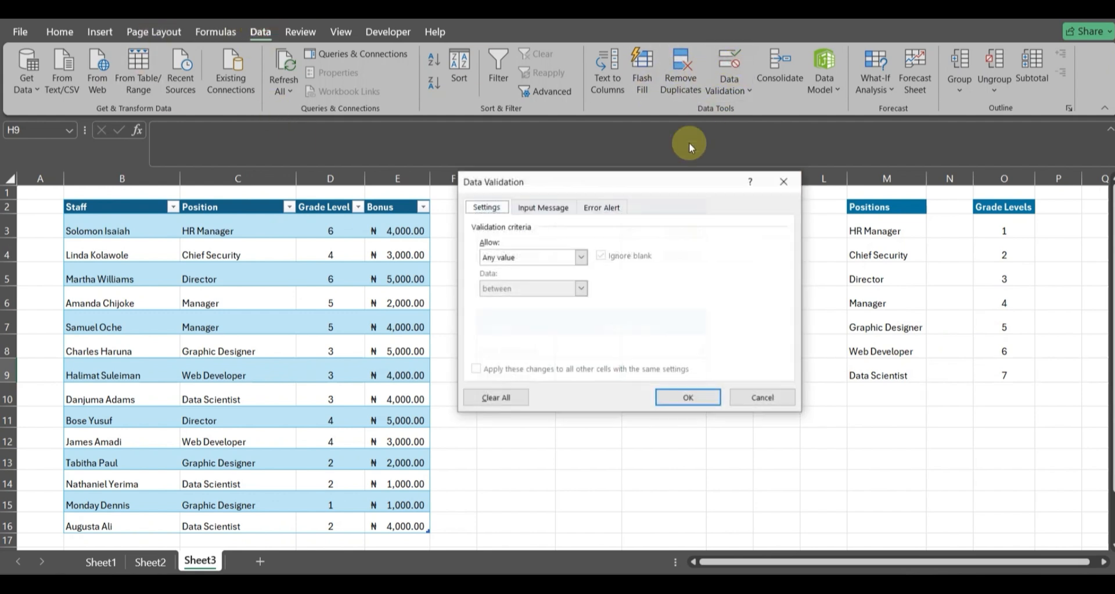
pyautogui.click(581, 256)
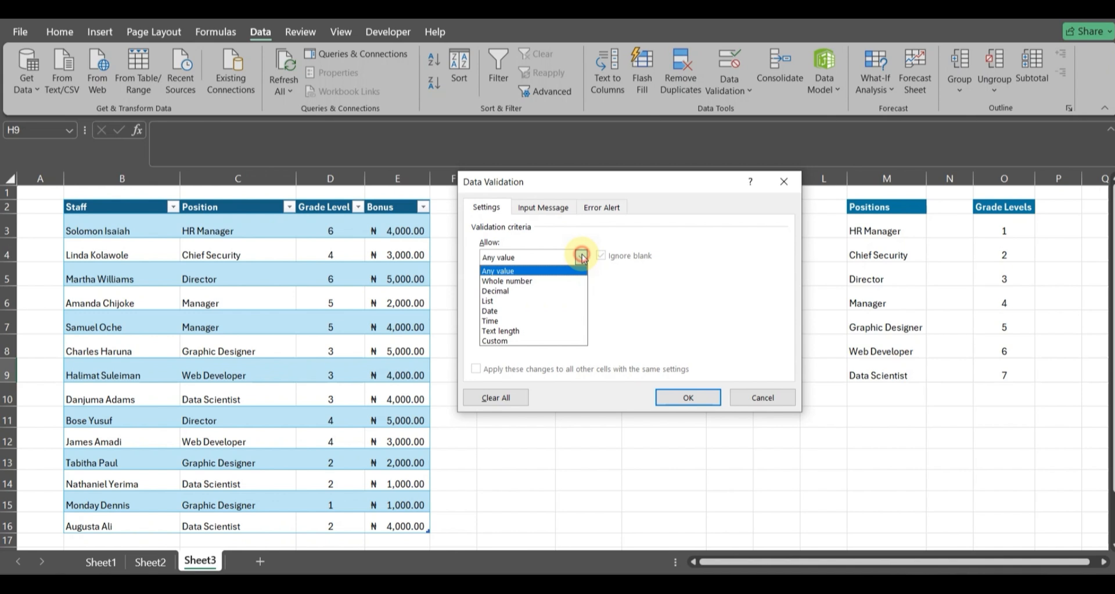
pyautogui.click(512, 300)
pyautogui.click(558, 316)
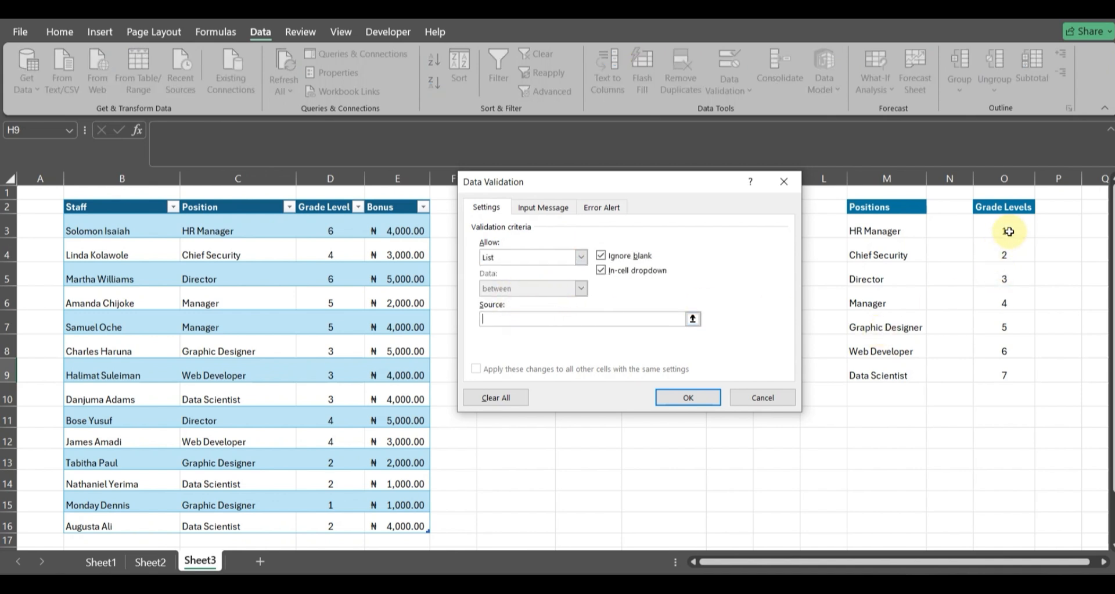
pyautogui.moveTo(1002, 228); pyautogui.dragTo(995, 372)
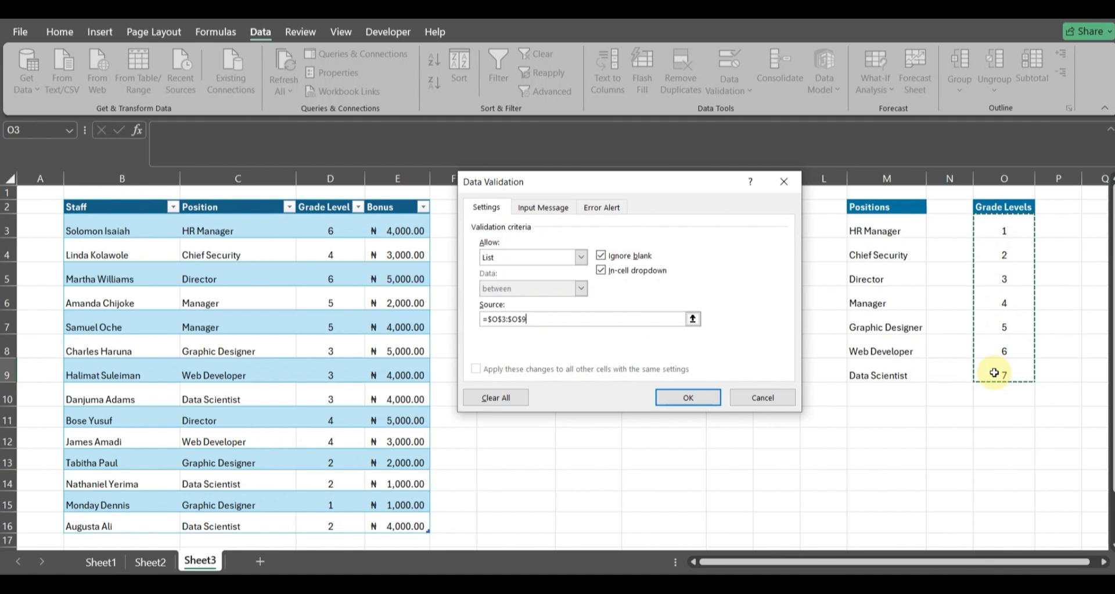
pyautogui.click(688, 397)
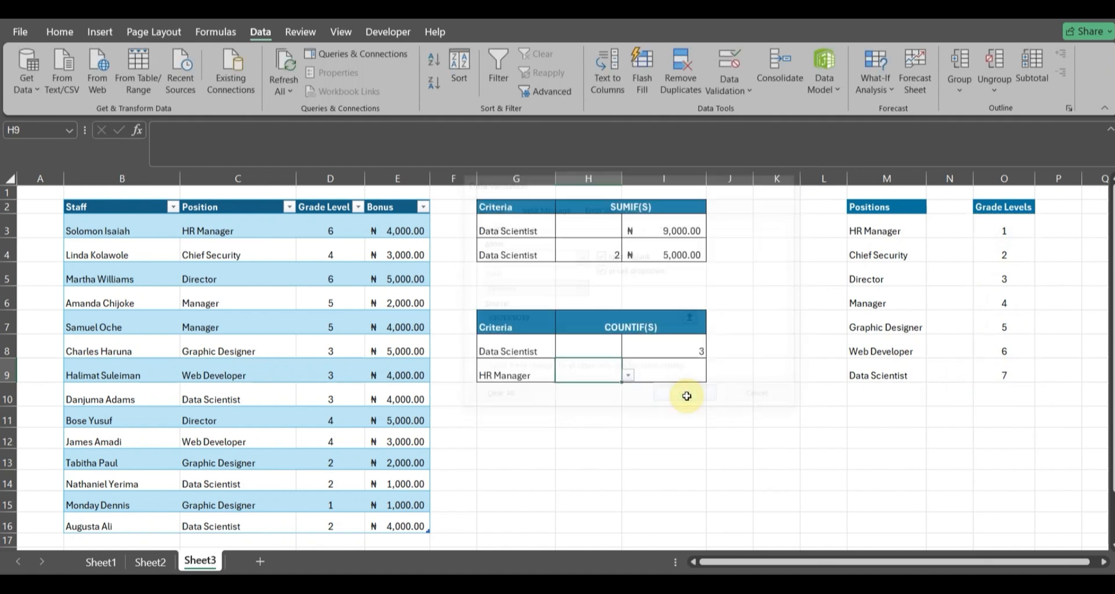
pyautogui.click(633, 379)
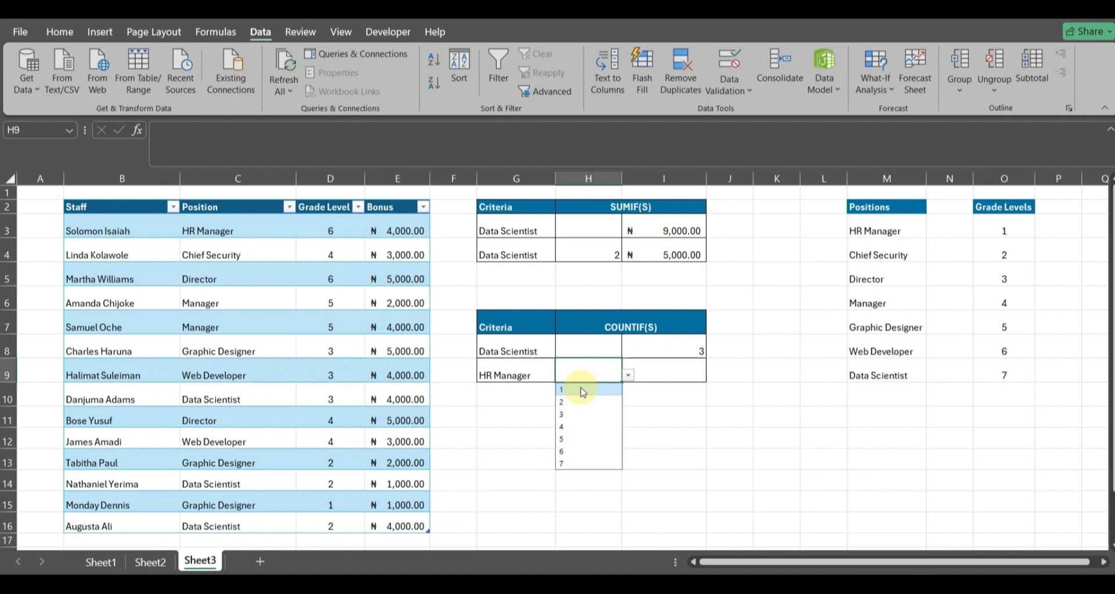
pyautogui.click(577, 371)
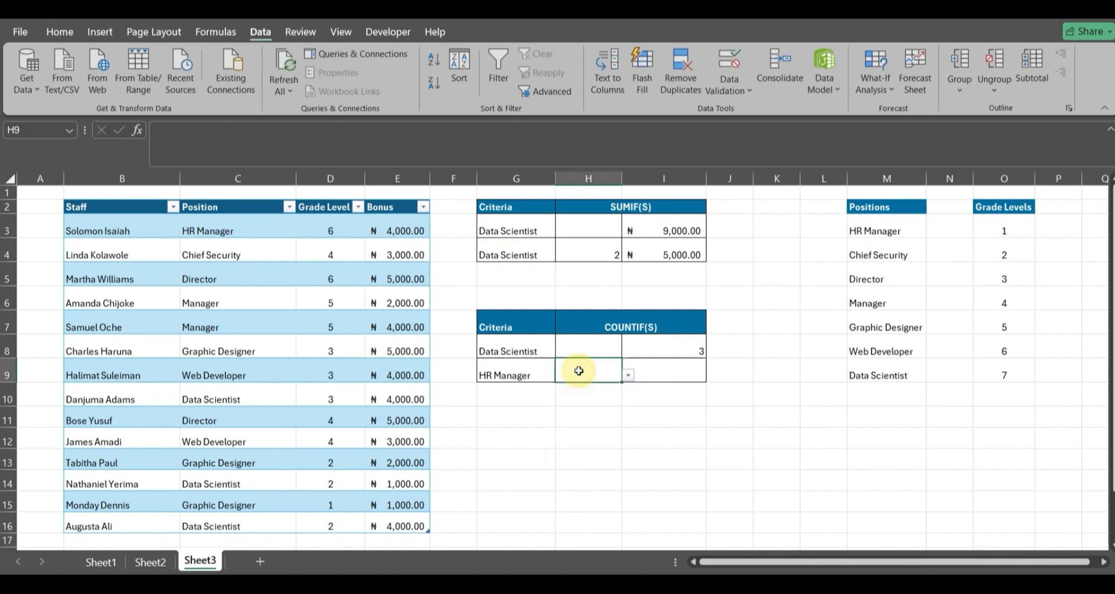
# Step: Enter =COUNTIFS(Table6[Position],G9,Table6[Grade Level],H9) in I9 to count staff matching both the position and grade level criteria
pyautogui.click(656, 369)
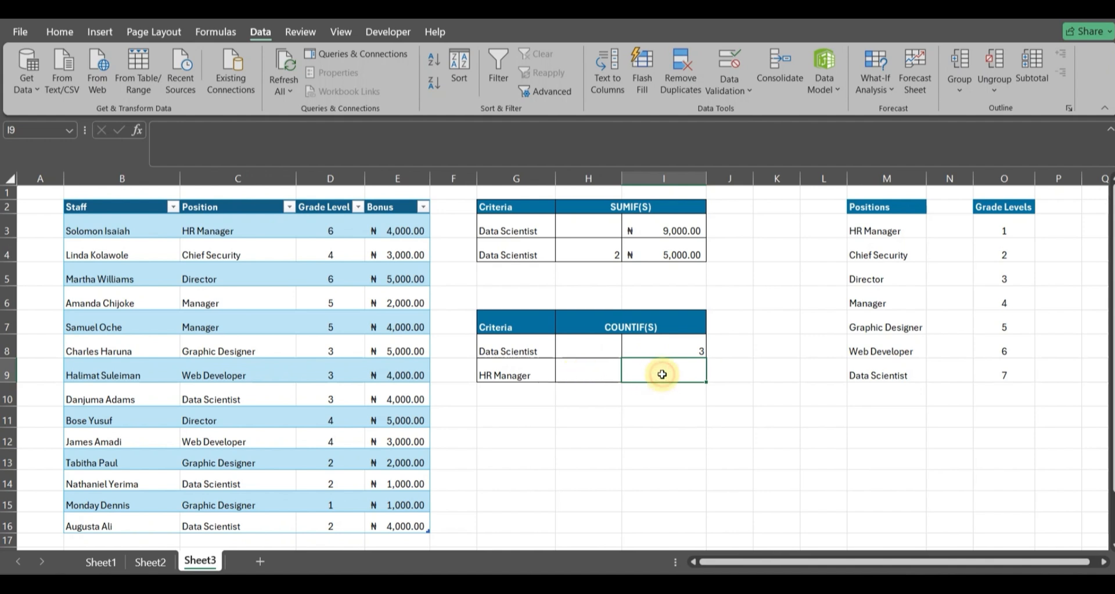
pyautogui.write('=')
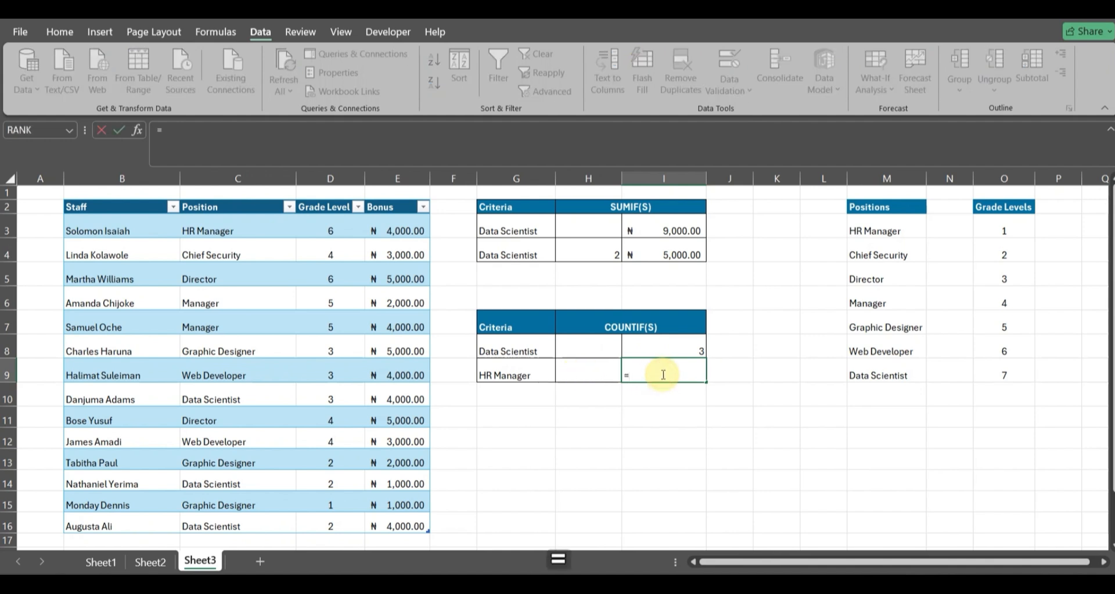
pyautogui.write('COUNTIF')
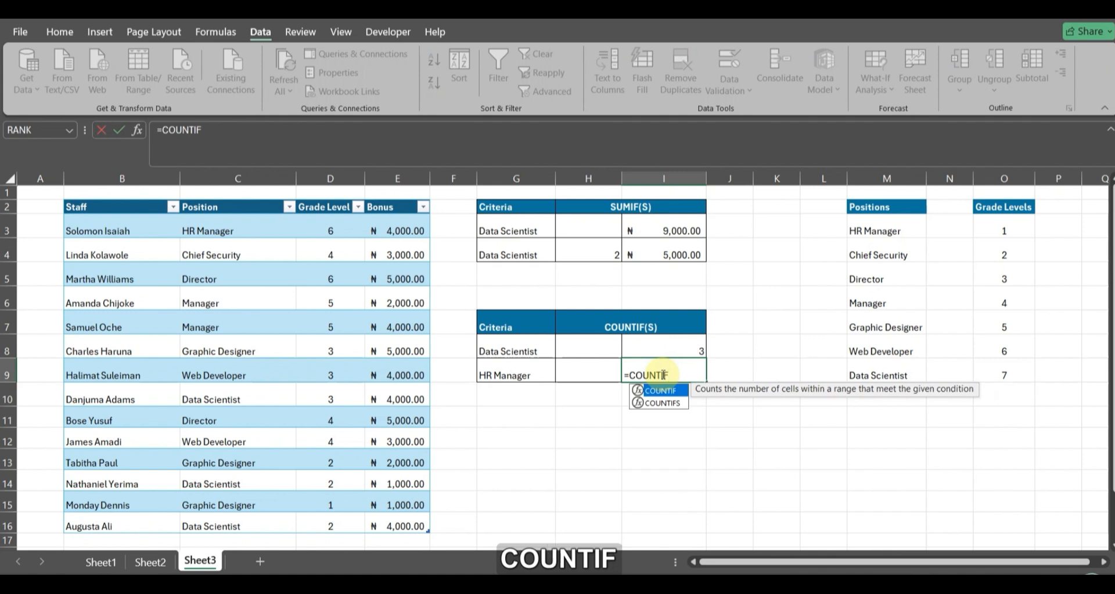
pyautogui.write('S(')
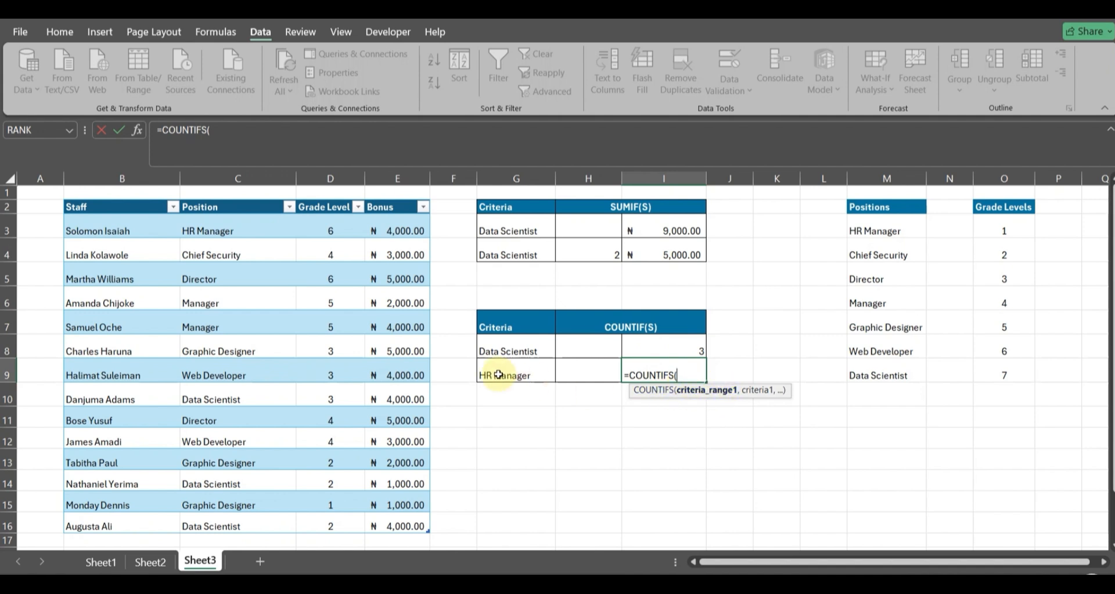
pyautogui.moveTo(220, 227); pyautogui.dragTo(227, 527)
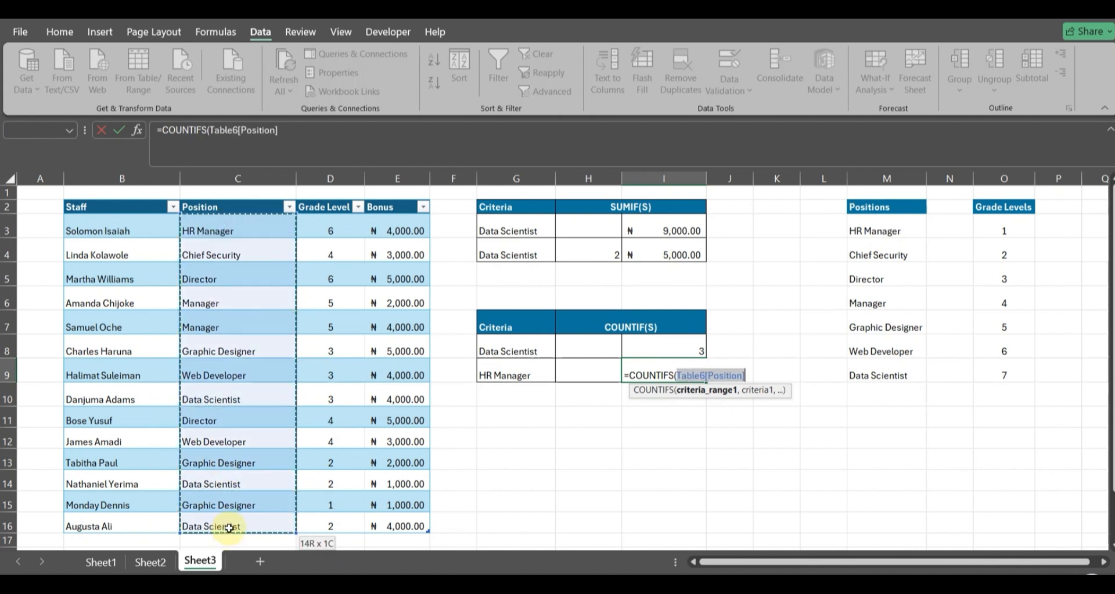
pyautogui.write(',')
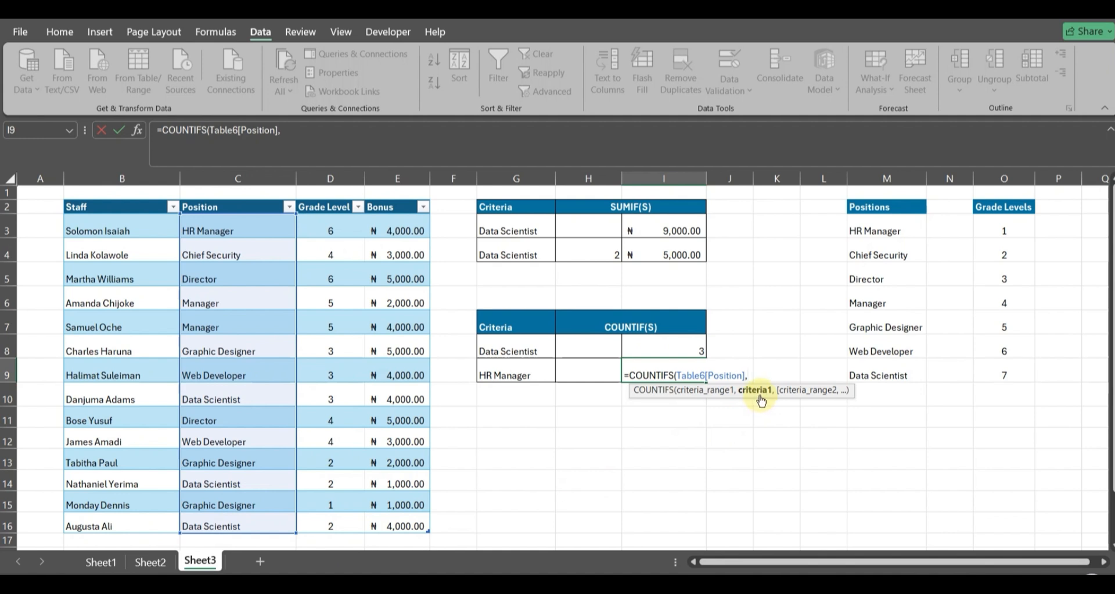
pyautogui.click(515, 375)
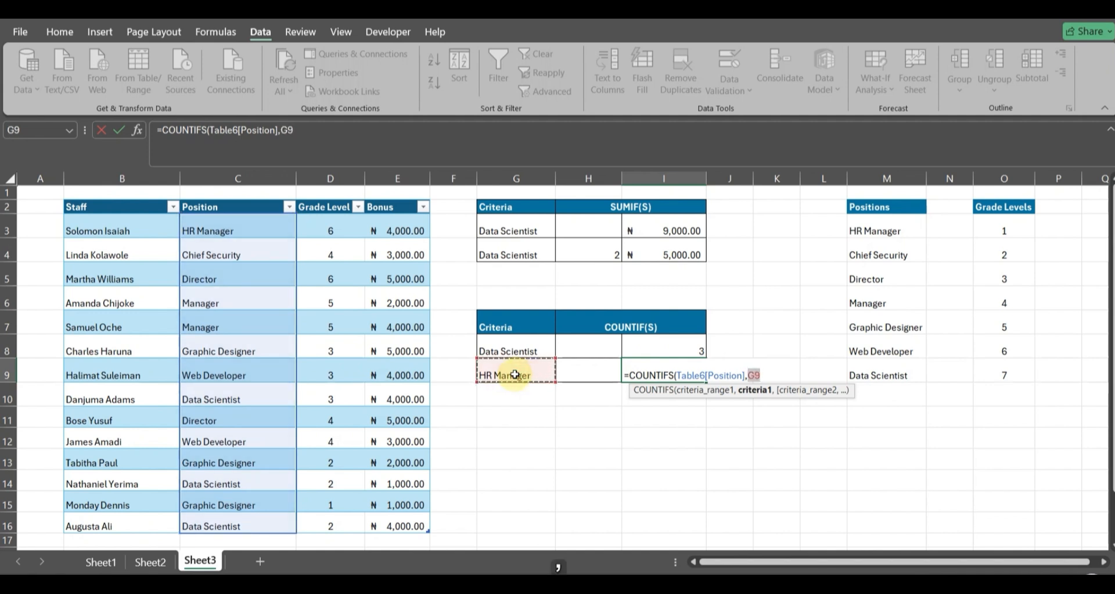
pyautogui.write(',')
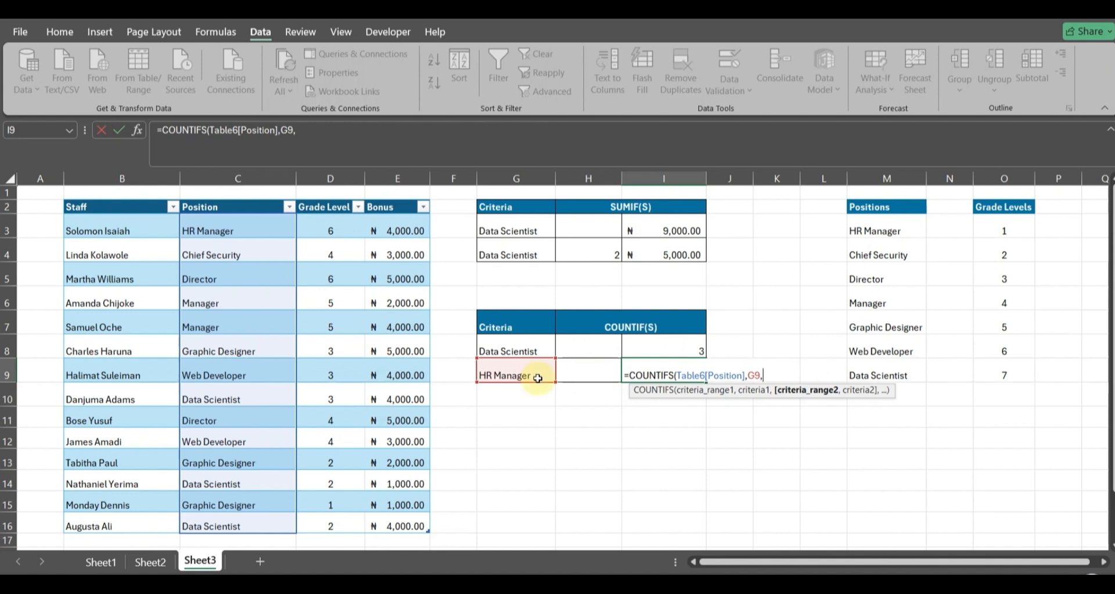
pyautogui.moveTo(330, 227); pyautogui.dragTo(336, 487)
pyautogui.moveTo(338, 517); pyautogui.dragTo(339, 521)
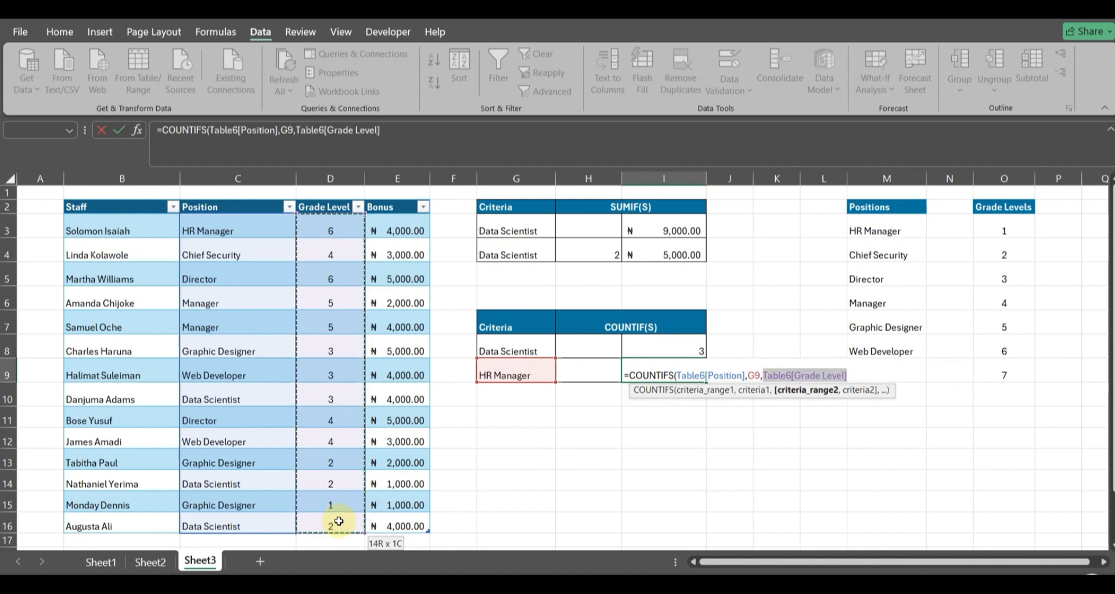
pyautogui.write(',')
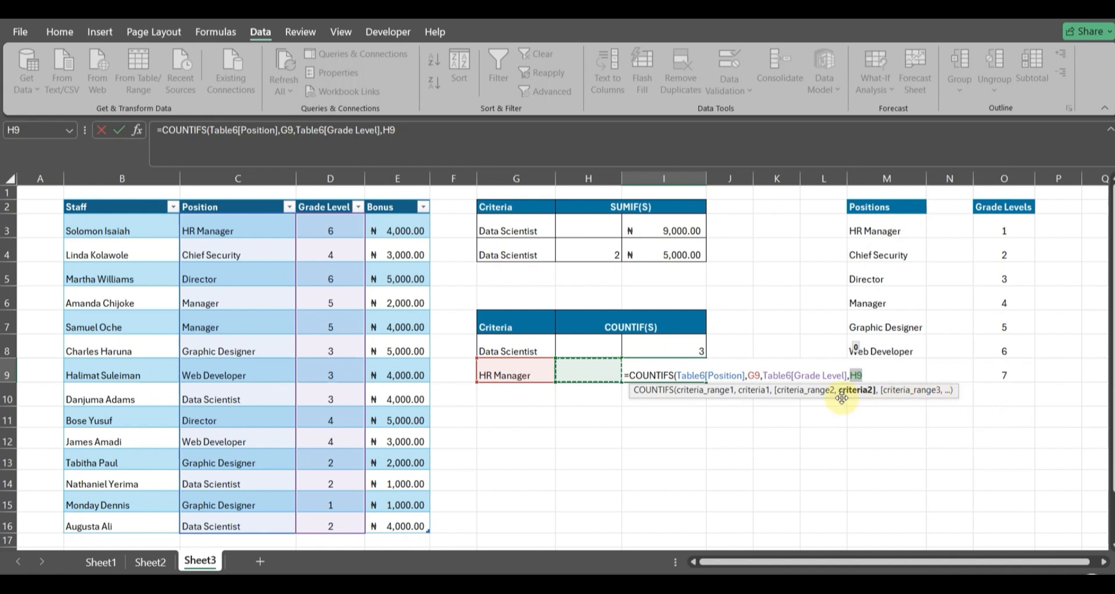
pyautogui.press('shift')
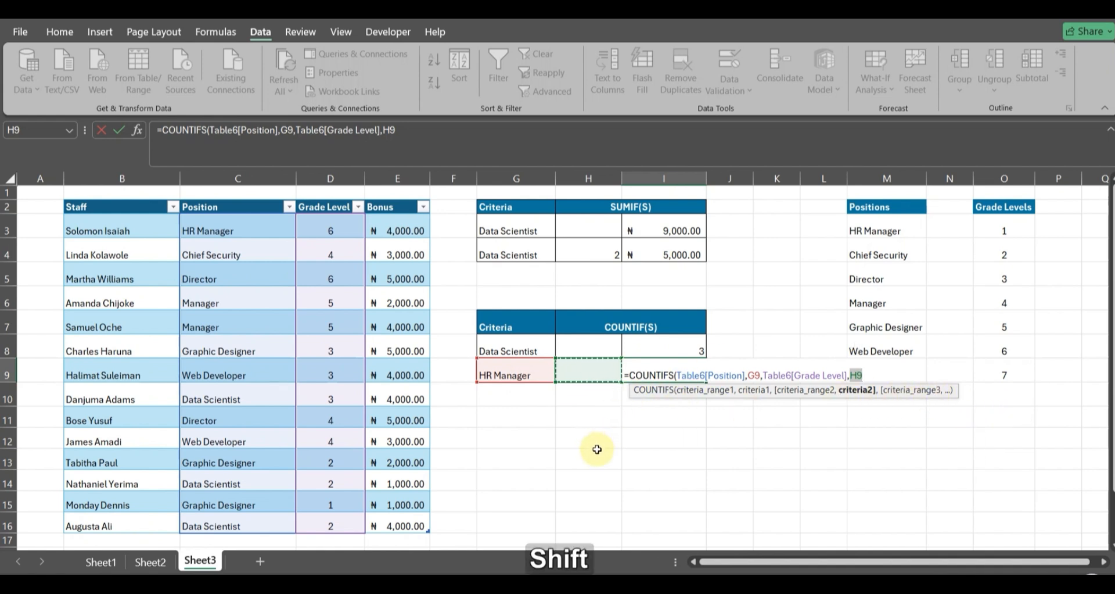
pyautogui.write(')')
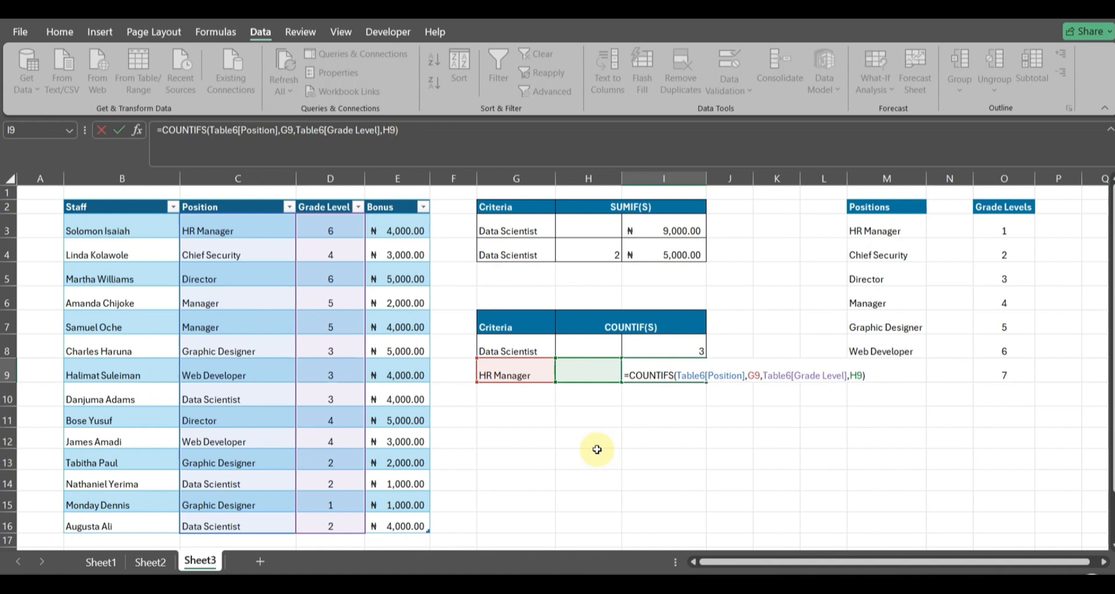
pyautogui.press('Return')
pyautogui.click(688, 375)
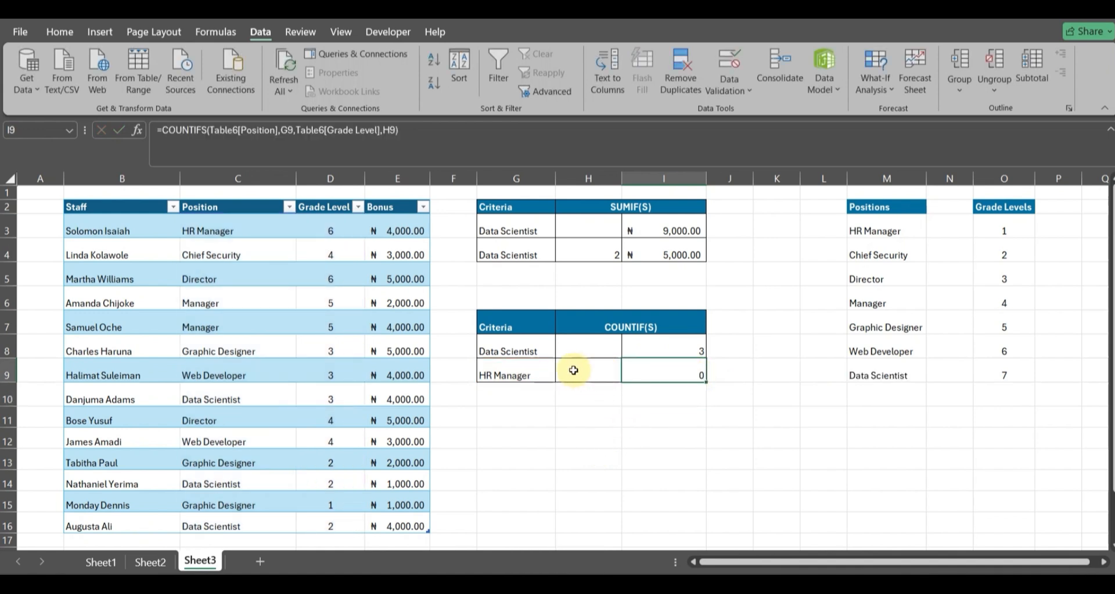
# Step: Set the grade level criteria in H9 to 1 from its dropdown list
pyautogui.click(614, 373)
pyautogui.click(628, 375)
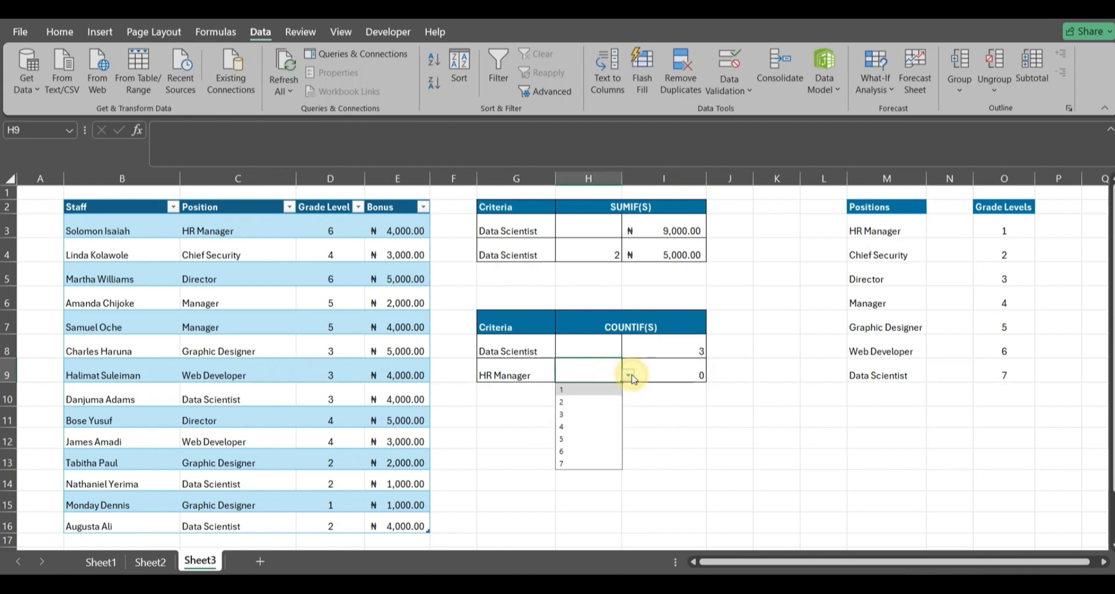
pyautogui.click(589, 395)
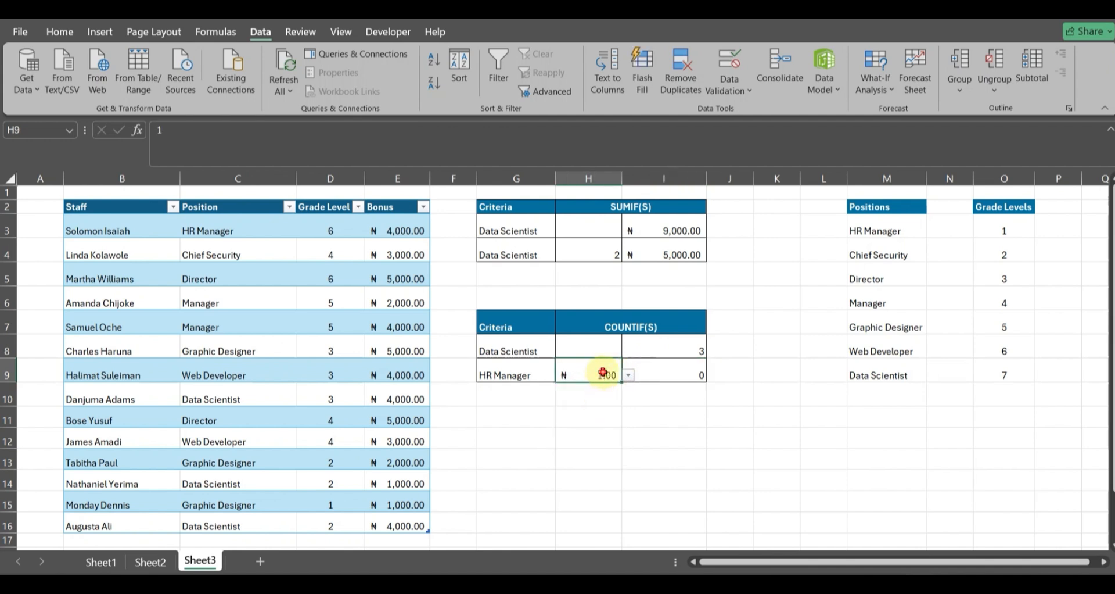
pyautogui.click(58, 31)
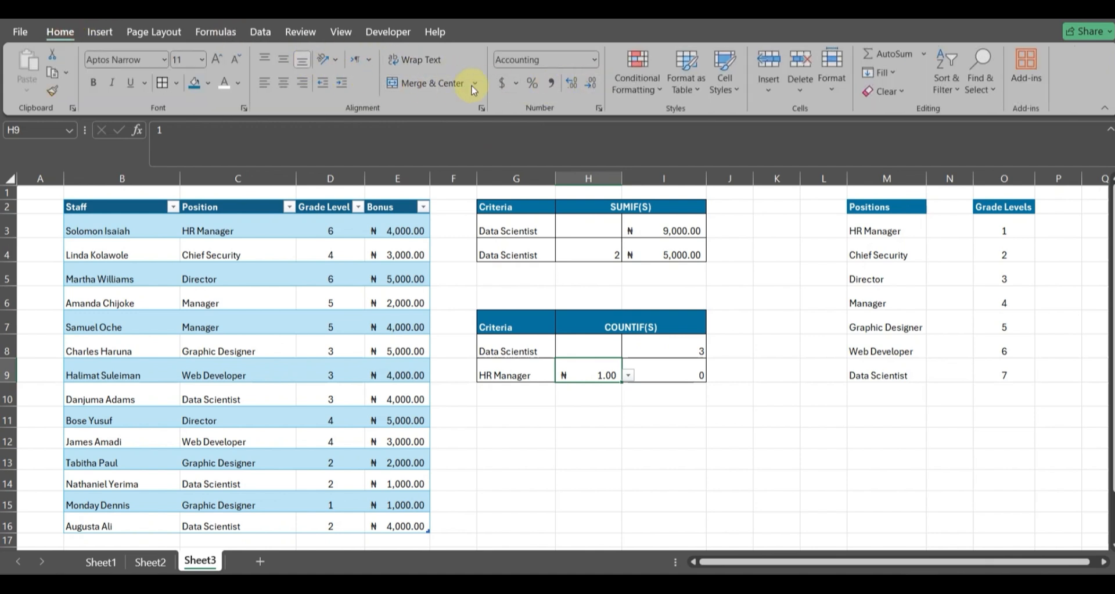
pyautogui.click(516, 83)
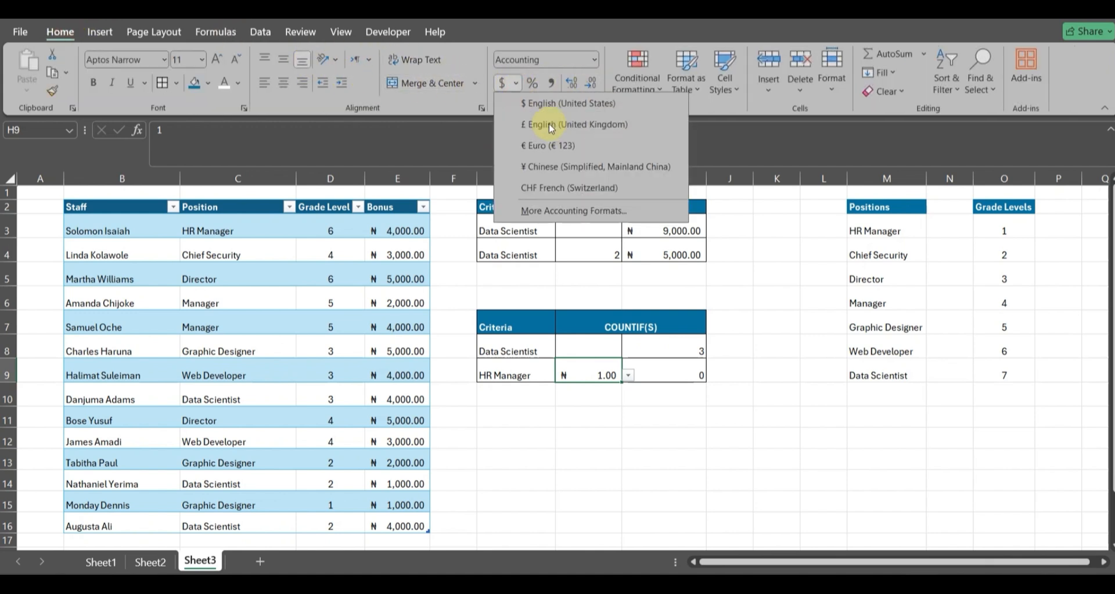
pyautogui.click(596, 212)
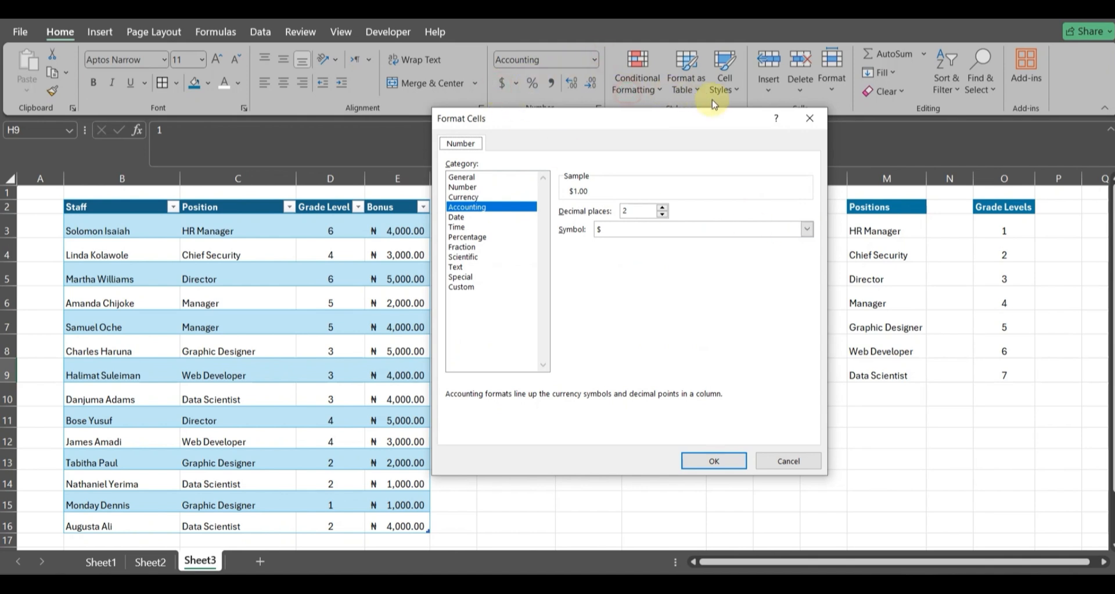
pyautogui.click(805, 121)
# Step: Format the grade level criteria in H9 as Number without decimal places
pyautogui.click(594, 60)
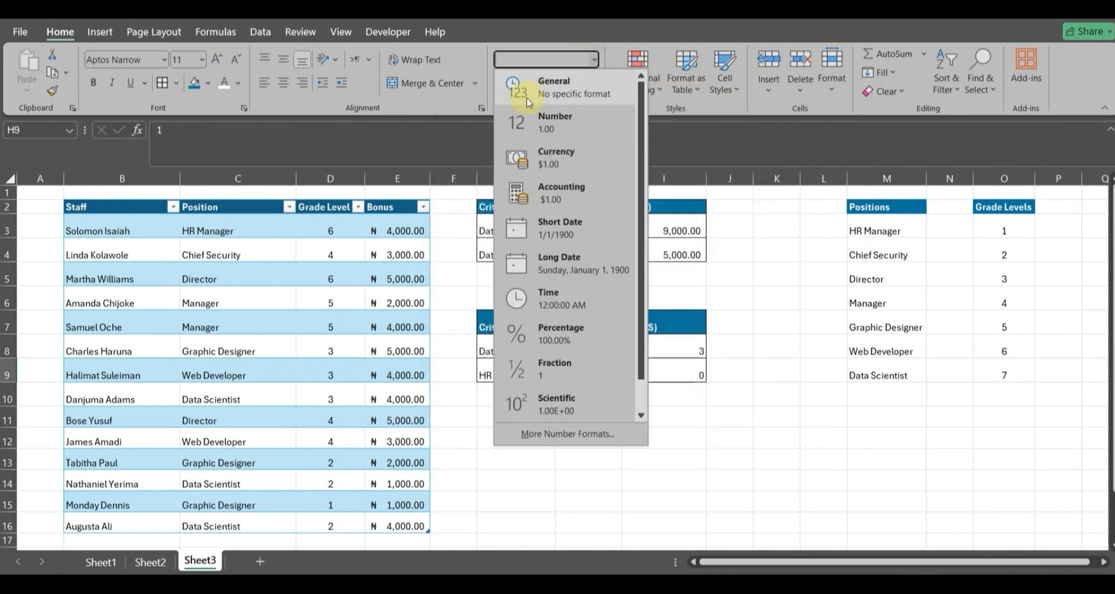
pyautogui.click(541, 119)
pyautogui.click(591, 86)
pyautogui.click(592, 86)
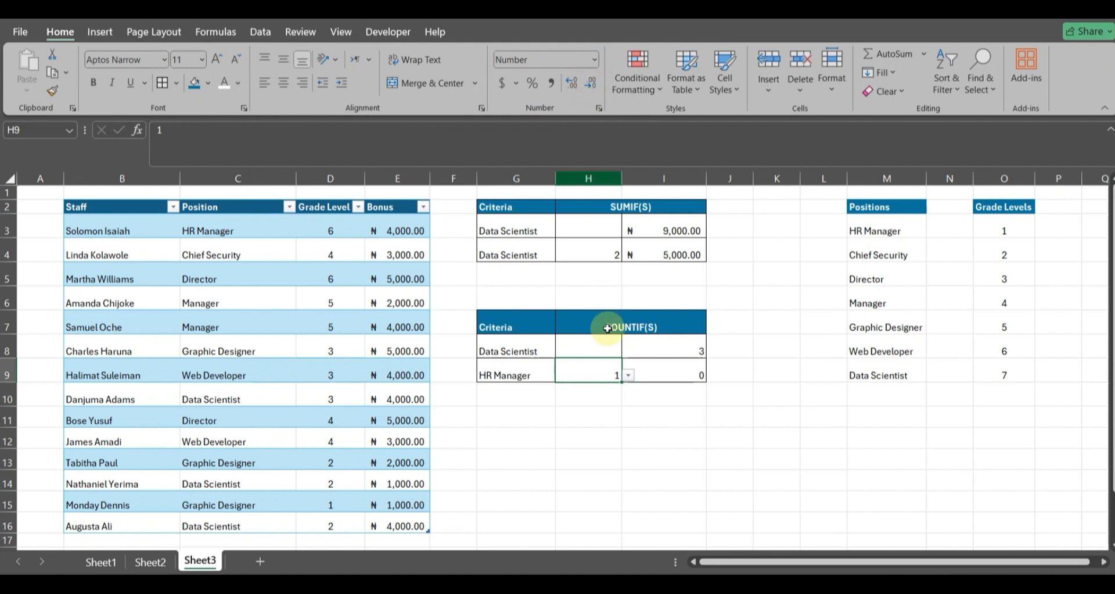
# Step: Set the grade level criteria in H9 to 6 from its dropdown list and check the COUNTIFS formula in I9
pyautogui.click(628, 376)
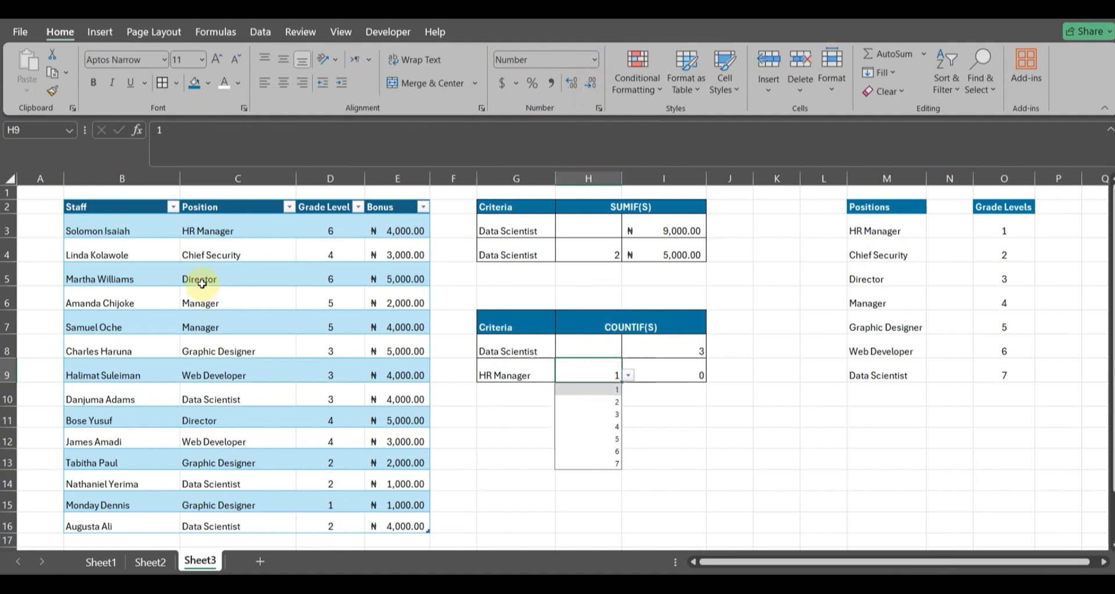
pyautogui.click(611, 451)
pyautogui.click(676, 375)
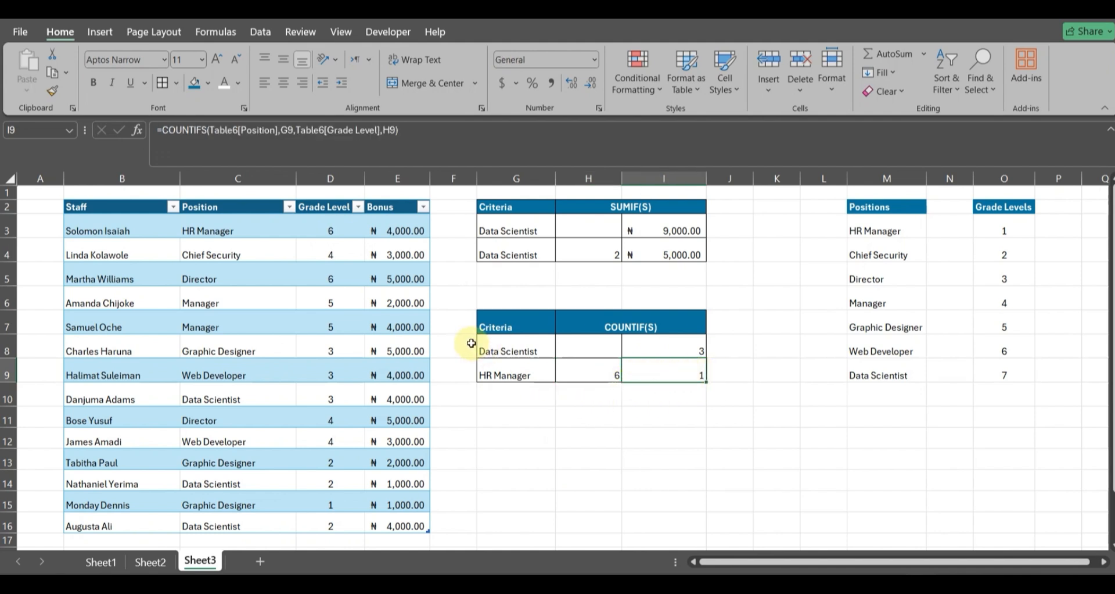
# Step: Test the COUNTIFS formula in I9 by switching the position criteria in G9 to Director, ending on Web Developer
pyautogui.click(531, 375)
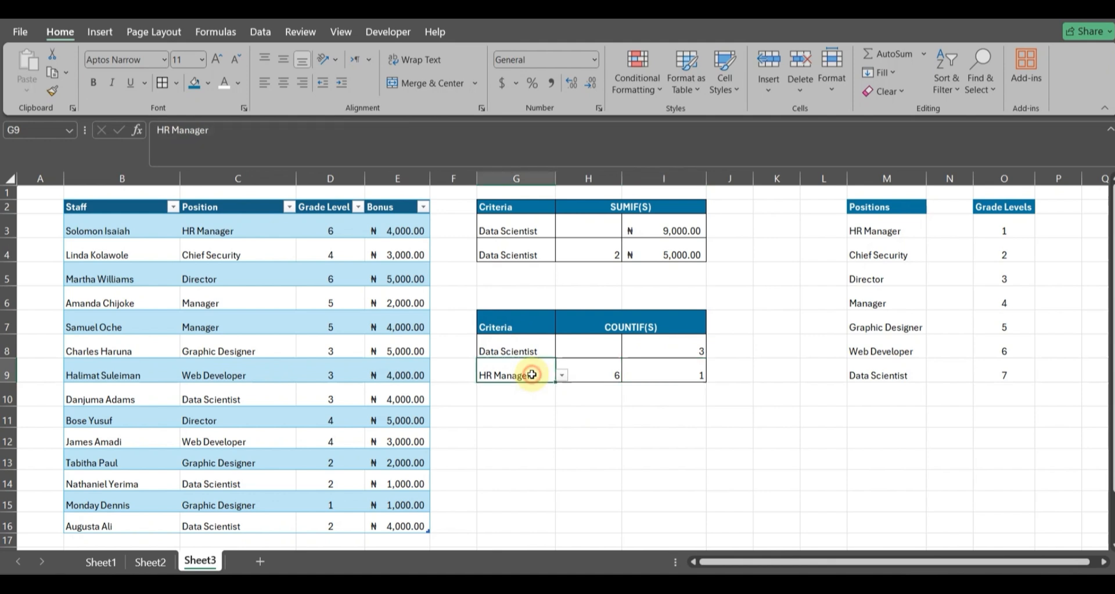
pyautogui.click(561, 374)
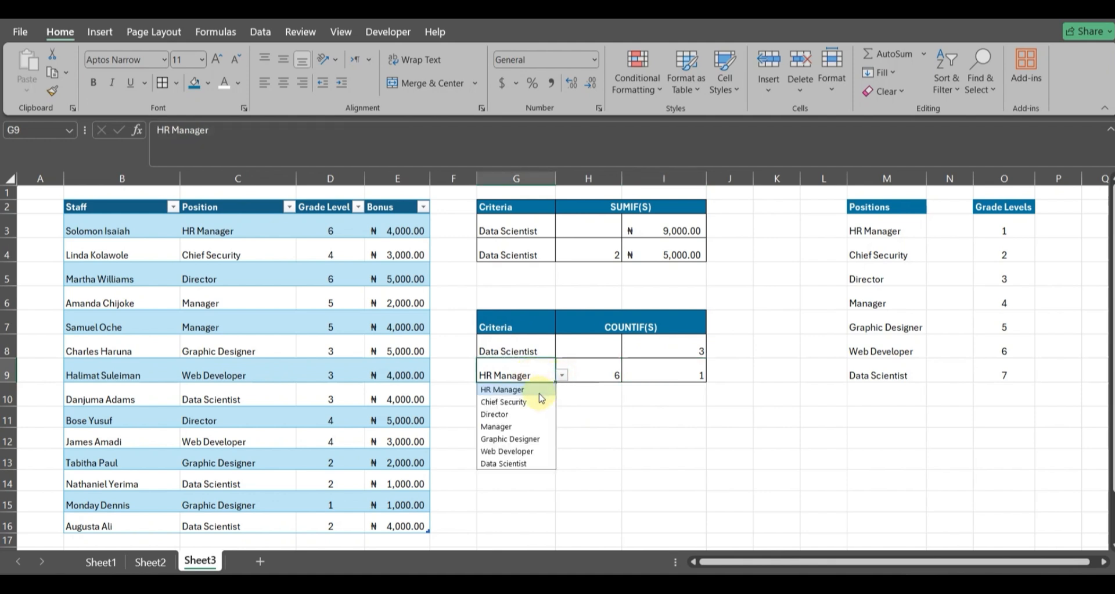
pyautogui.click(506, 414)
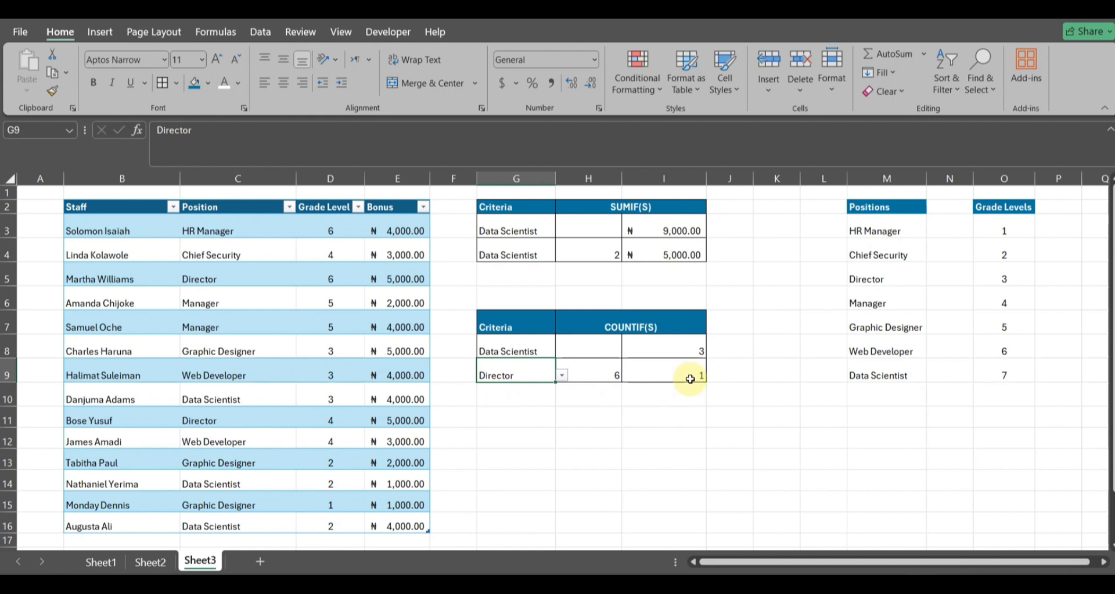
pyautogui.click(562, 377)
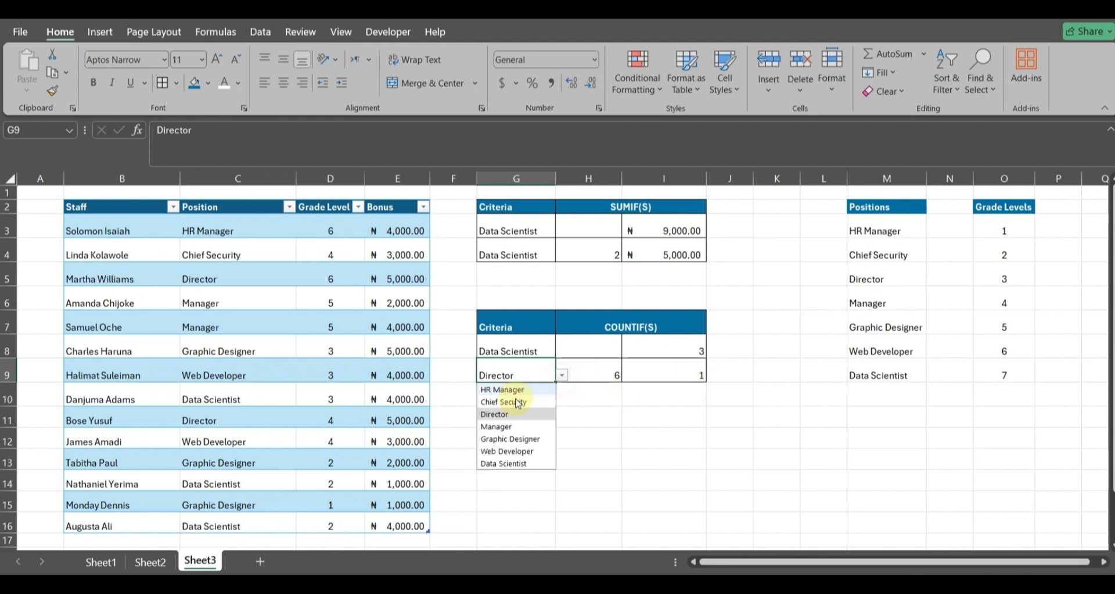
pyautogui.click(507, 451)
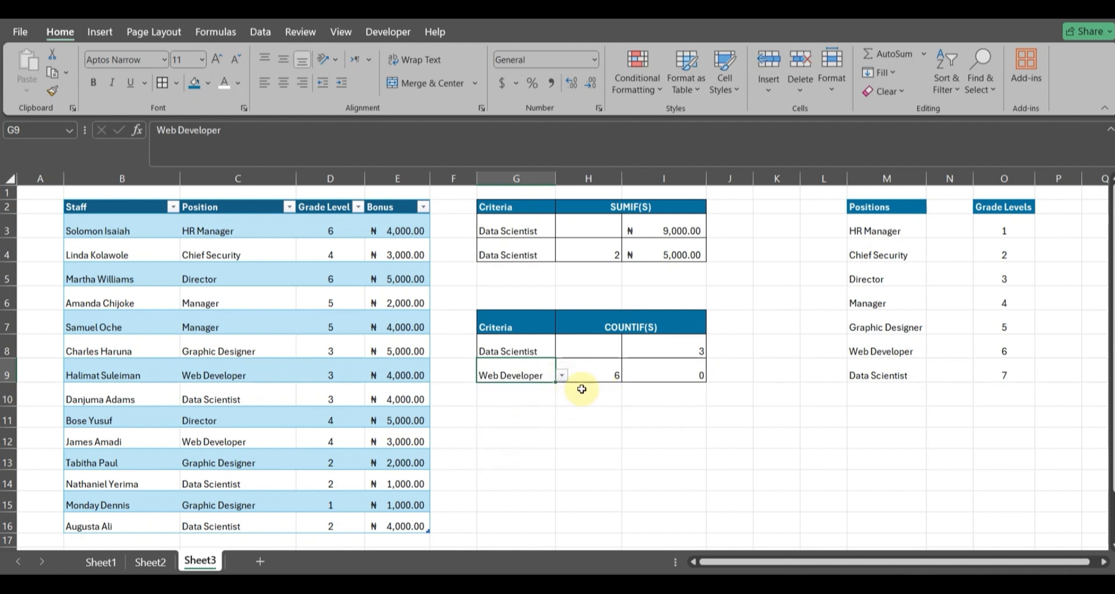
# Step: Test the Web Developer COUNTIFS row by switching the grade level criteria in H9 to 3, 4 and 5, ending on 2
pyautogui.click(601, 373)
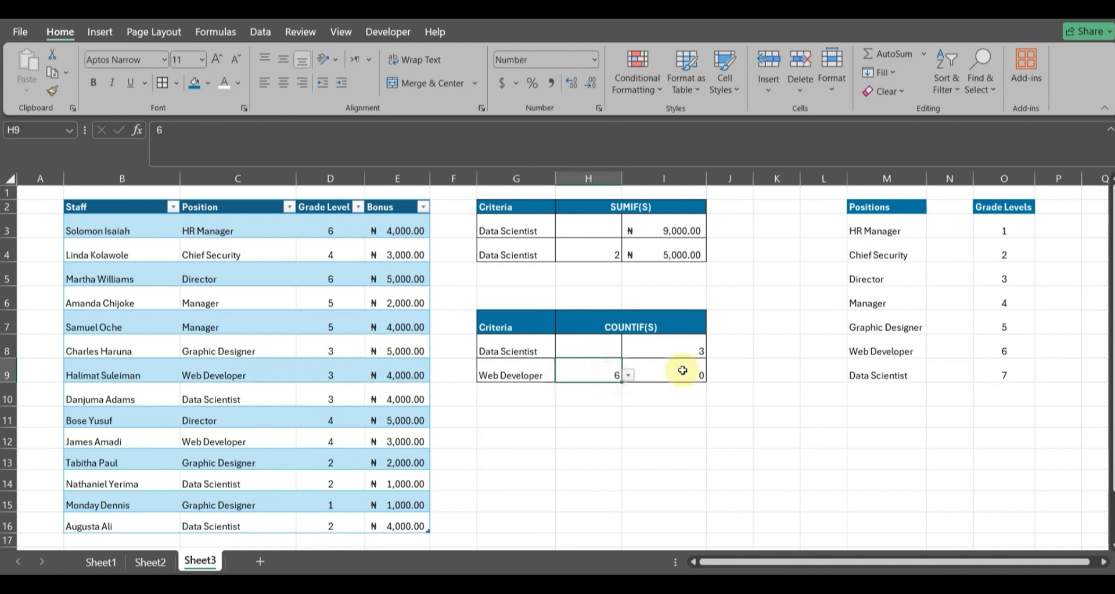
pyautogui.click(628, 375)
pyautogui.click(609, 414)
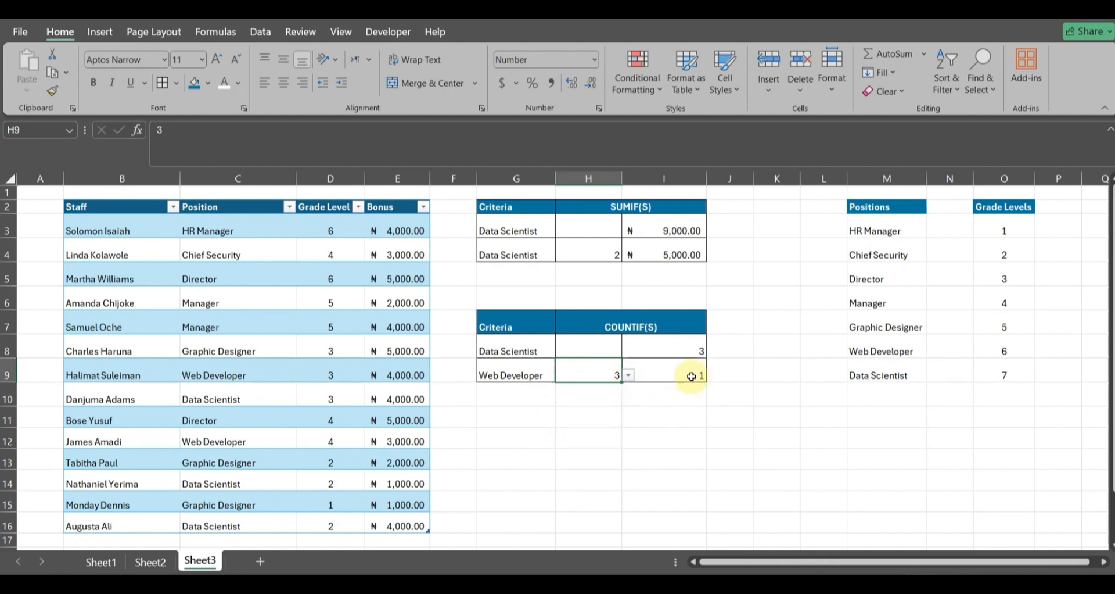
pyautogui.click(629, 375)
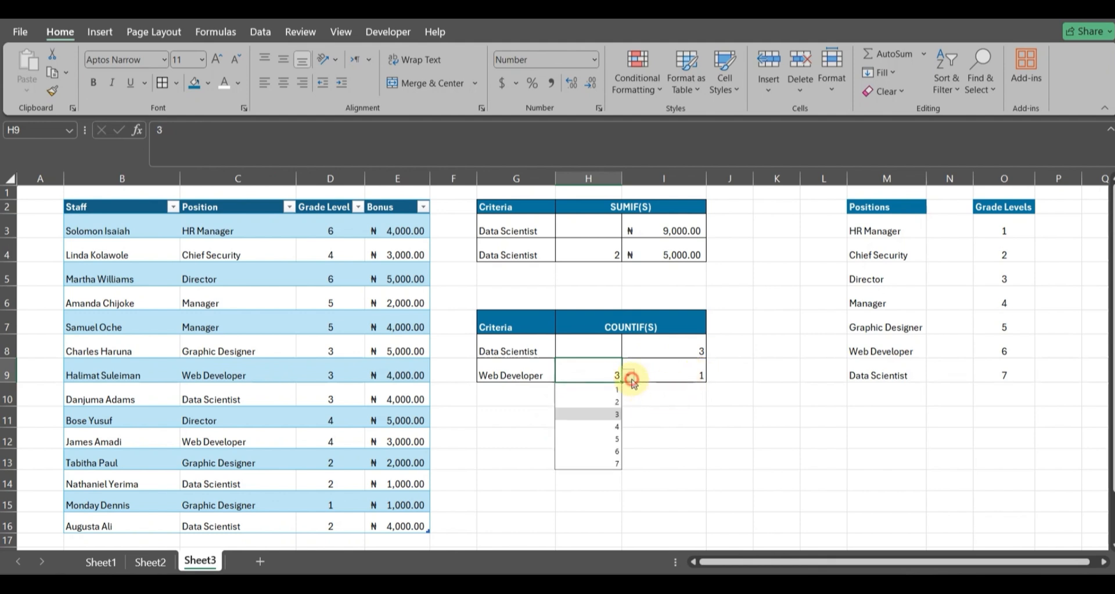
pyautogui.click(618, 424)
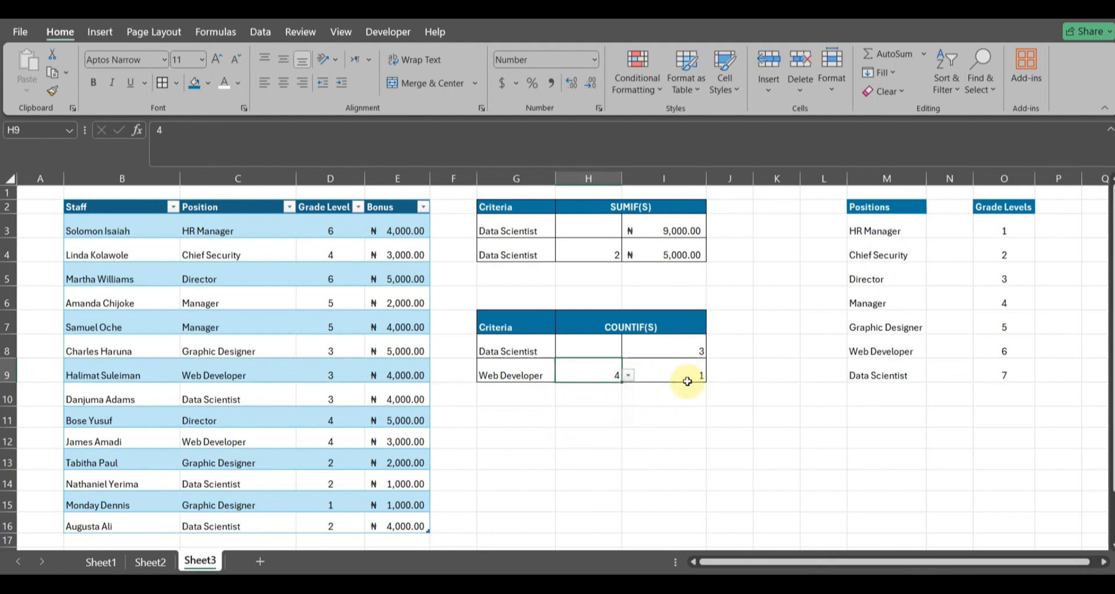
pyautogui.click(629, 376)
pyautogui.click(617, 435)
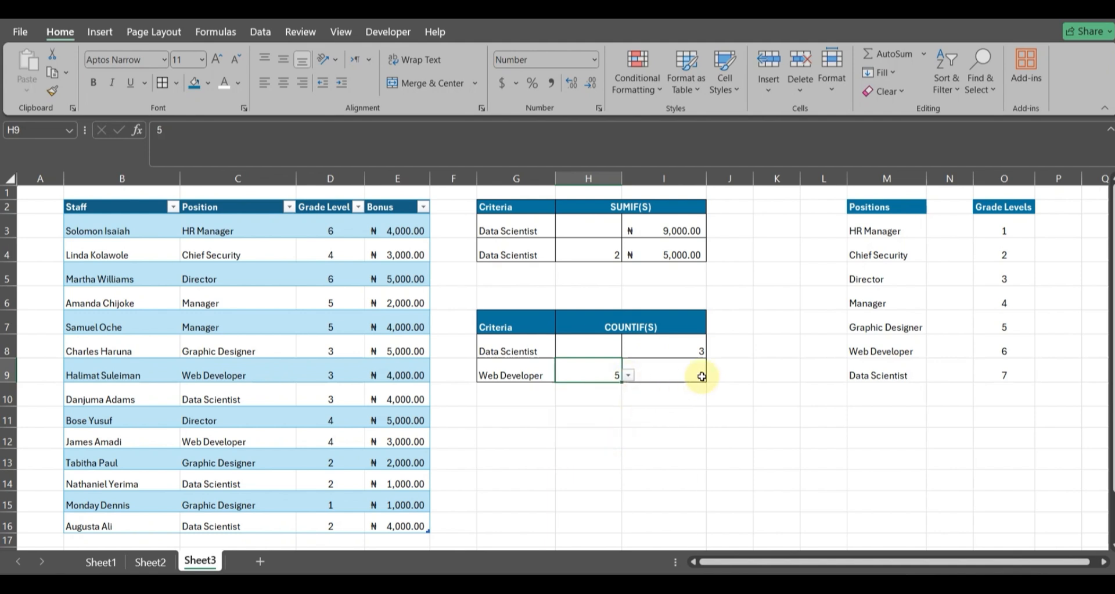
pyautogui.click(630, 377)
pyautogui.click(610, 404)
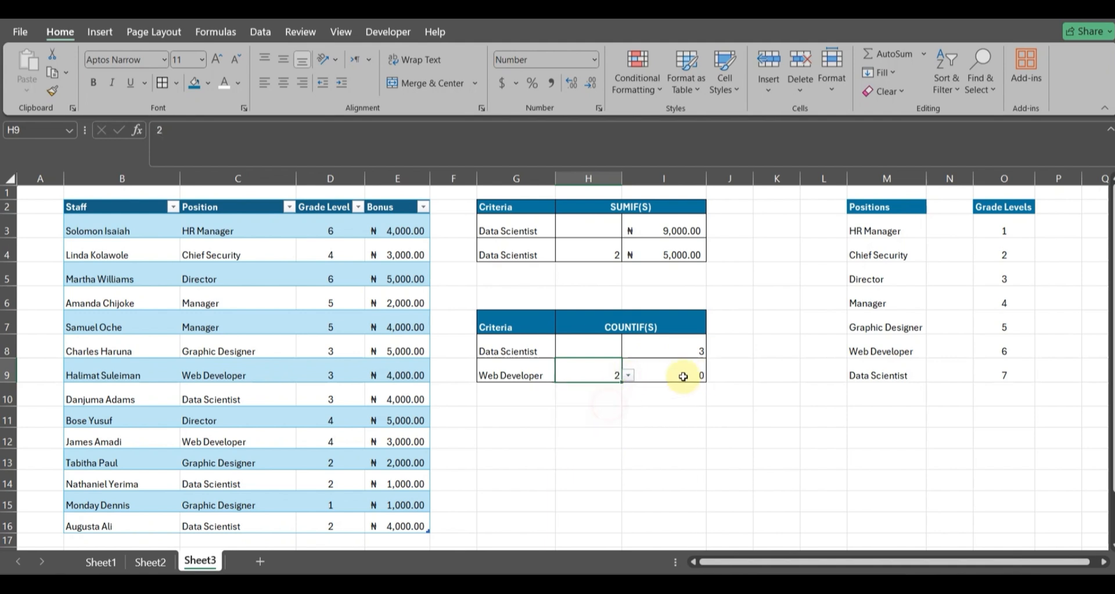